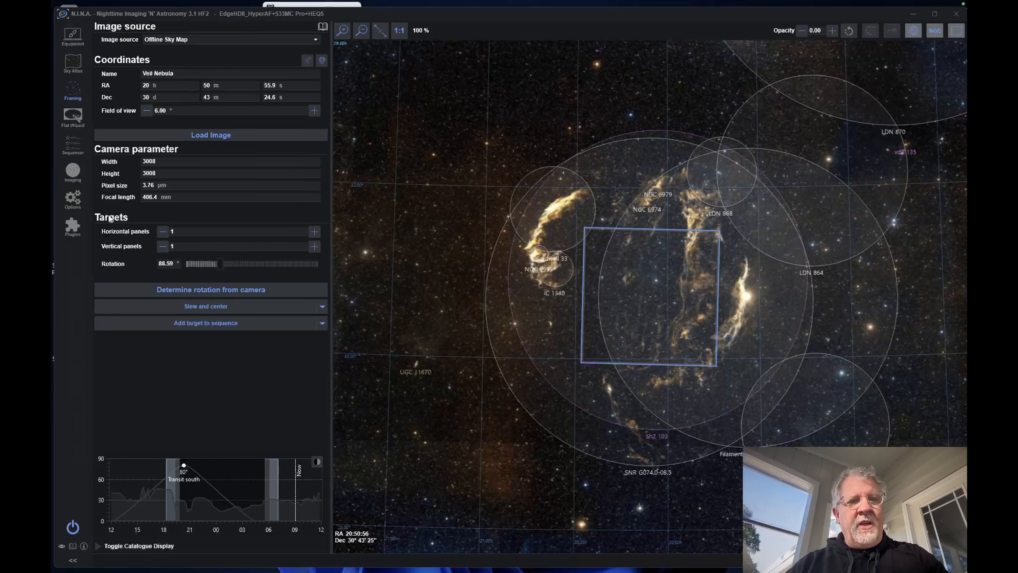
# Step: Set the Veil Nebula mosaic to 3 horizontal and 3 vertical panels and nudge its framing slightly on the sky map
pyautogui.click(313, 231)
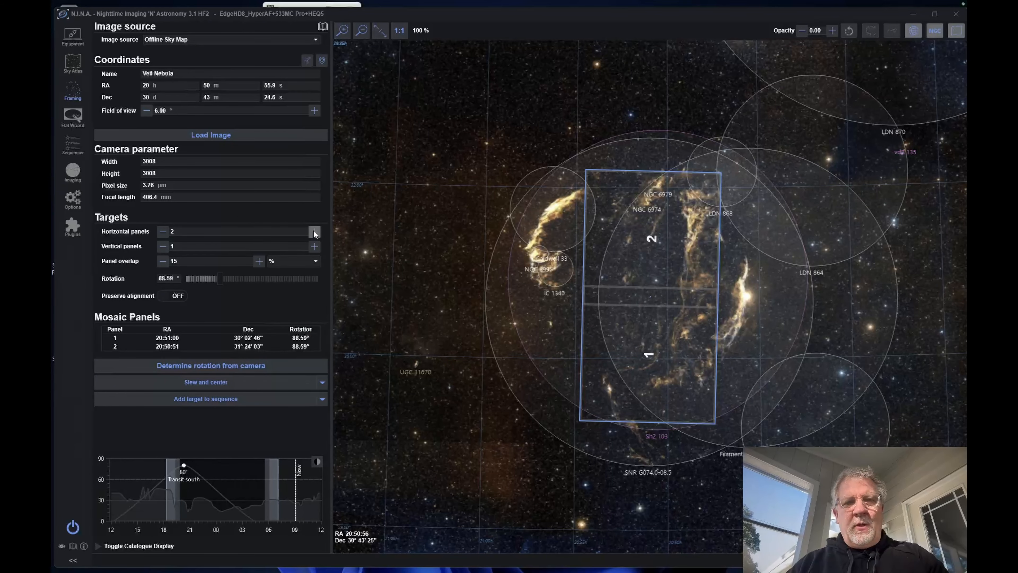
pyautogui.click(315, 233)
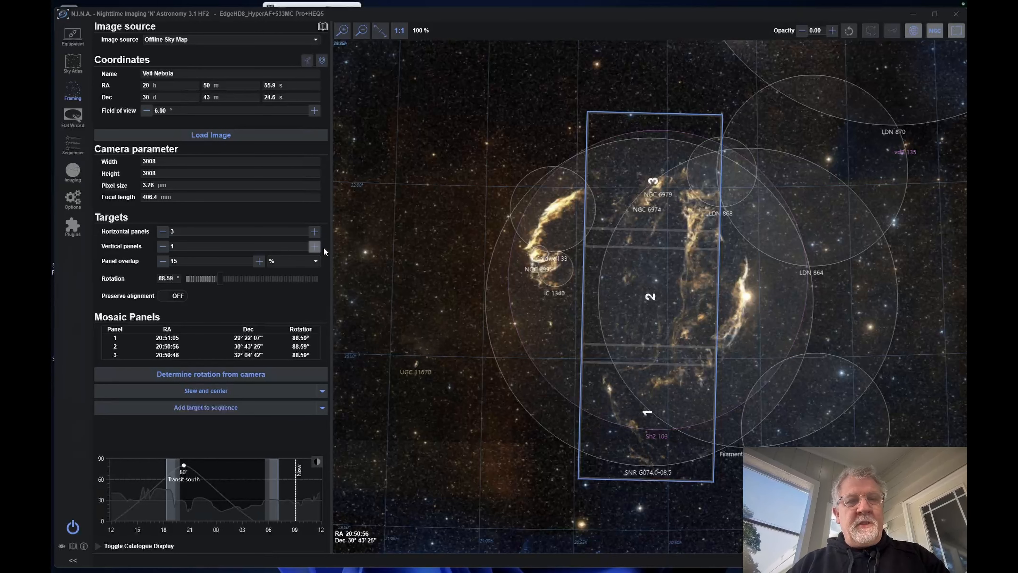
pyautogui.click(314, 246)
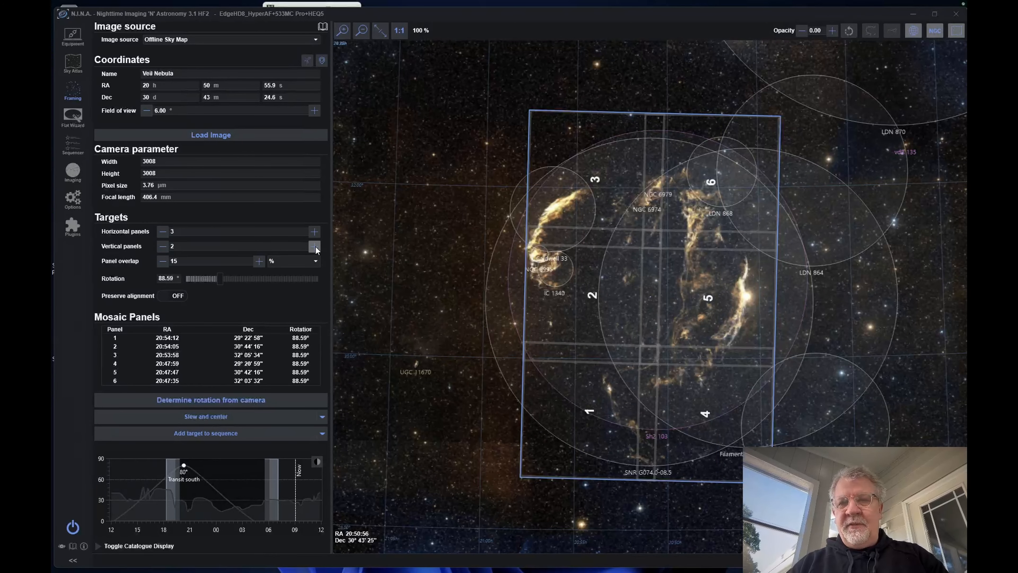
pyautogui.click(315, 248)
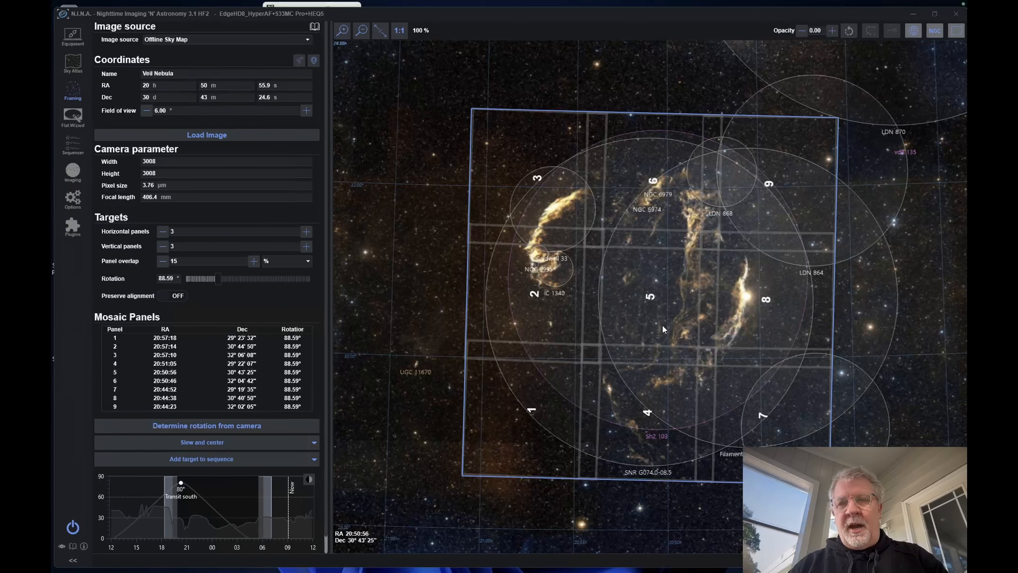
pyautogui.moveTo(652, 305); pyautogui.dragTo(653, 305)
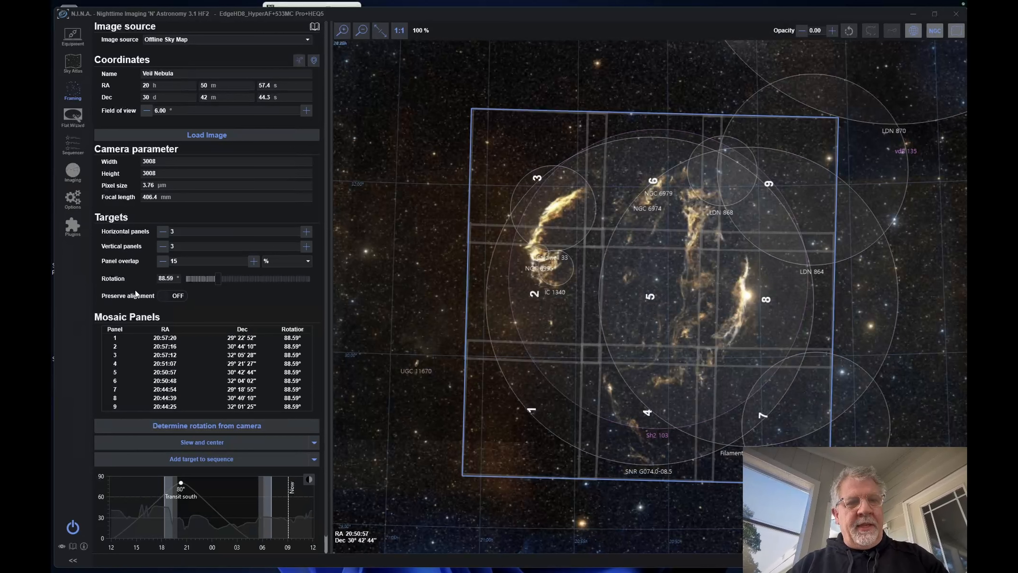
# Step: Try a 20% panel overlap for the mosaic and return it to 15%
pyautogui.click(252, 260)
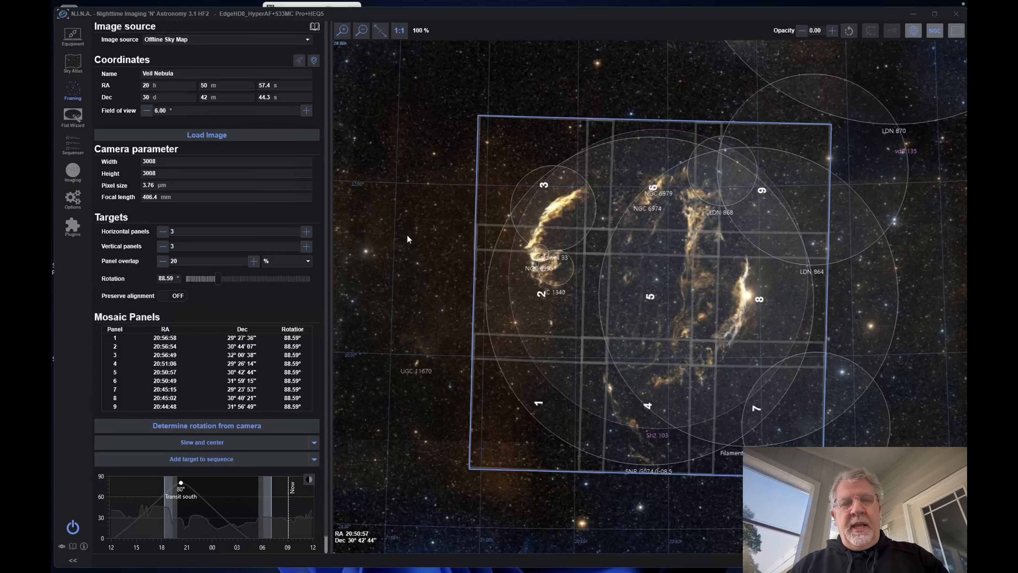
pyautogui.click(162, 261)
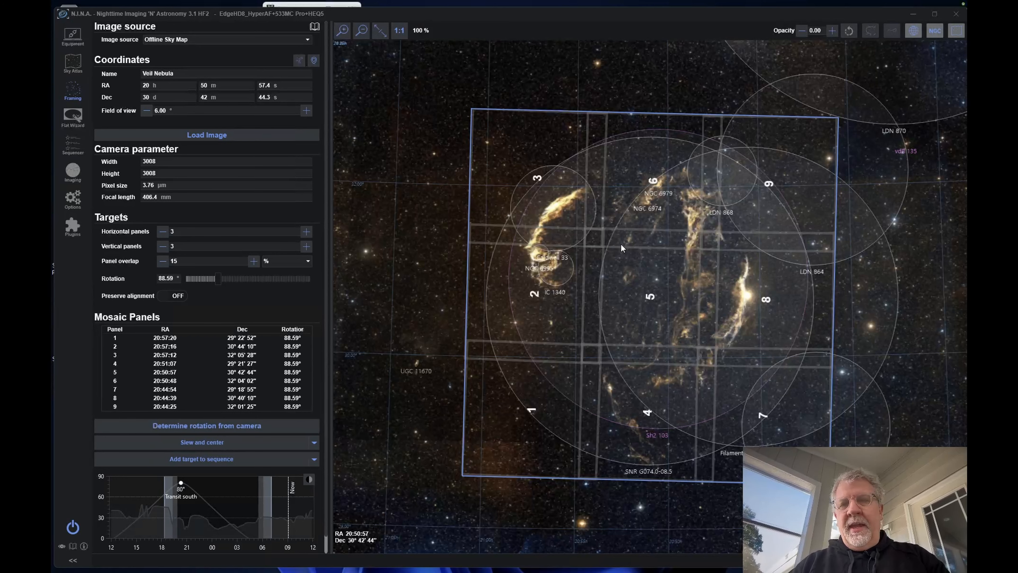
# Step: Show the options for adding the mosaic to a sequence, and review the veil_mosaic sequence from startup through the panels, flats and shutdown
pyautogui.click(314, 458)
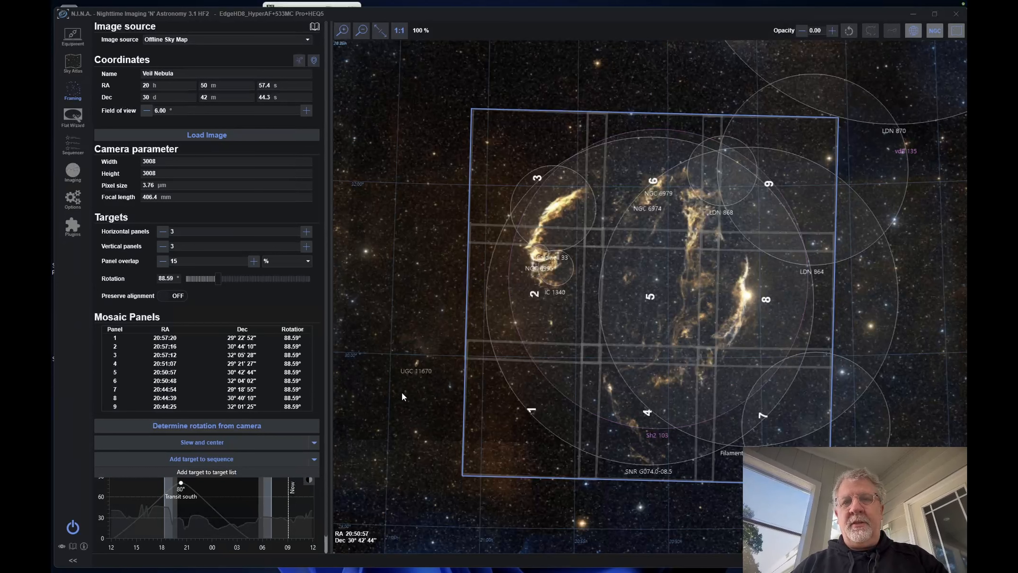
pyautogui.click(72, 147)
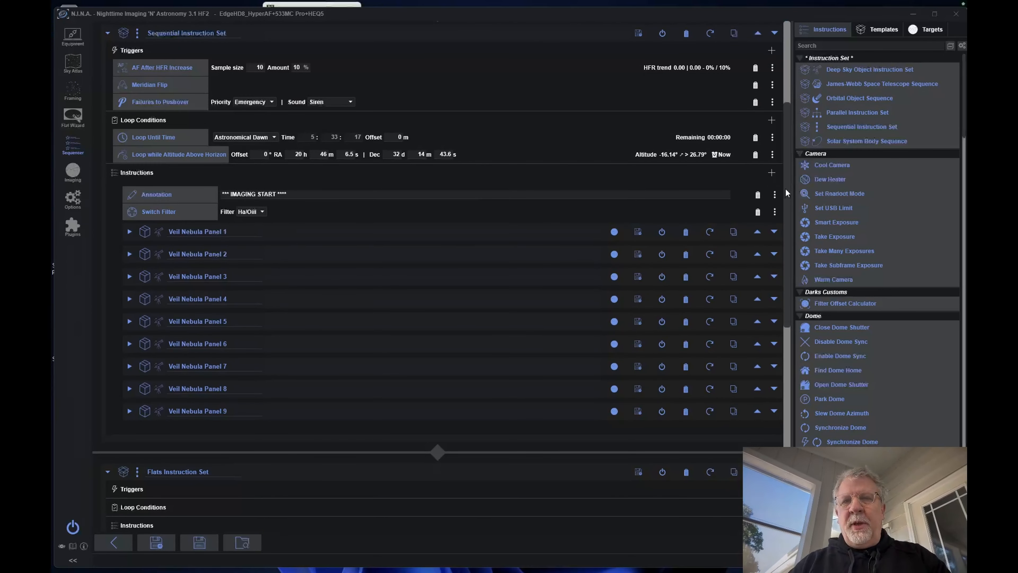
pyautogui.scroll(5, 775, 88)
pyautogui.moveTo(774, 85); pyautogui.dragTo(775, 76)
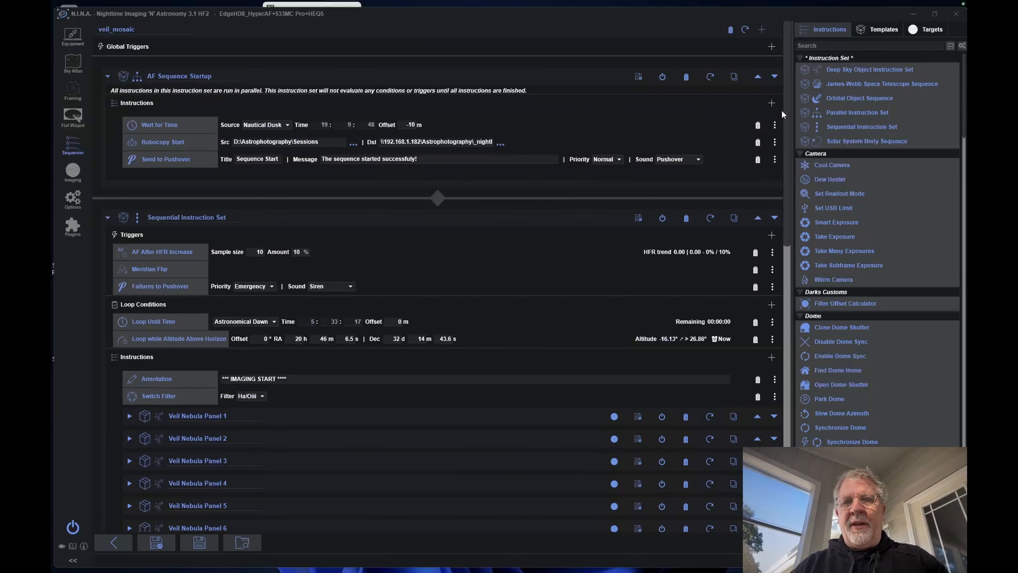
pyautogui.moveTo(786, 110); pyautogui.dragTo(800, 438)
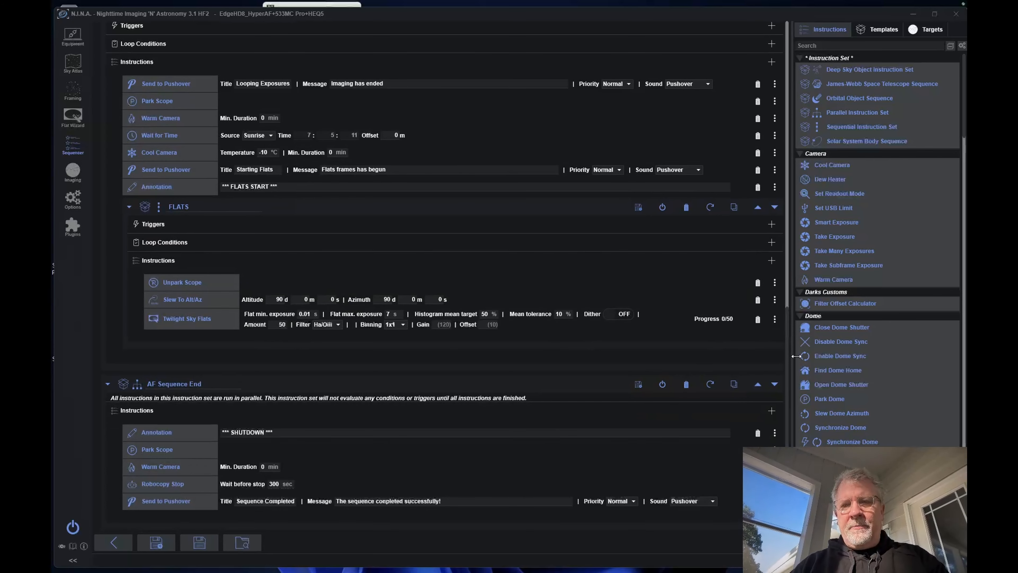
pyautogui.scroll(7, 783, 332)
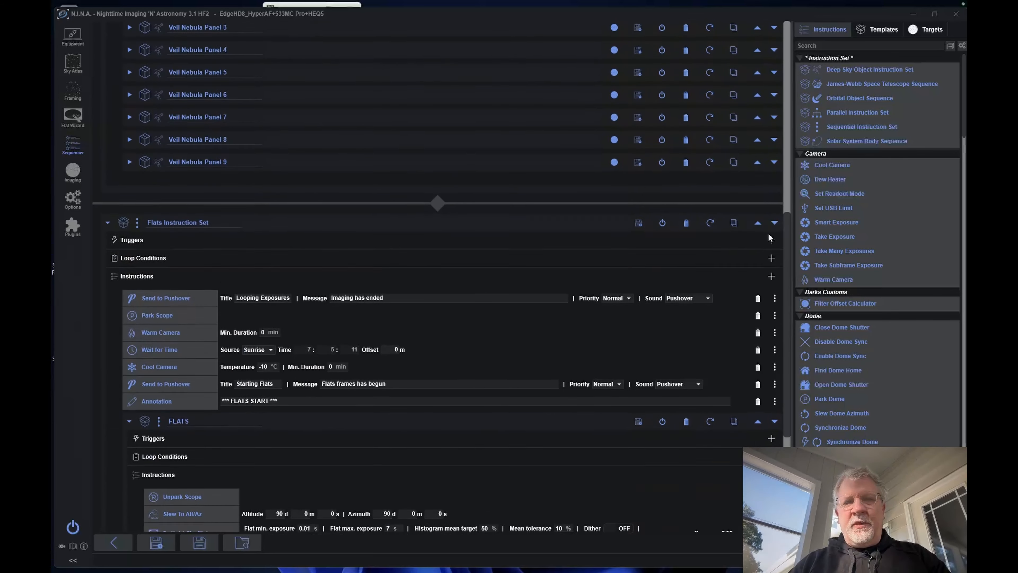
pyautogui.scroll(5, 767, 189)
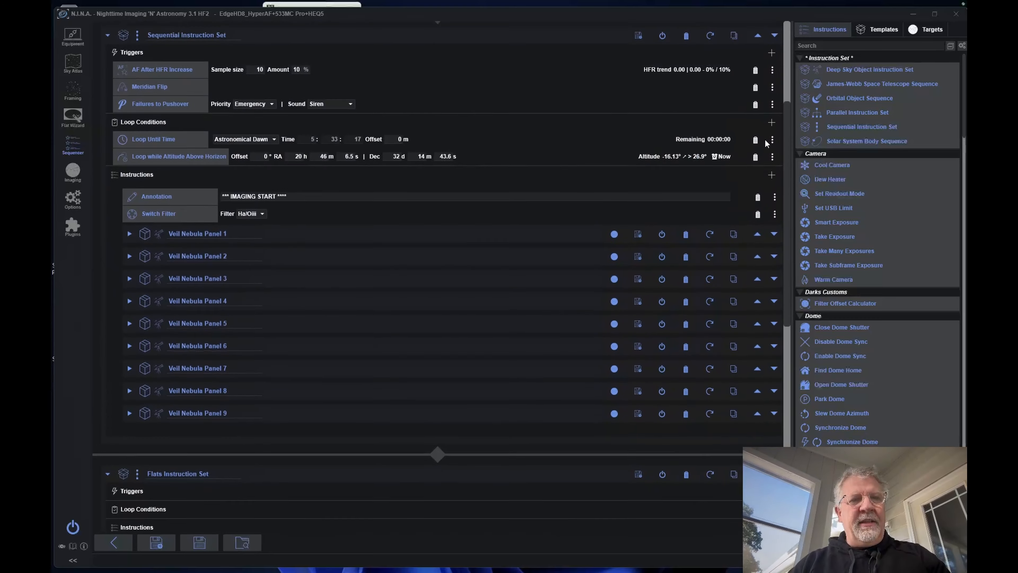
pyautogui.scroll(-1, 765, 140)
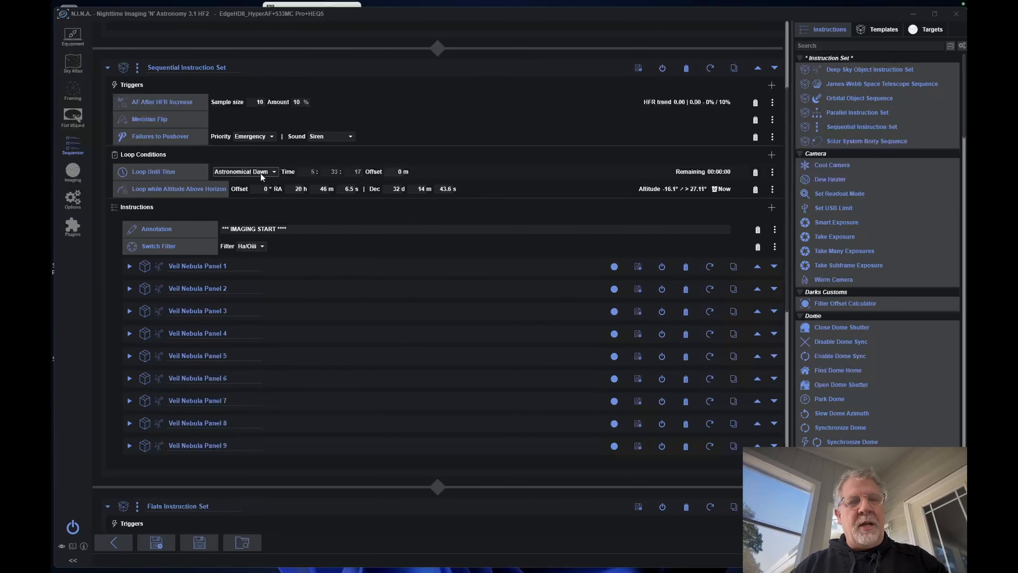
# Step: Expand Veil Nebula Panel 1 and review its target, equipment check, target preparation and OSC imaging instructions
pyautogui.click(129, 266)
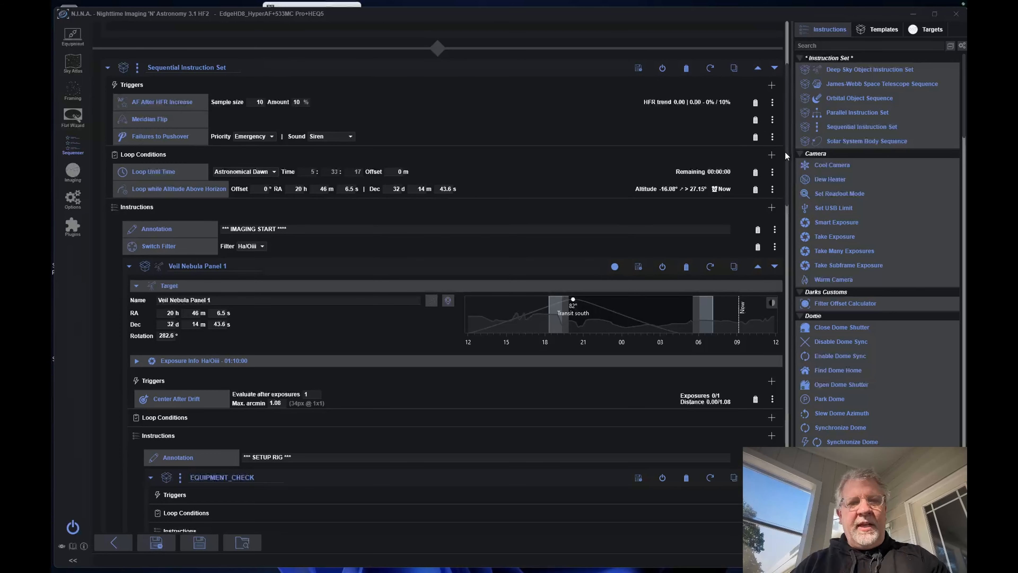
pyautogui.moveTo(785, 160)
pyautogui.mouseDown()
pyautogui.moveTo(784, 286)
pyautogui.moveTo(782, 242)
pyautogui.mouseUp()
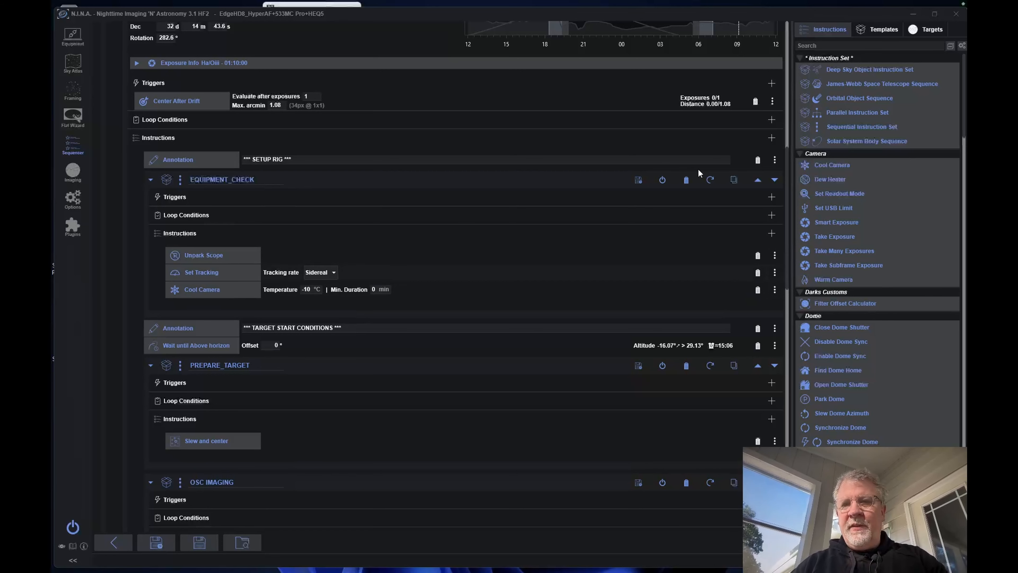
pyautogui.moveTo(787, 203); pyautogui.dragTo(787, 228)
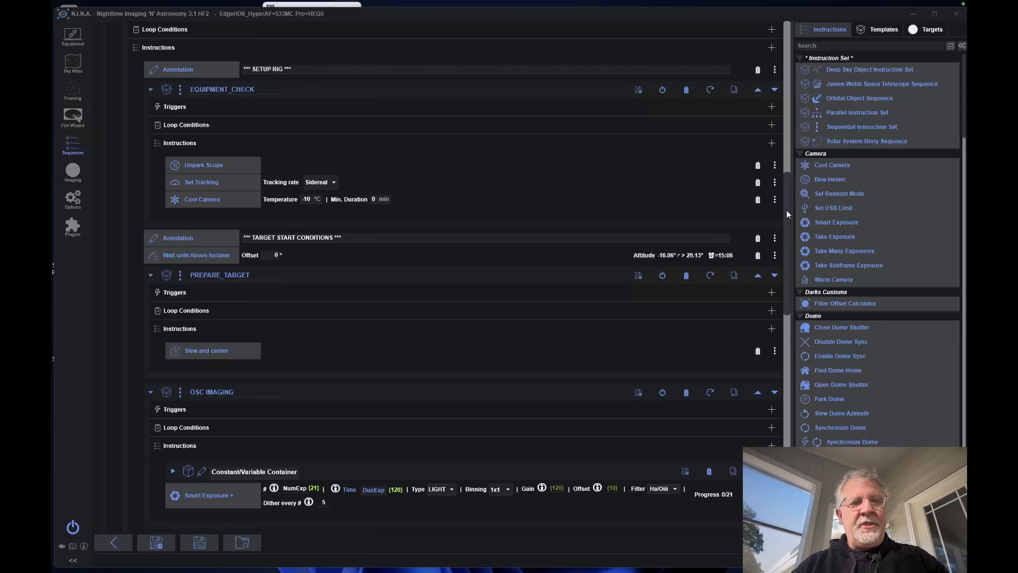
pyautogui.moveTo(787, 210); pyautogui.dragTo(788, 262)
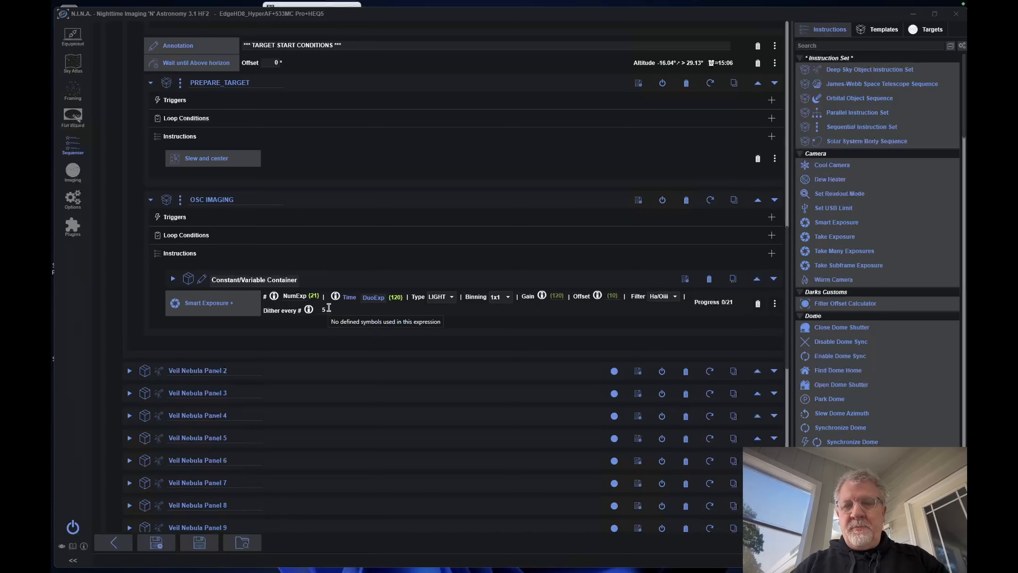
pyautogui.moveTo(787, 277); pyautogui.dragTo(785, 244)
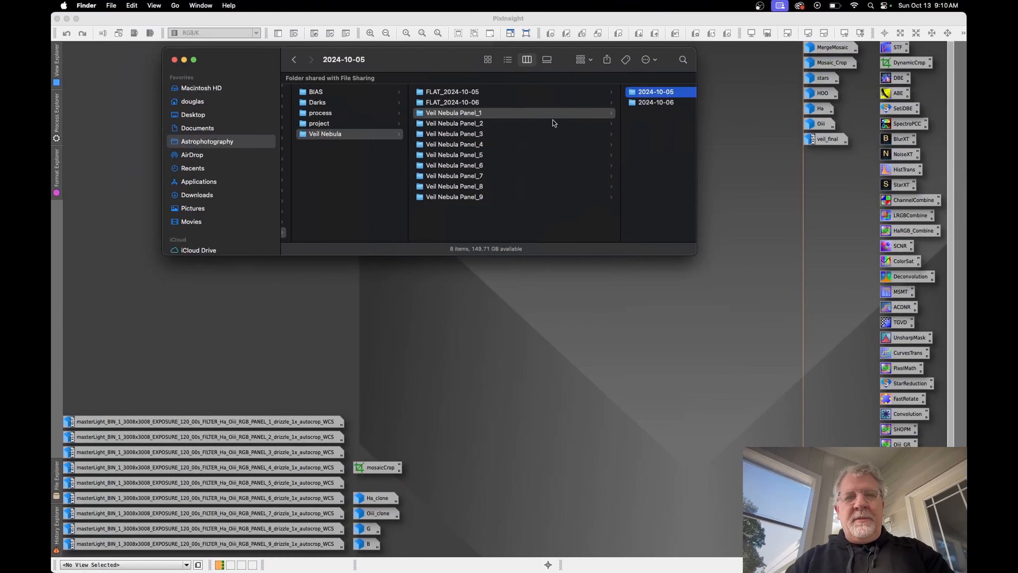
# Step: Switch to Finder and point out the BIAS, Darks and Veil Nebula folders inside the VeilMosaic folder
pyautogui.moveTo(419, 55)
pyautogui.mouseDown()
pyautogui.moveTo(424, 83)
pyautogui.moveTo(419, 67)
pyautogui.moveTo(431, 71)
pyautogui.moveTo(409, 64)
pyautogui.mouseUp()
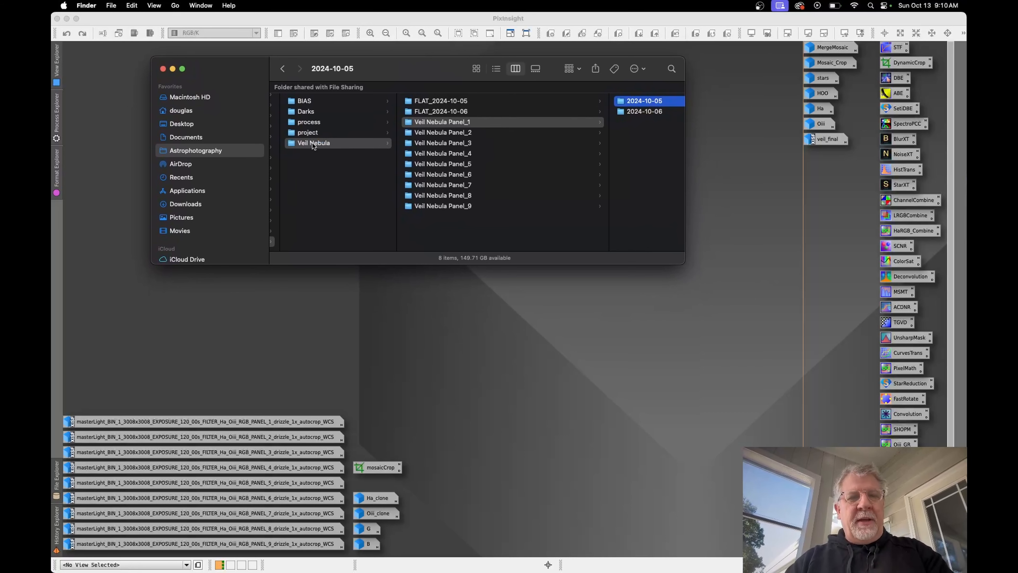
pyautogui.hscroll(-5, 312, 142)
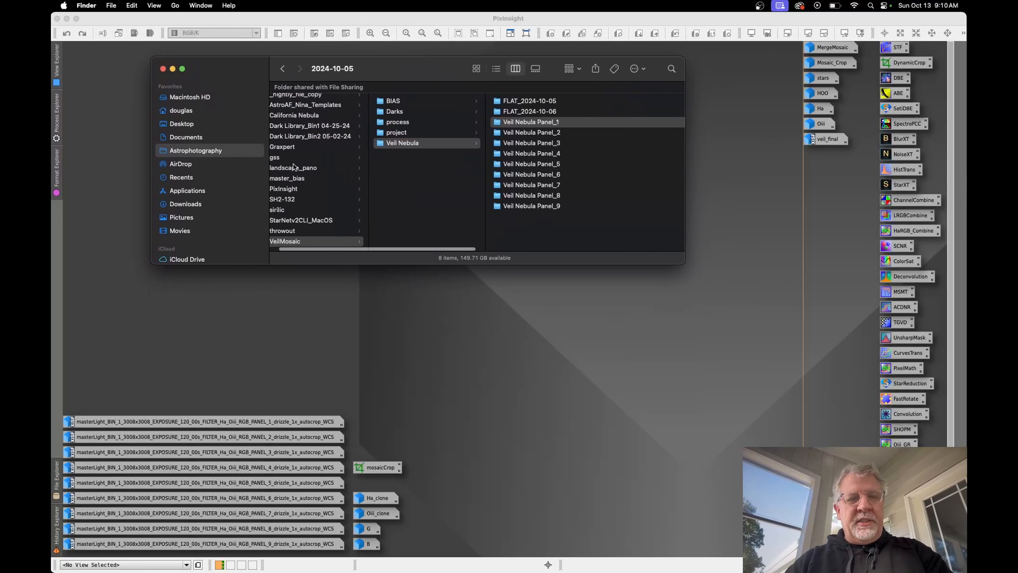
pyautogui.hscroll(5, 407, 164)
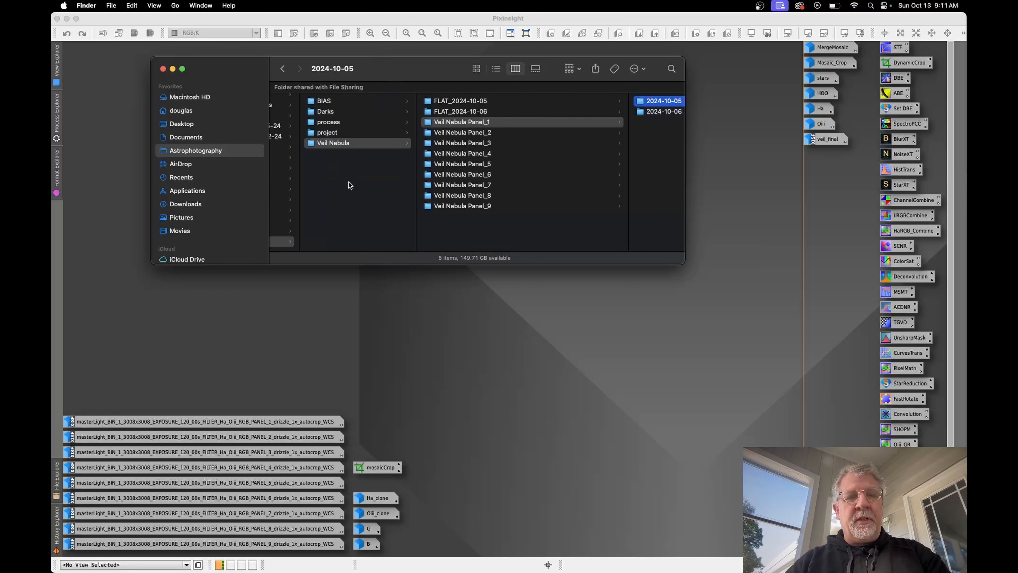
pyautogui.hscroll(2, 347, 184)
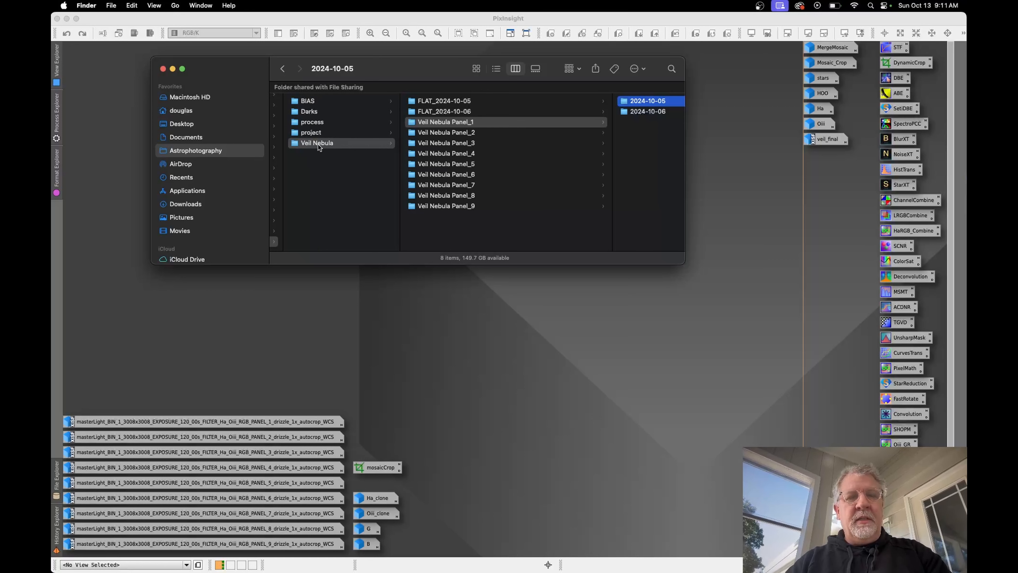
pyautogui.keyDown('super'); pyautogui.click(313, 112); pyautogui.keyUp('super')
pyautogui.keyDown('super'); pyautogui.click(311, 101); pyautogui.keyUp('super')
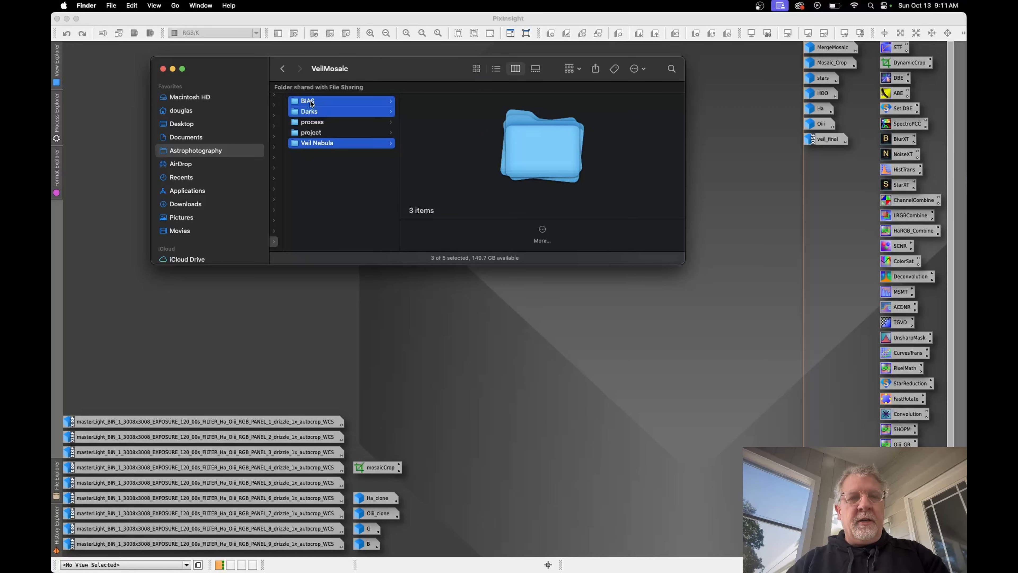
pyautogui.click(333, 180)
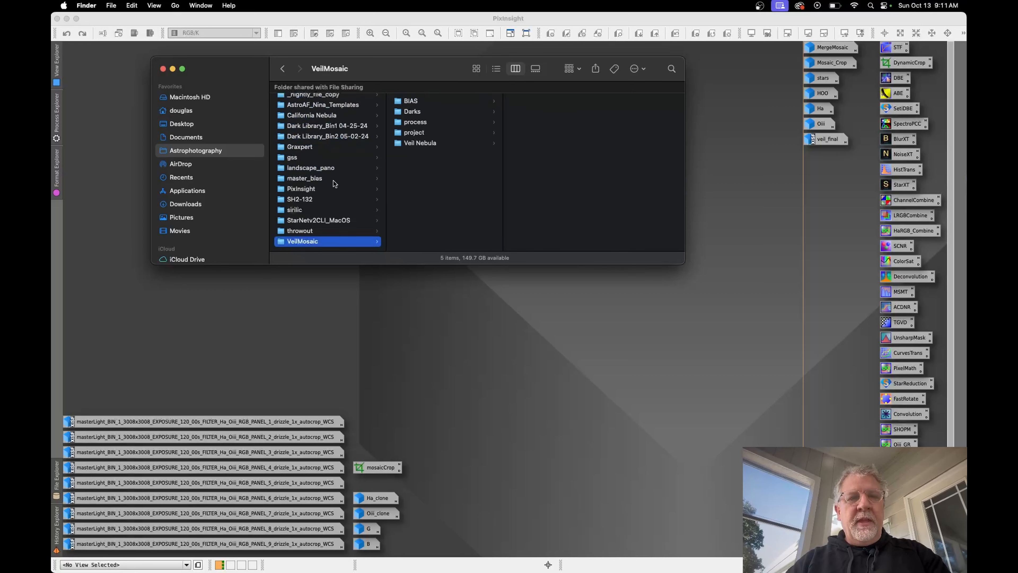
# Step: Open the Veil Nebula folder and examine the dated subfolders and light frames of several panels, including panels 1 and 3
pyautogui.click(420, 143)
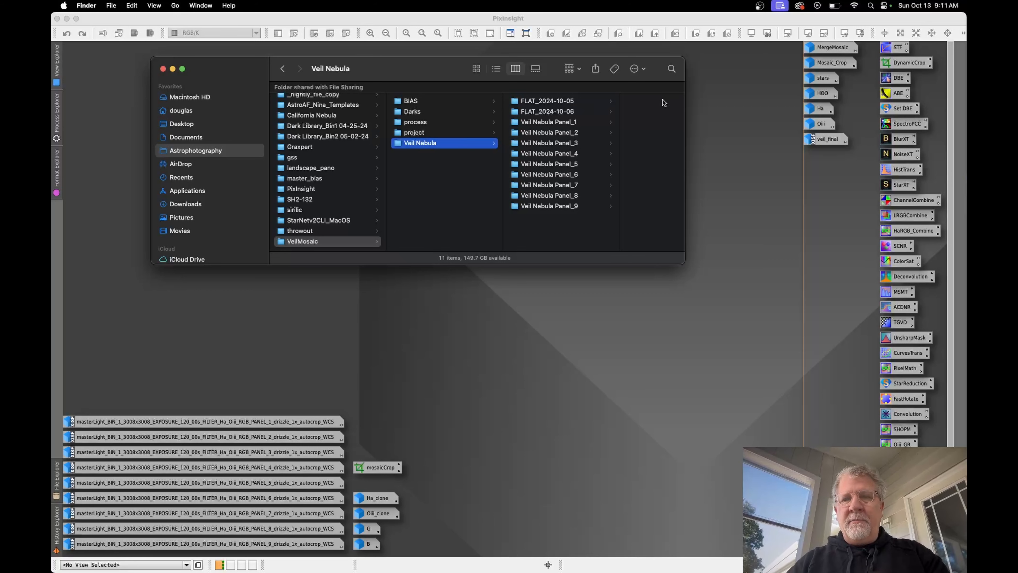
pyautogui.moveTo(431, 69); pyautogui.dragTo(337, 52)
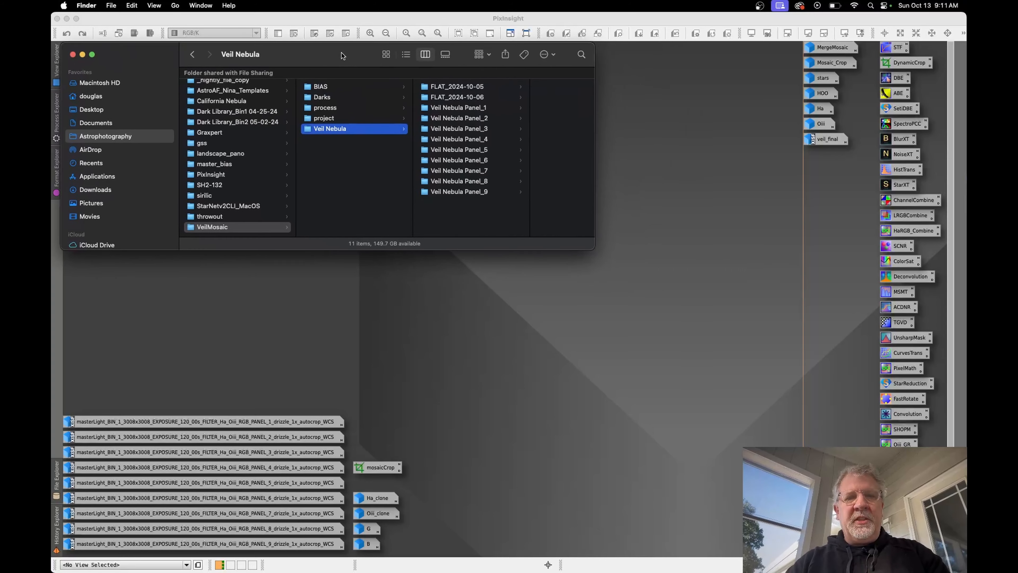
pyautogui.click(448, 107)
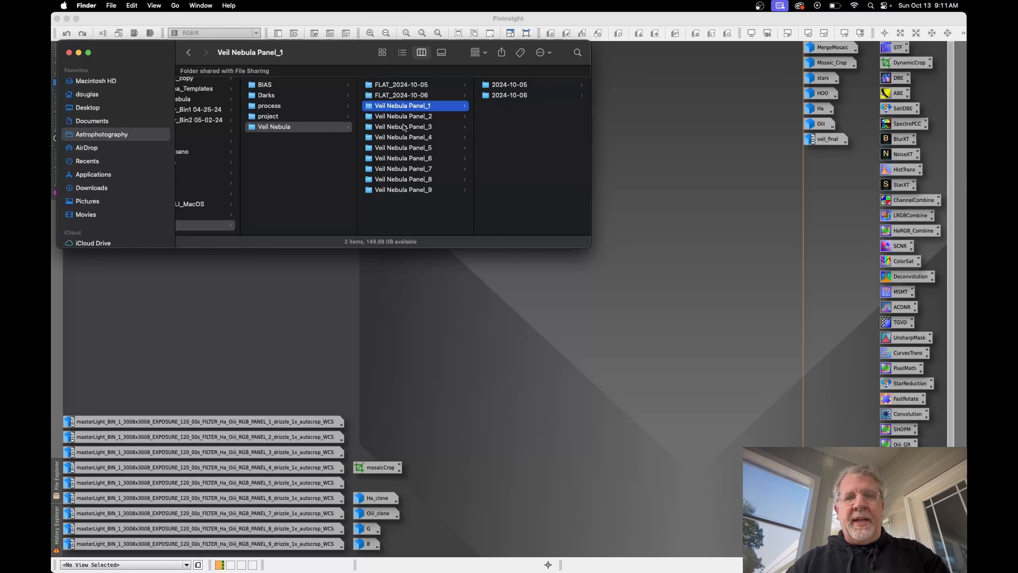
pyautogui.click(409, 117)
pyautogui.click(411, 127)
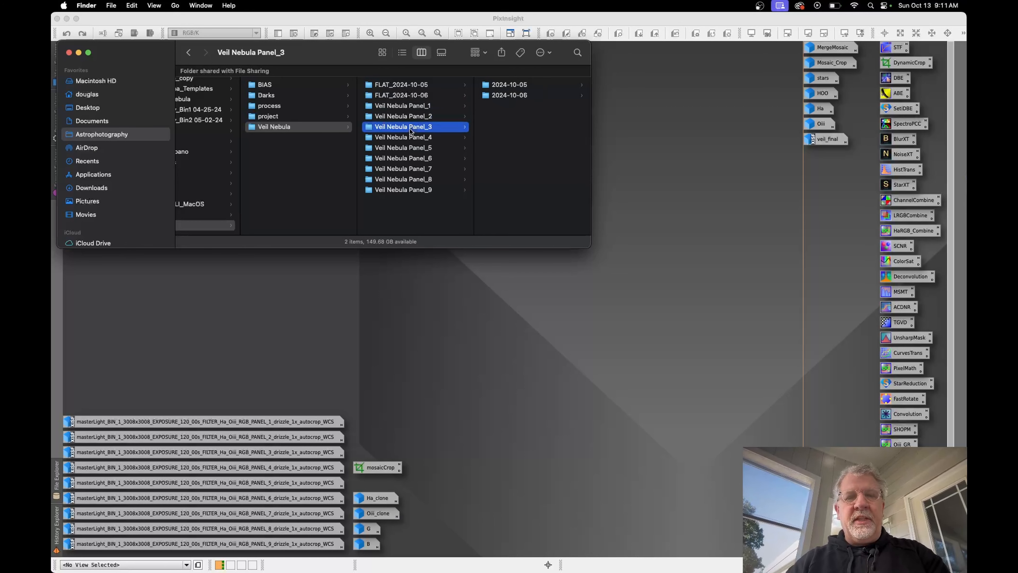
pyautogui.click(414, 108)
pyautogui.click(516, 86)
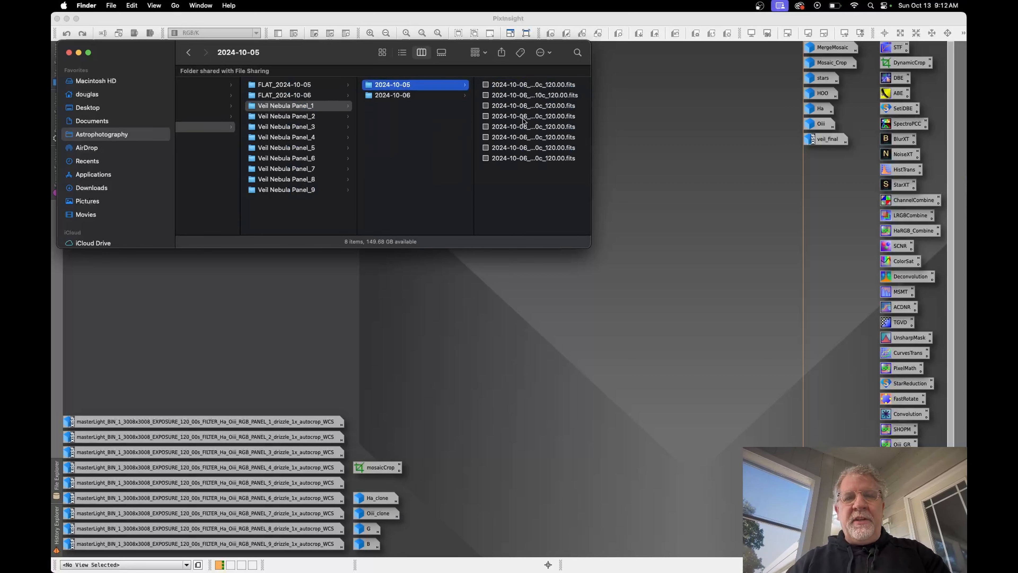
pyautogui.click(391, 104)
pyautogui.click(391, 97)
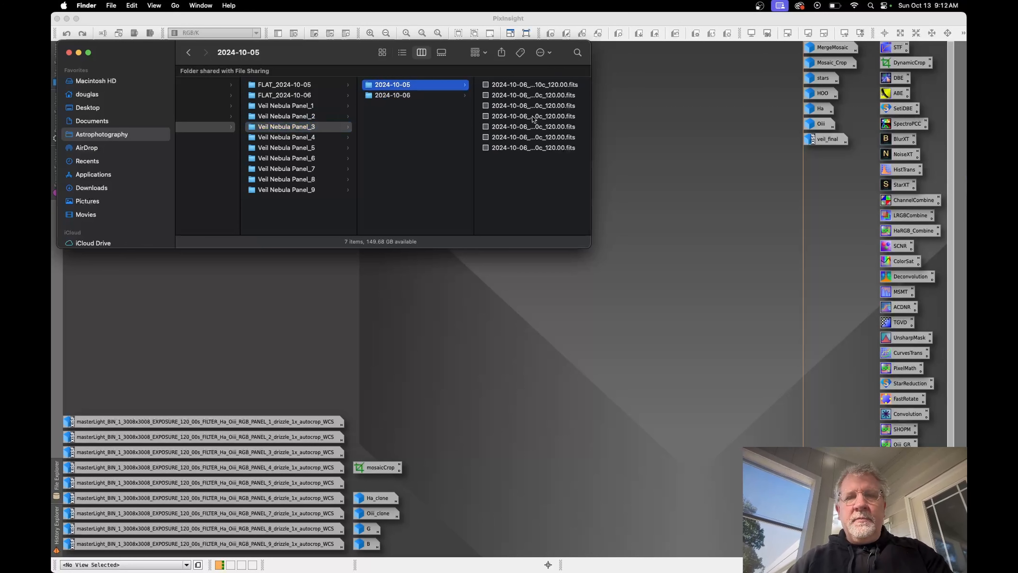
pyautogui.click(298, 137)
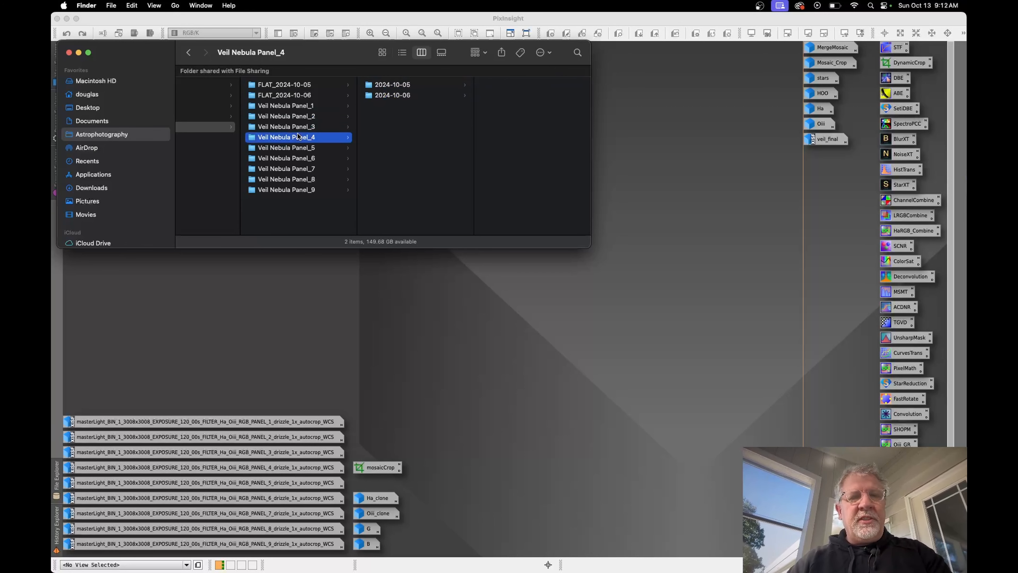
# Step: Inspect the flat frames in the FLAT_2024-10-05 and FLAT_2024-10-06 folders
pyautogui.hscroll(-5, 298, 137)
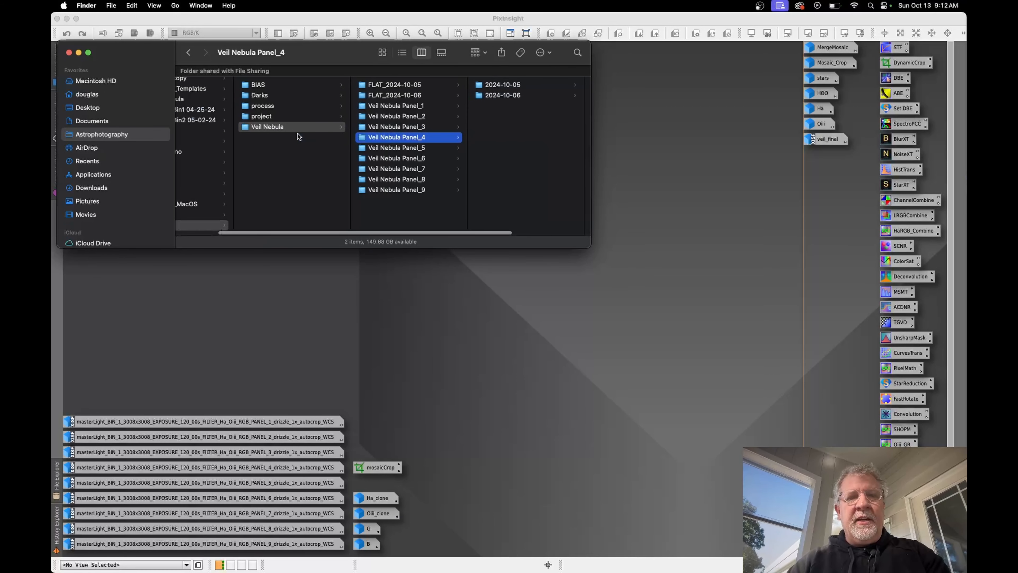
pyautogui.click(392, 85)
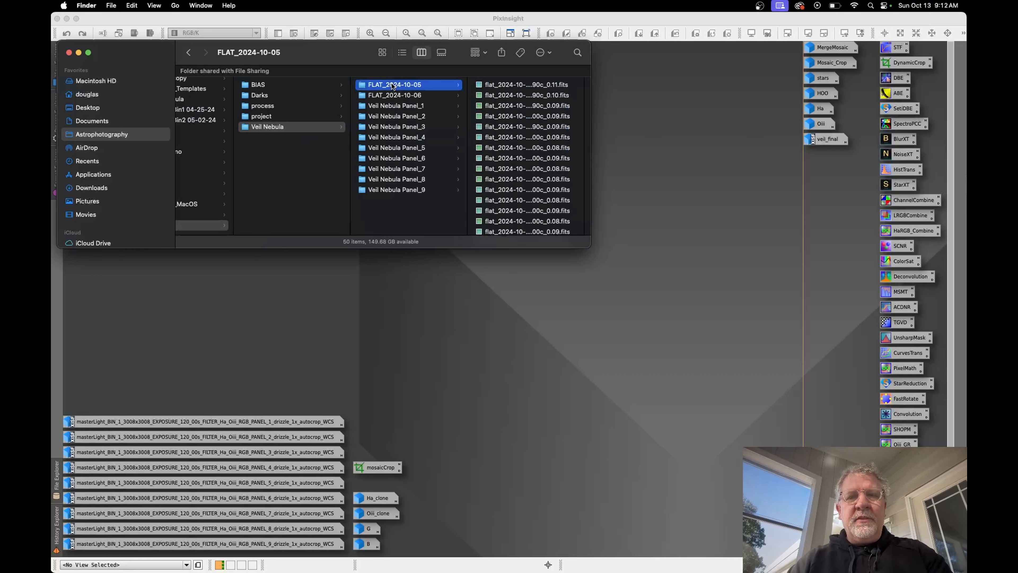
pyautogui.click(383, 96)
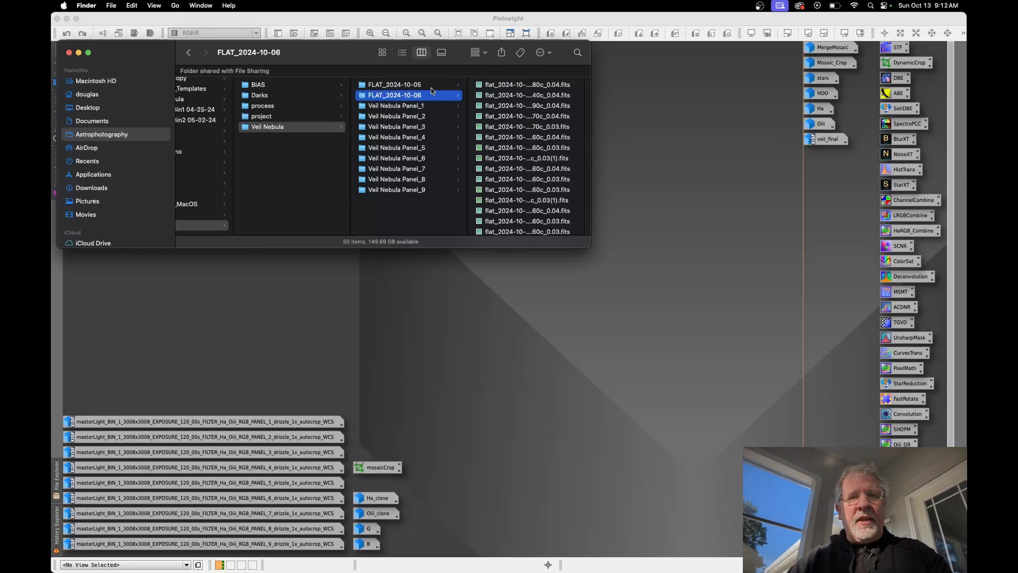
# Step: Compare the flats in FLAT_2024-10-05 with Veil Nebula Panel_1's light frames in the 2024-10-05 folder
pyautogui.click(407, 122)
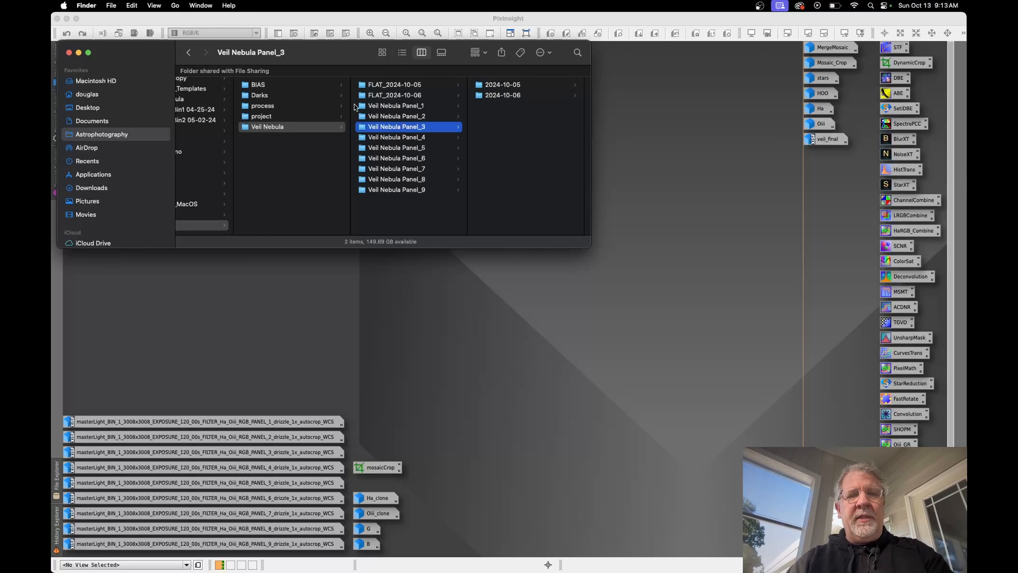
pyautogui.click(401, 86)
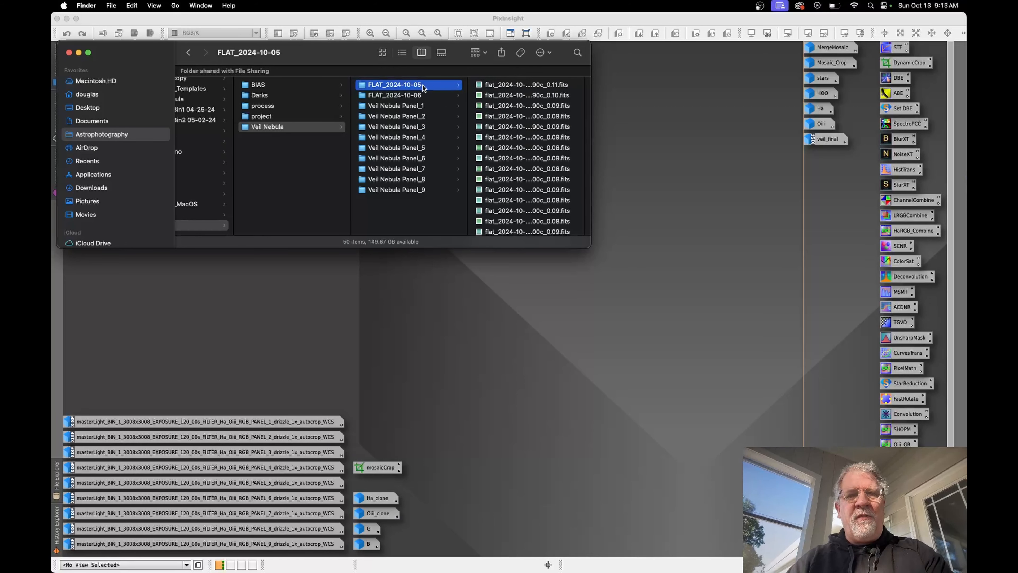
pyautogui.click(418, 107)
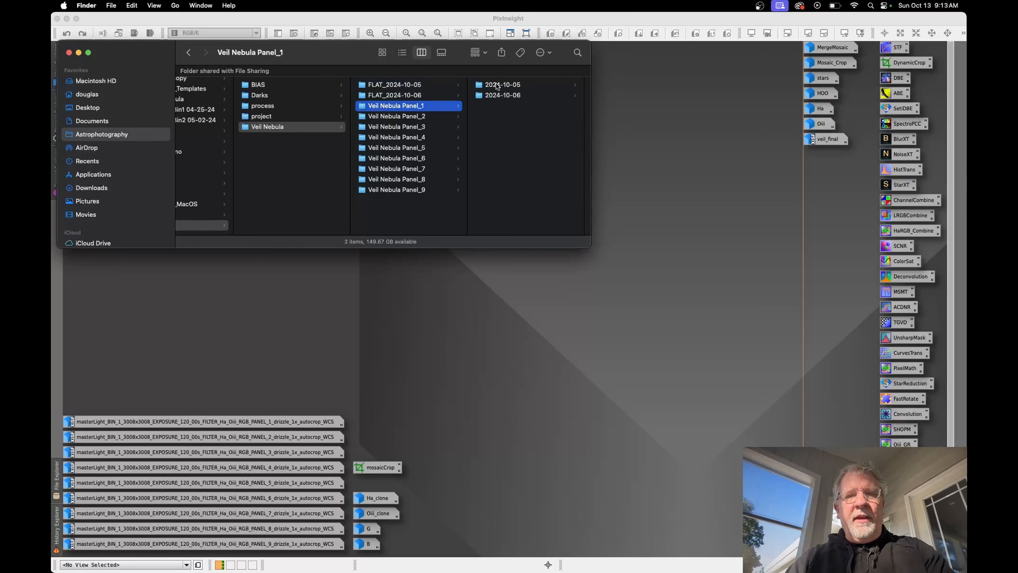
pyautogui.click(496, 84)
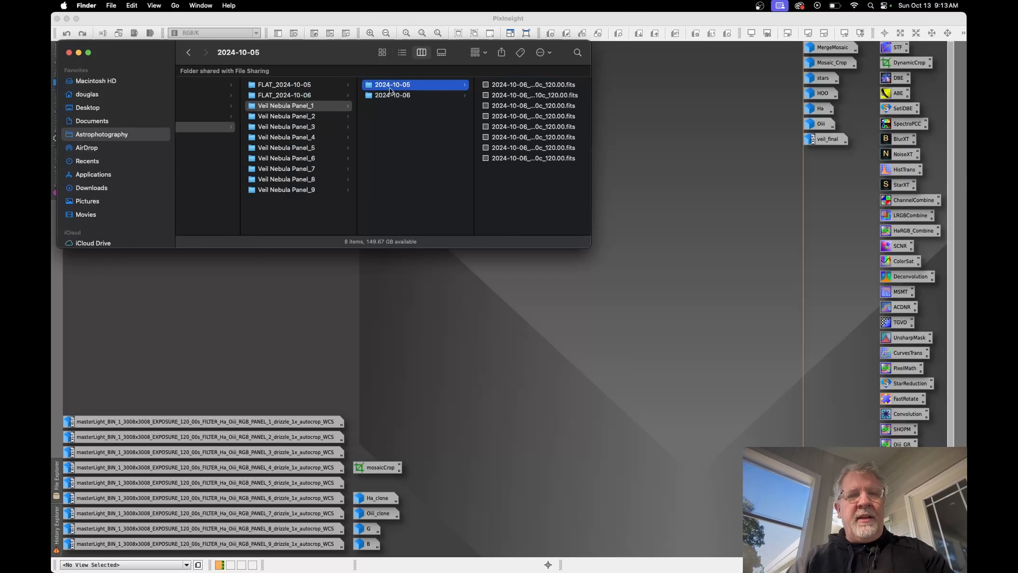
# Step: Compare the flats in FLAT_2024-10-06 with Veil Nebula Panel_1's light frames in the 2024-10-06 folder, and close the Finder window
pyautogui.click(291, 96)
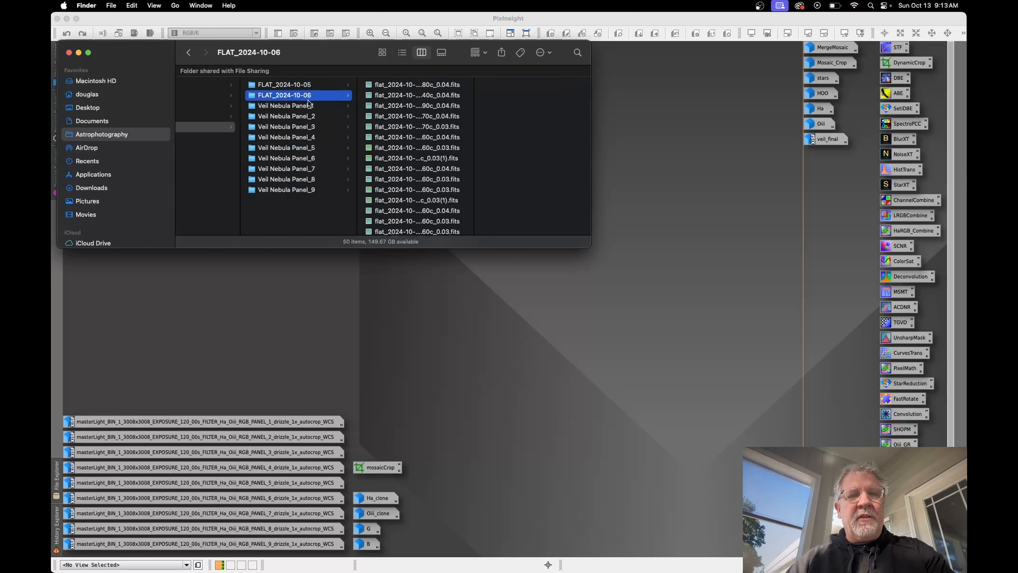
pyautogui.click(303, 107)
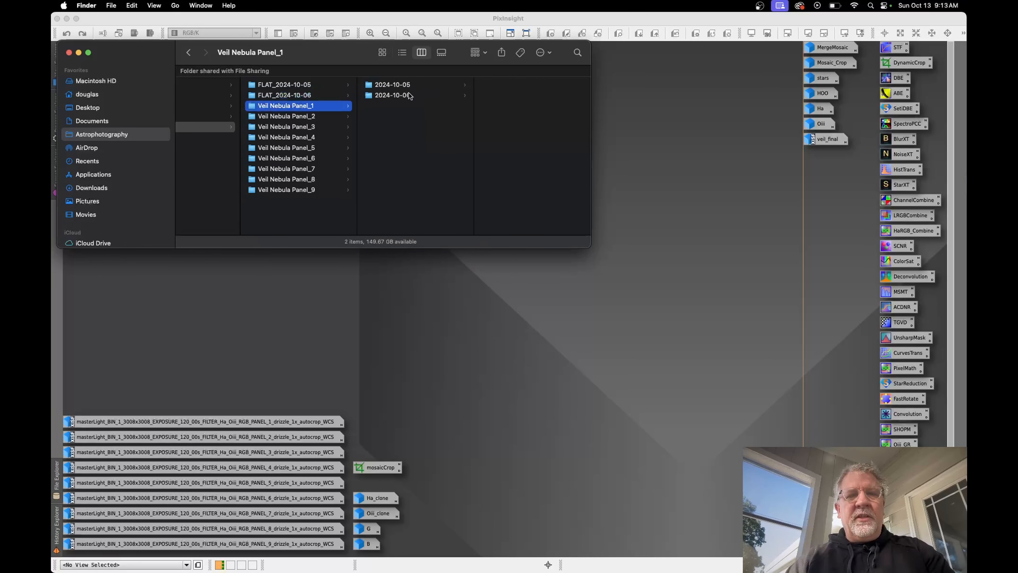
pyautogui.click(398, 97)
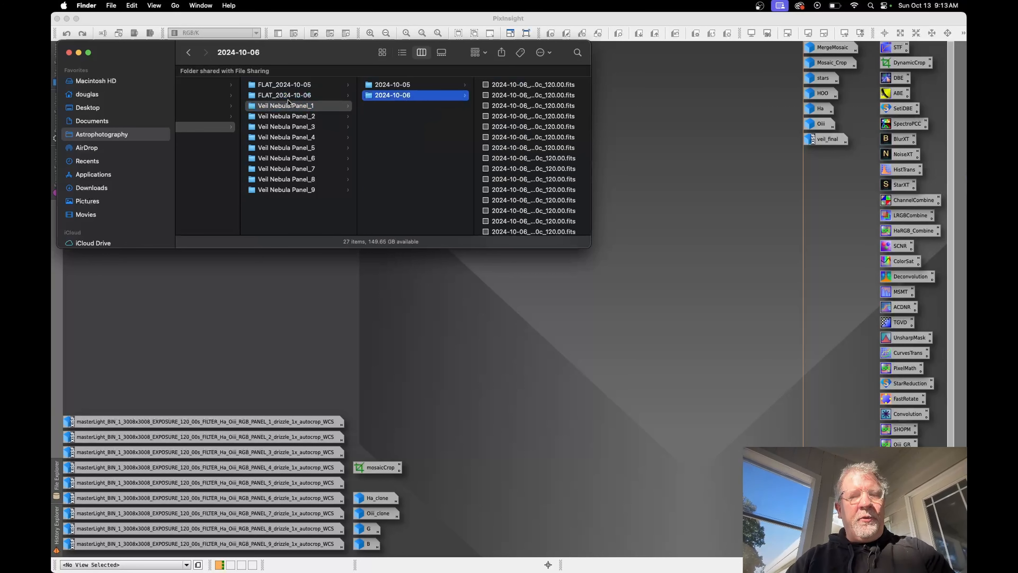
pyautogui.click(421, 155)
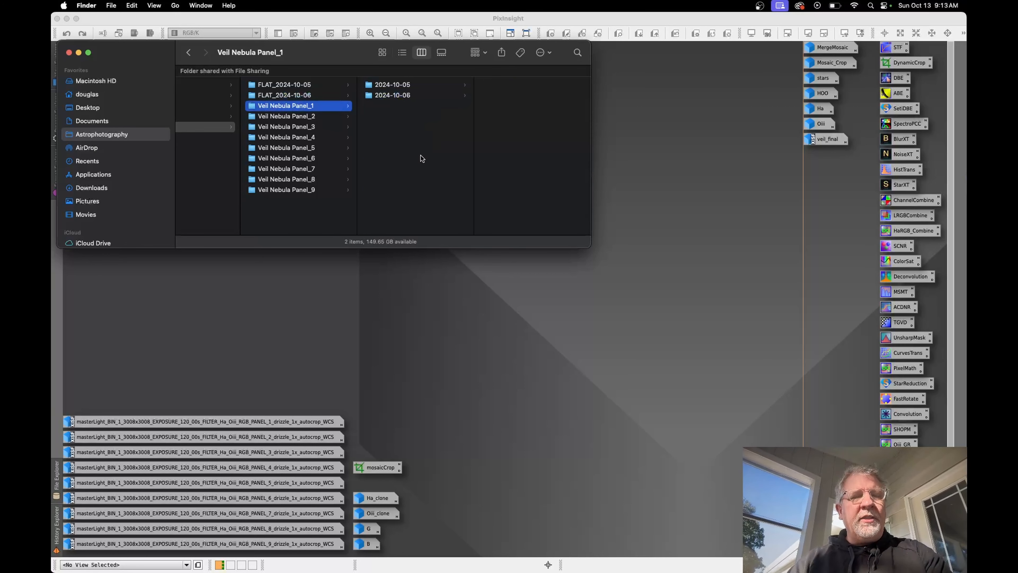
pyautogui.click(69, 53)
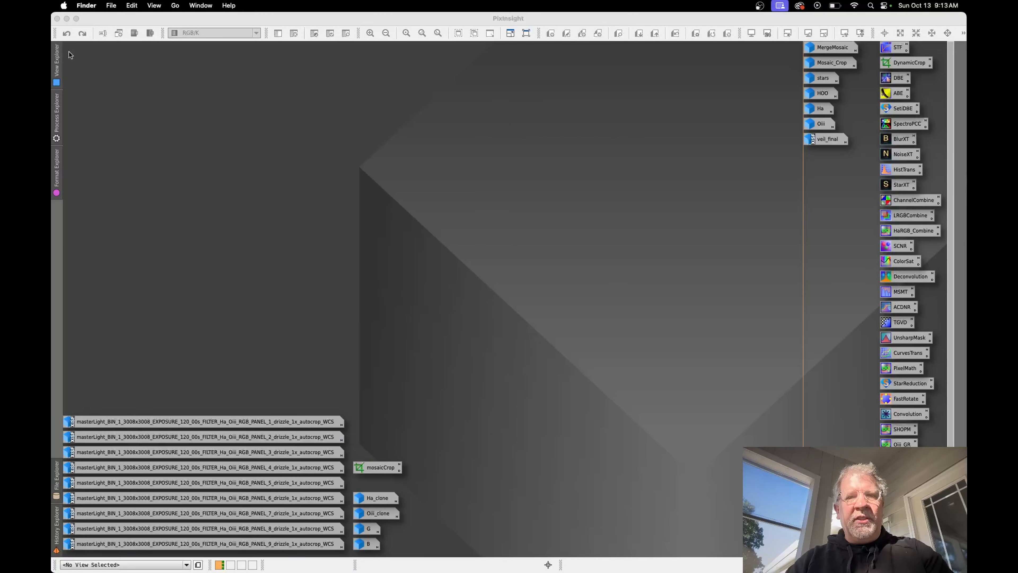
# Step: Switch to PixInsight's Weighted Batch Preprocessing script and review the loaded bias and dark frames, collapsing the bias group
pyautogui.click(56, 128)
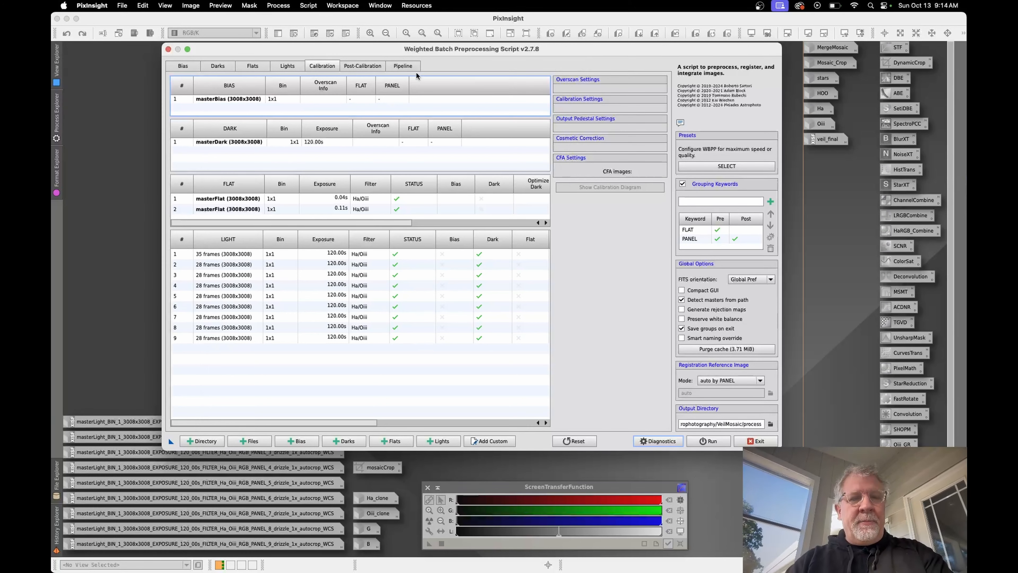
pyautogui.click(183, 66)
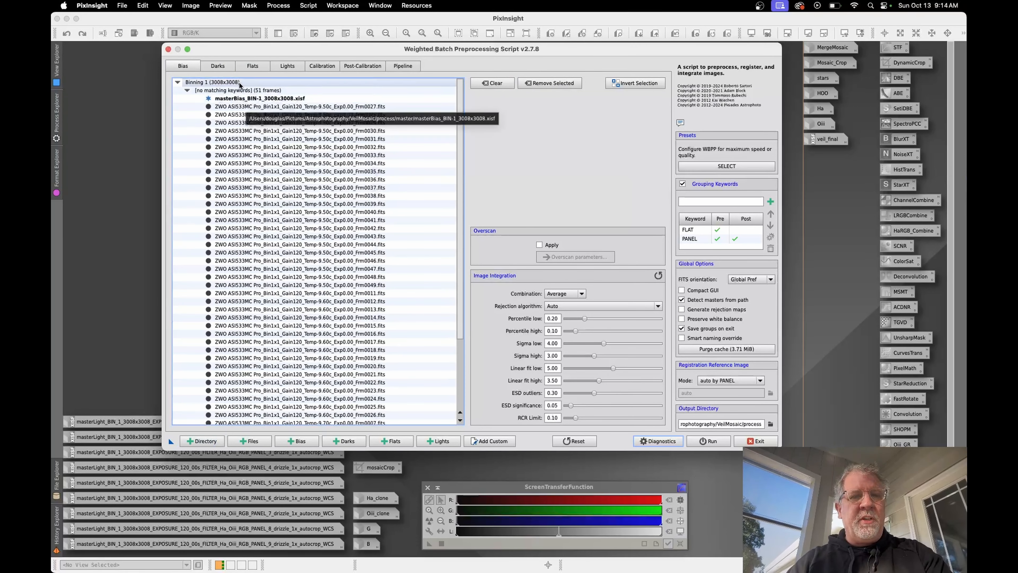
pyautogui.click(217, 66)
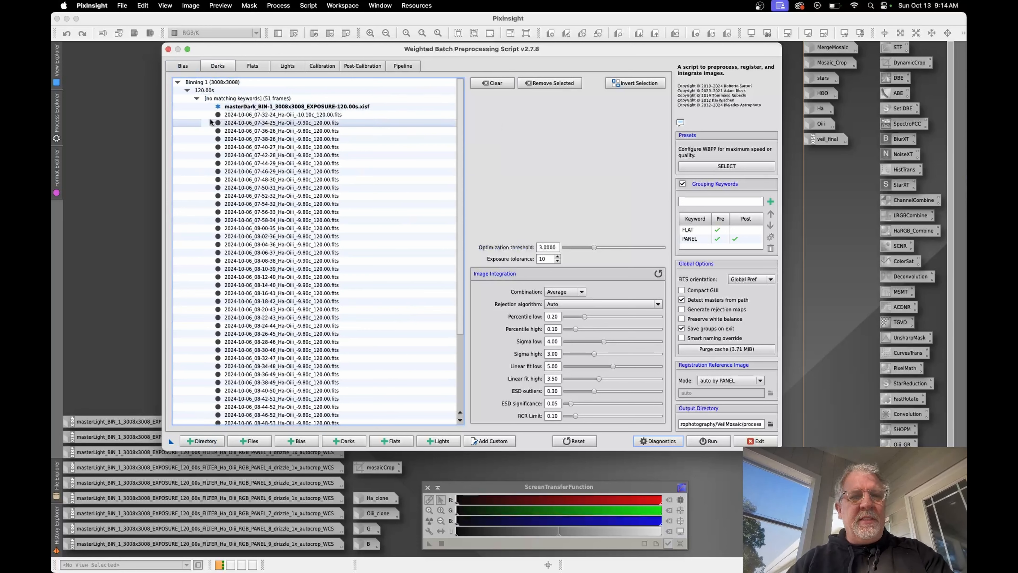
pyautogui.click(194, 98)
pyautogui.click(194, 96)
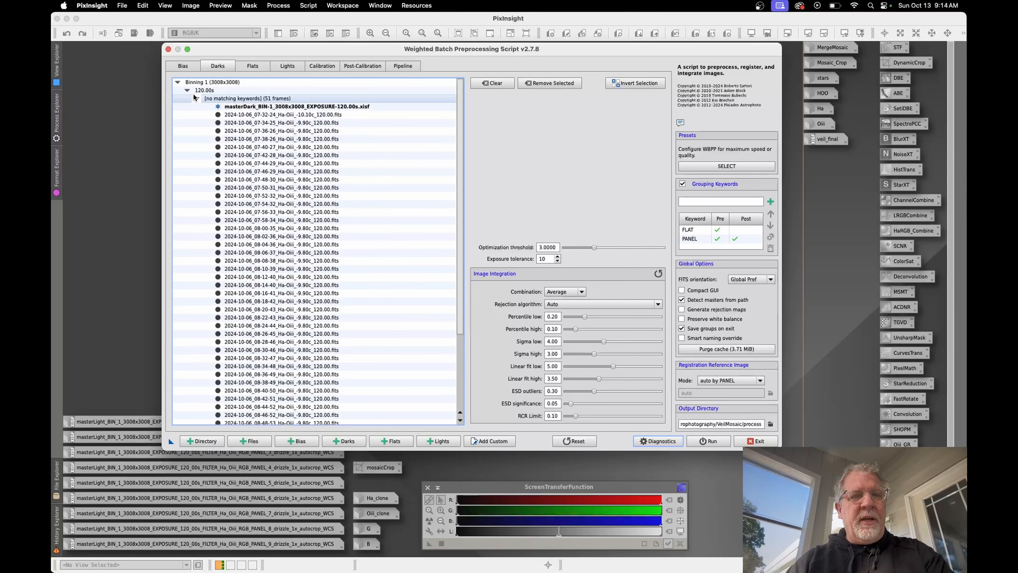
pyautogui.click(182, 65)
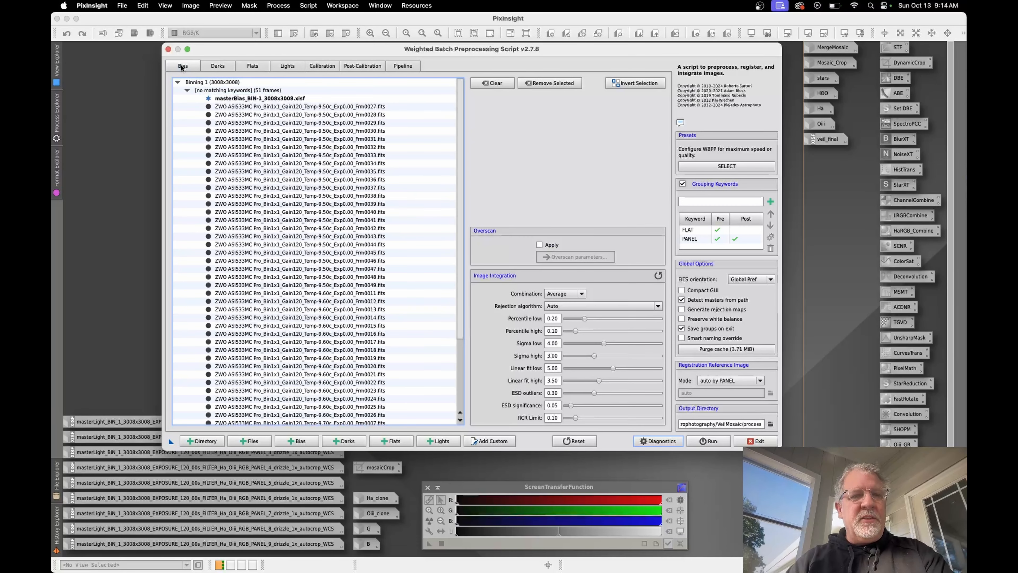
pyautogui.click(187, 90)
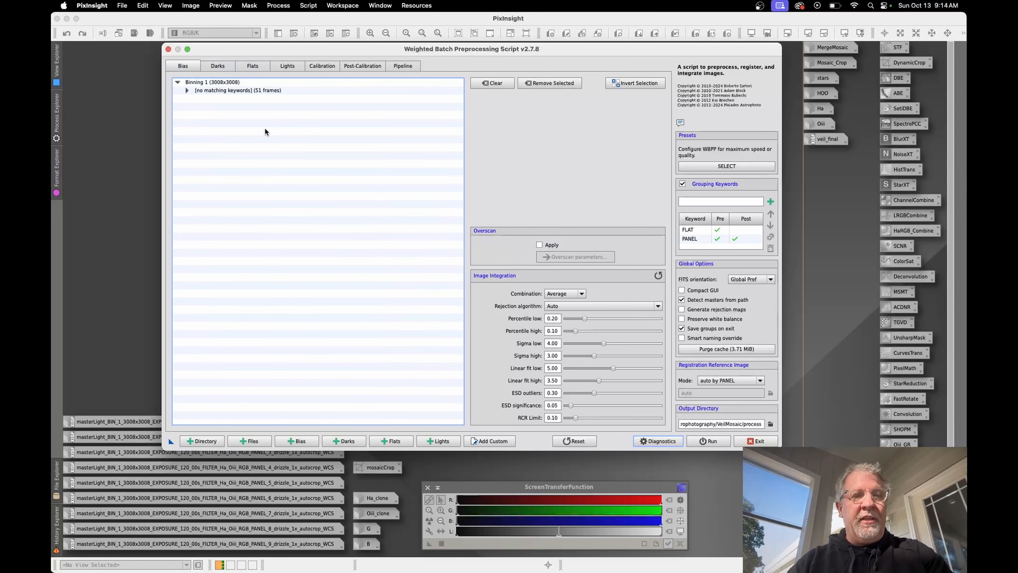
# Step: Review the loaded flat frames by collapsing the FLAT 2024-10-07 and 2024-10-06 groups and re-expanding the 2024-10-07 group
pyautogui.click(252, 66)
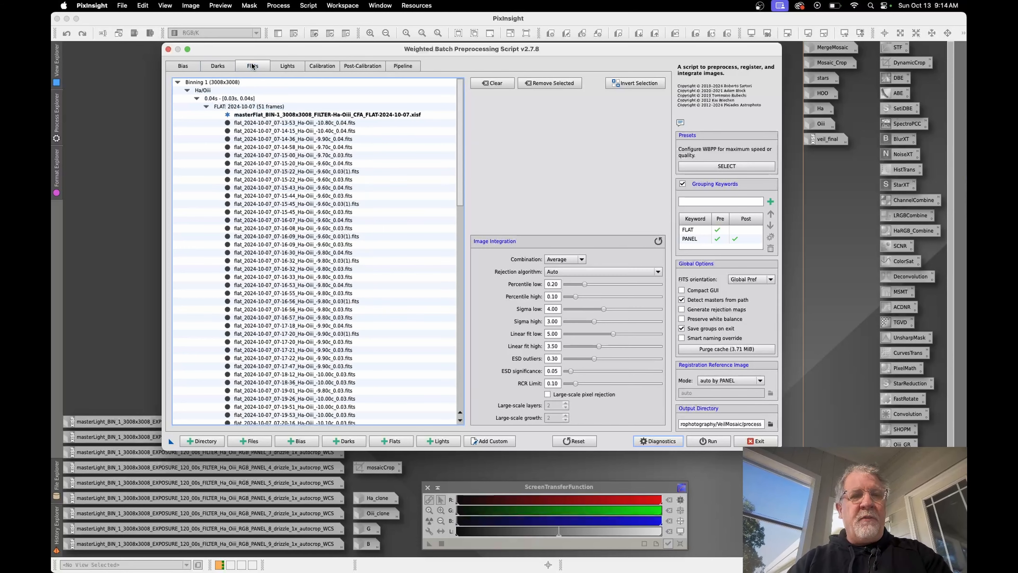
pyautogui.click(207, 106)
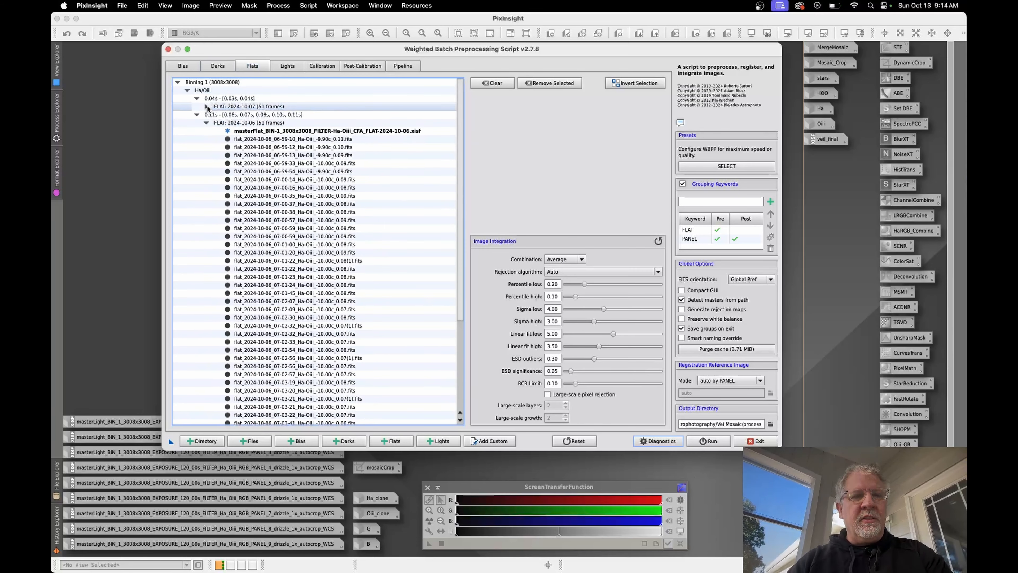
pyautogui.click(206, 123)
pyautogui.click(206, 123)
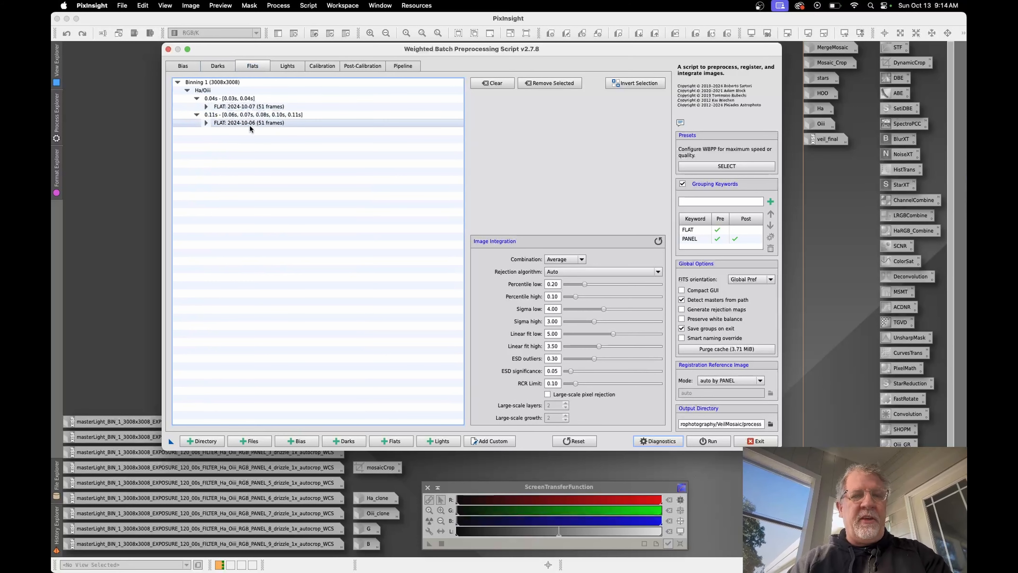
pyautogui.click(206, 107)
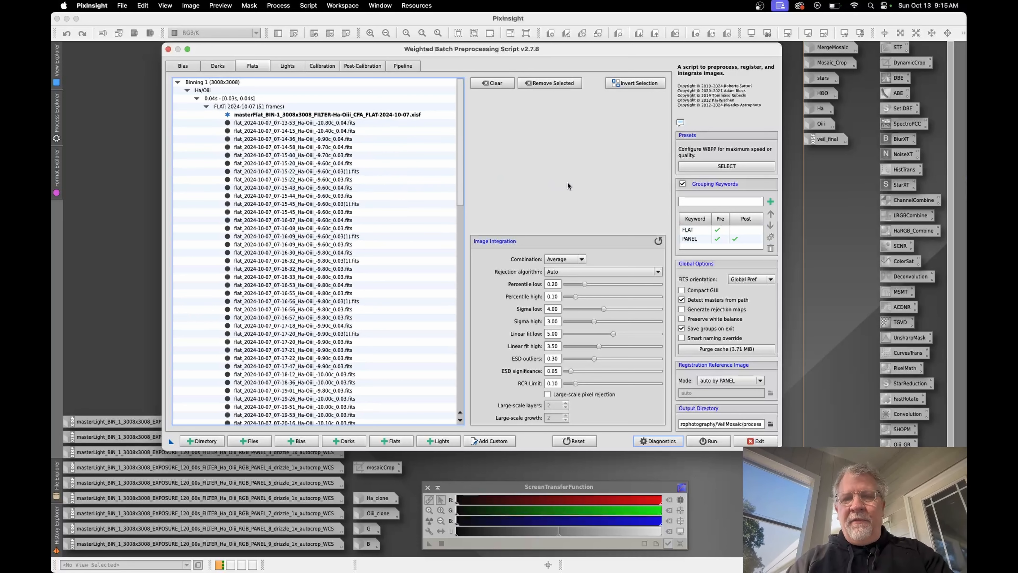
# Step: Disable the FLAT grouping keyword, examine the ungrouped flats, and re-enable it for preprocessing to inspect both date groups
pyautogui.click(707, 231)
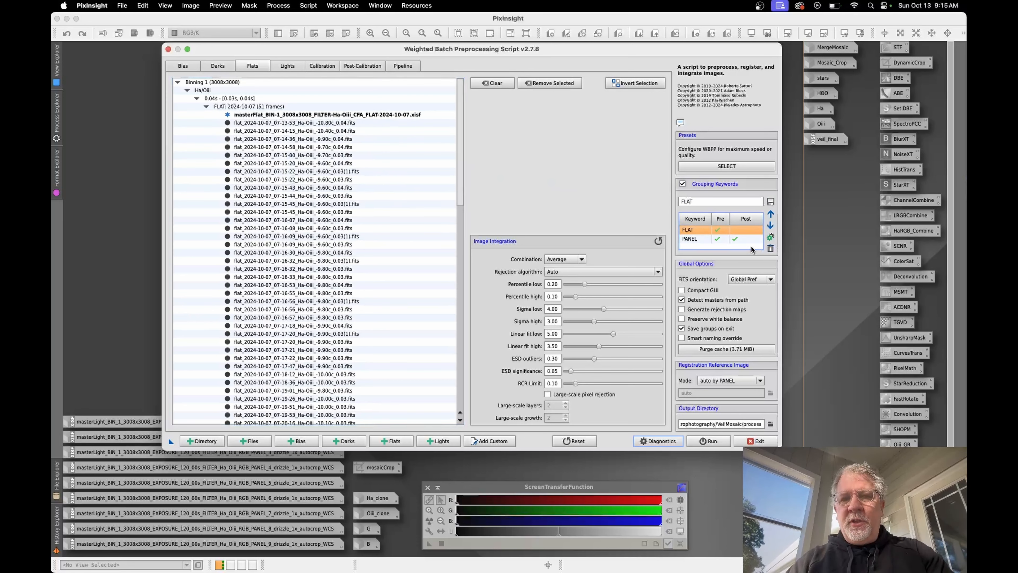
pyautogui.click(734, 238)
pyautogui.click(717, 229)
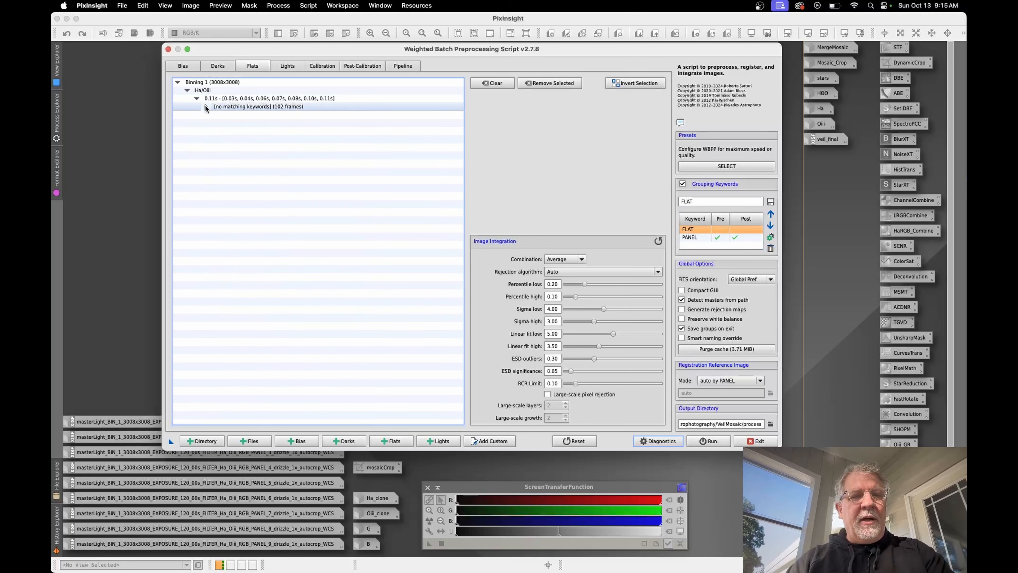
pyautogui.click(205, 106)
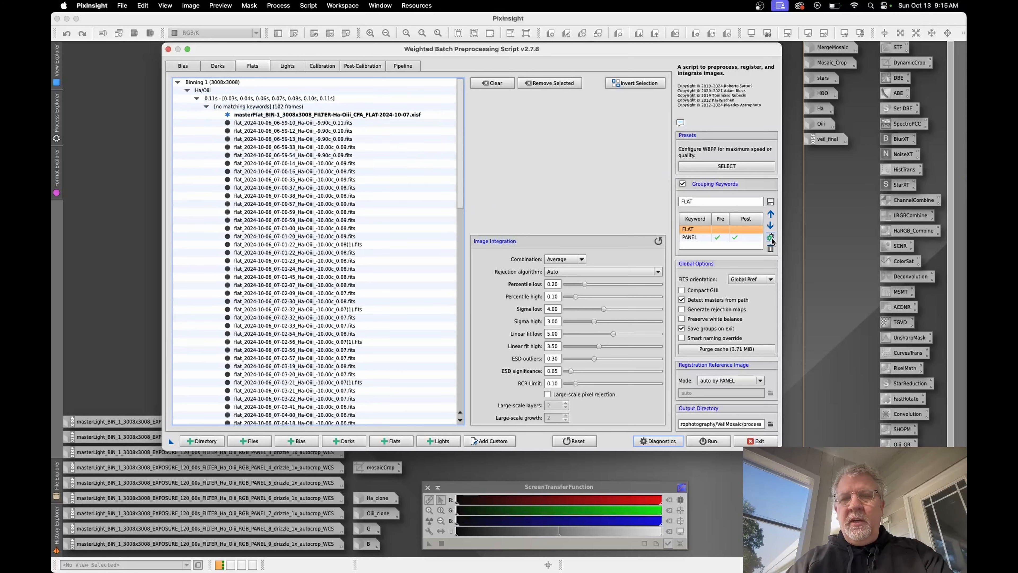
pyautogui.click(717, 229)
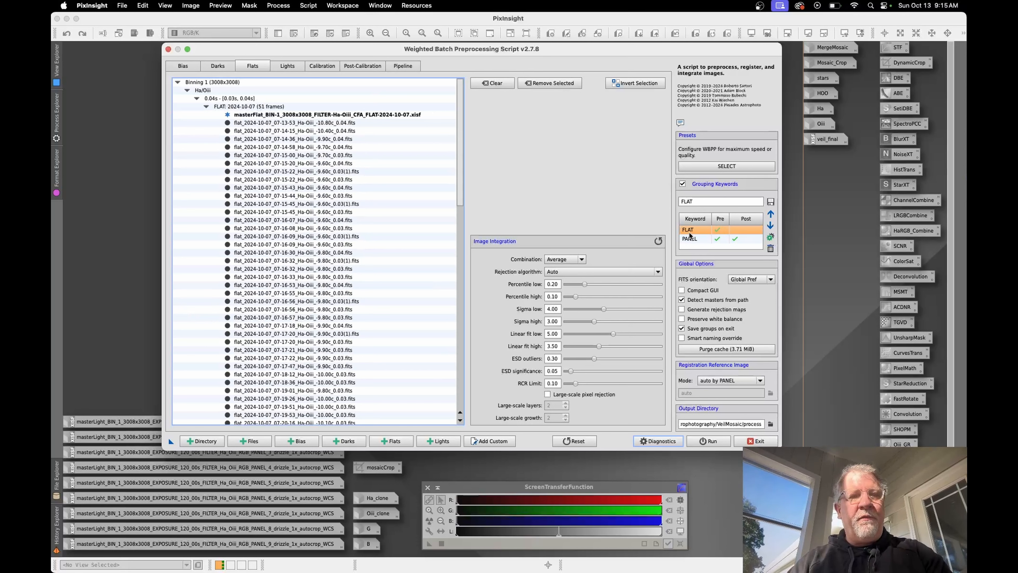
pyautogui.click(206, 106)
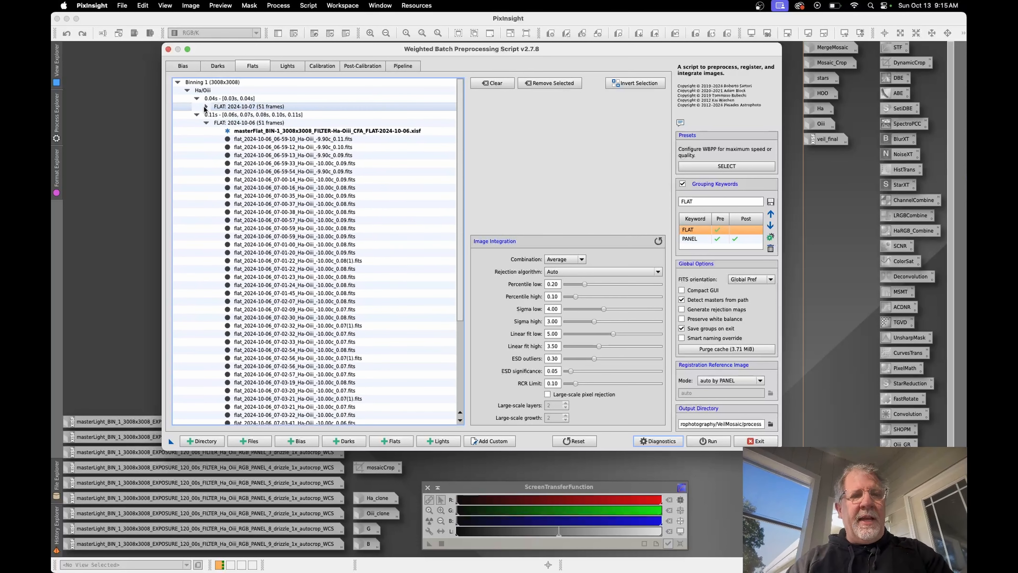
pyautogui.click(206, 107)
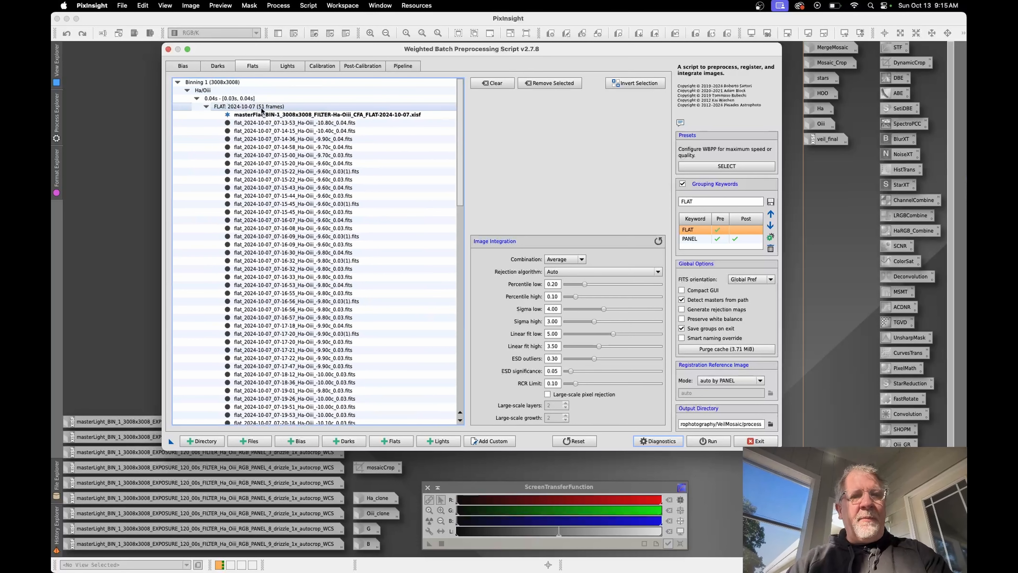
# Step: Open the loaded light frames and collapse the individual panel groups to review the PANEL grouping from 1 to 9
pyautogui.click(286, 66)
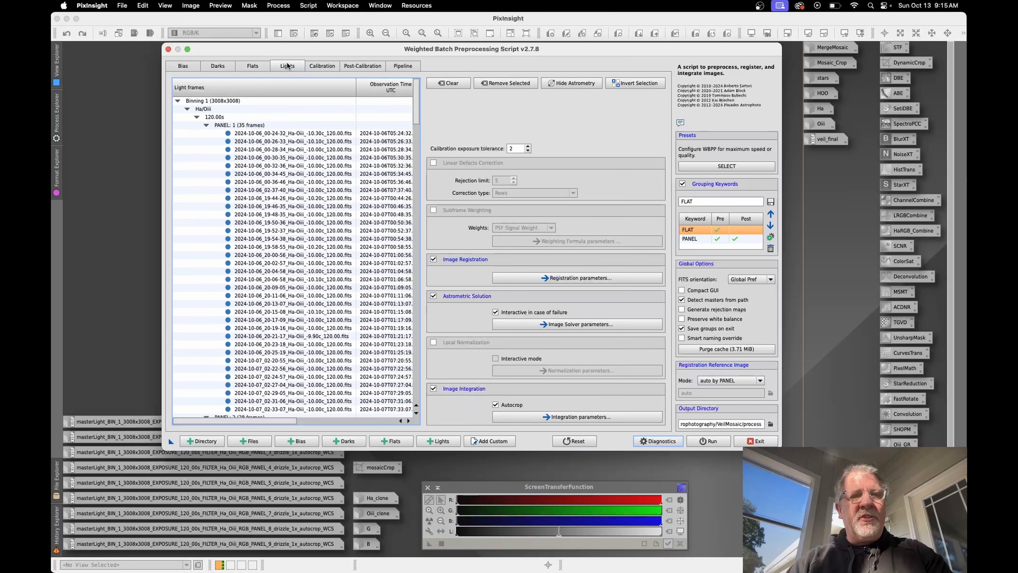
pyautogui.click(205, 133)
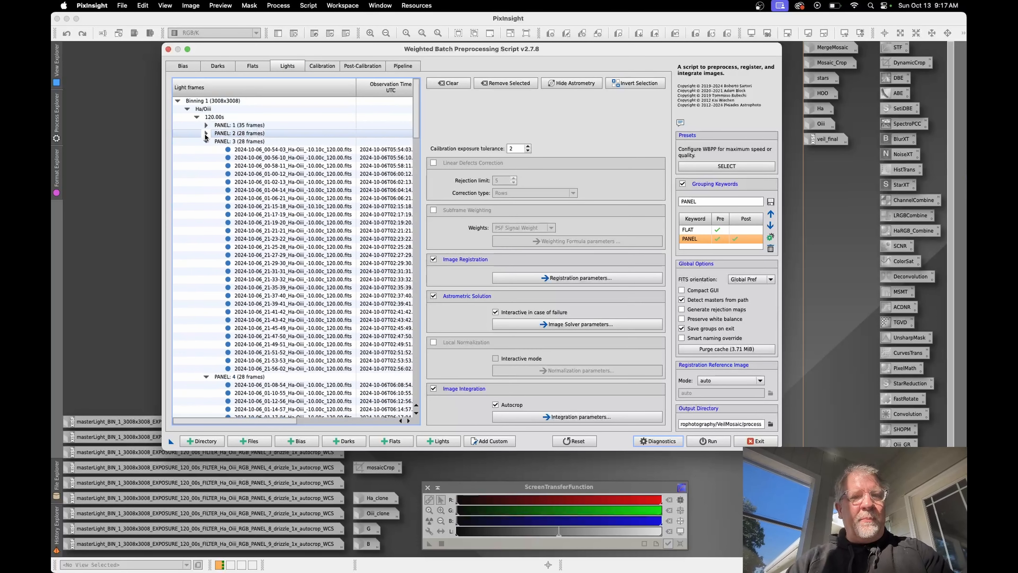
pyautogui.click(205, 135)
pyautogui.click(205, 139)
pyautogui.click(206, 133)
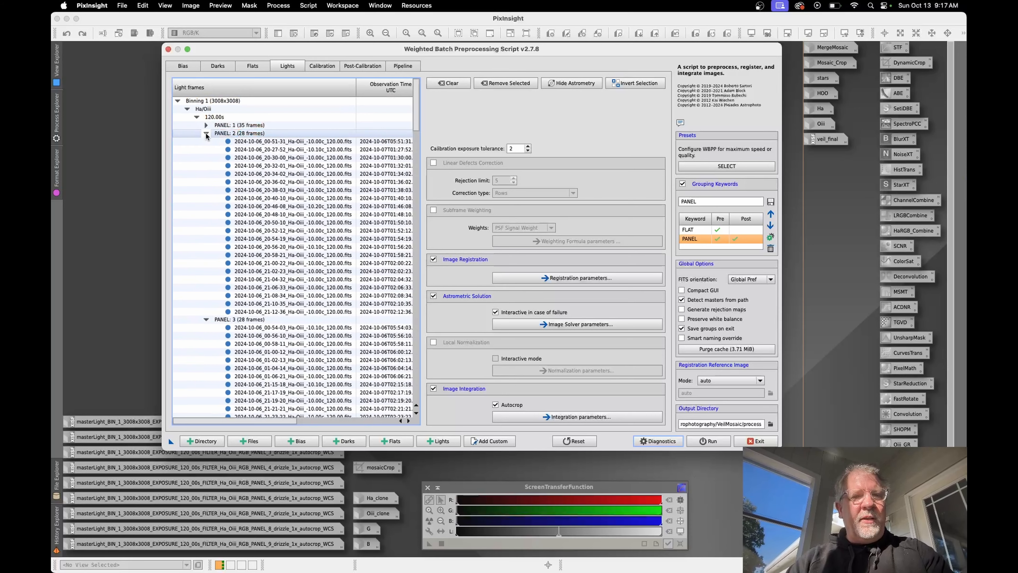
pyautogui.click(205, 141)
pyautogui.click(206, 149)
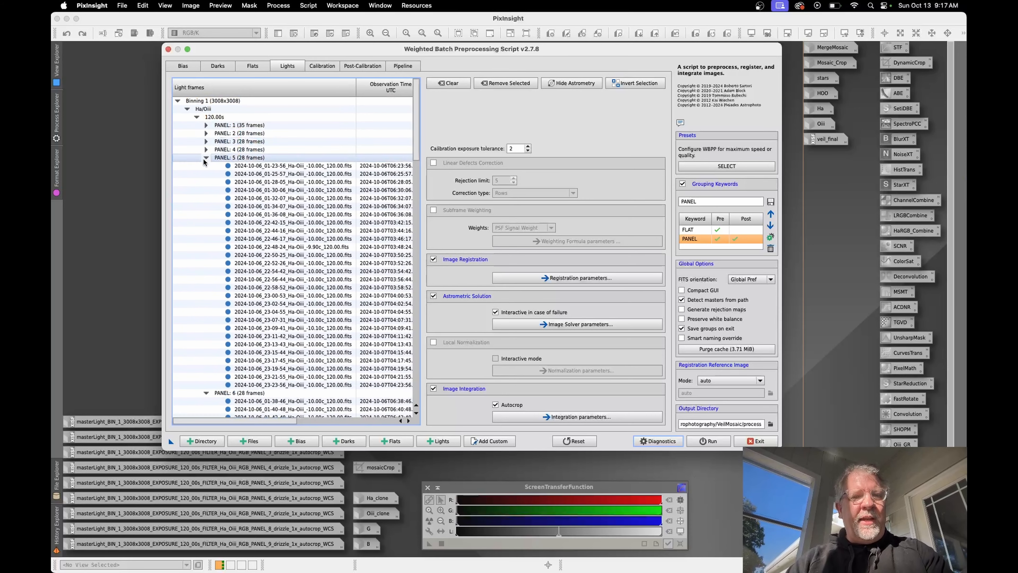
pyautogui.click(204, 157)
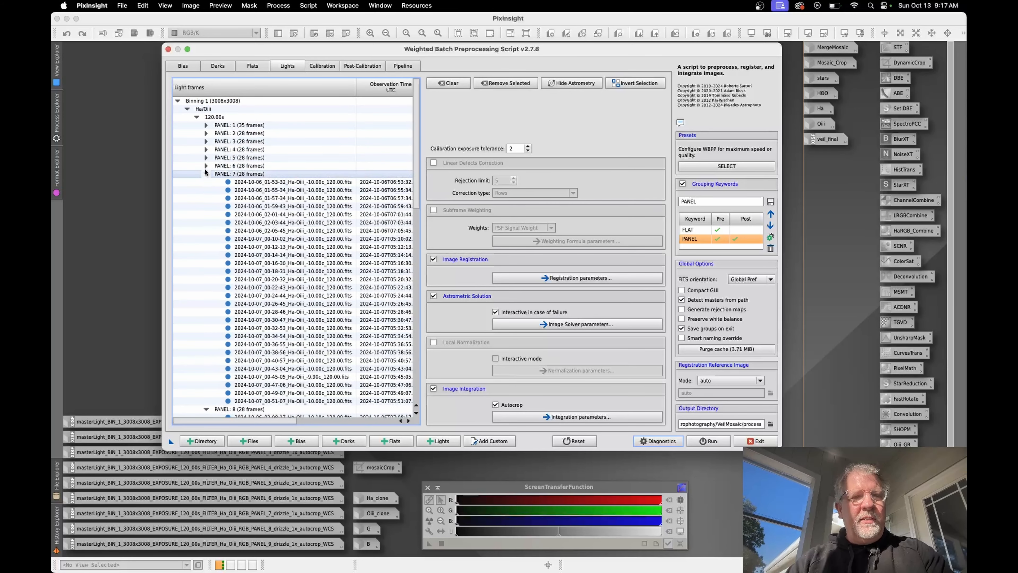
pyautogui.click(206, 165)
pyautogui.click(205, 173)
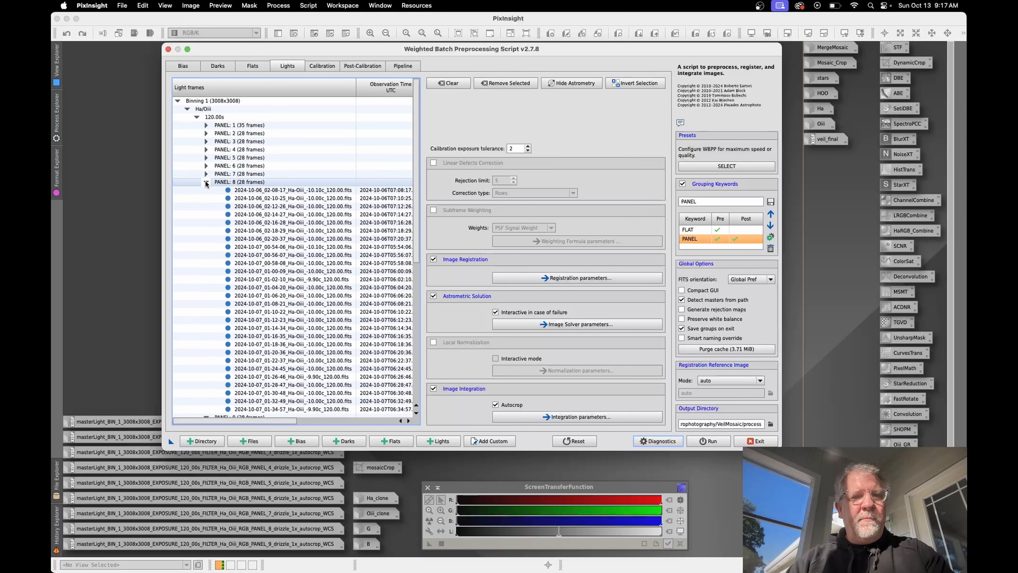
pyautogui.click(206, 190)
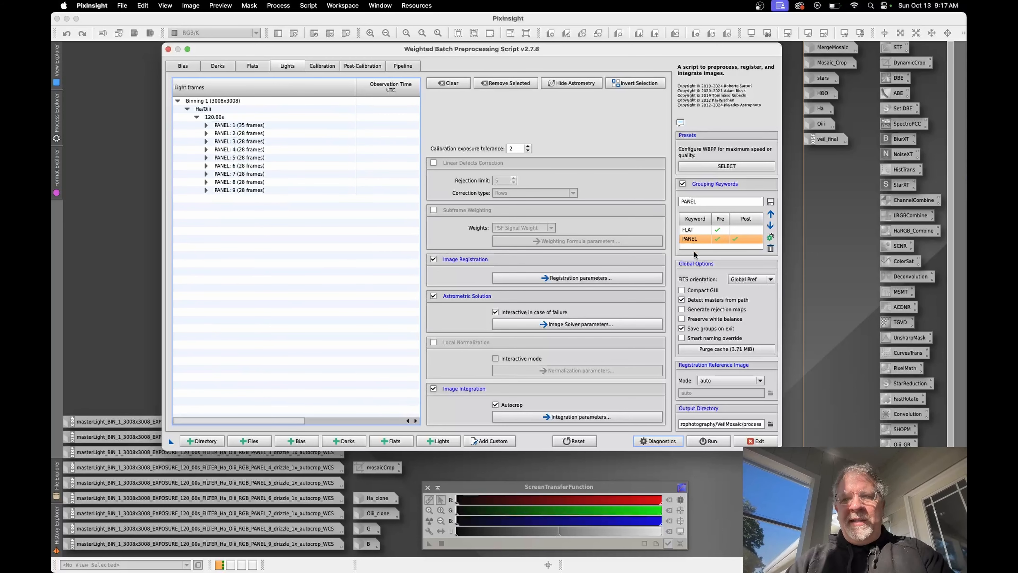
# Step: Disable the PANEL grouping keyword, examine the ungrouped light frames, and re-enable the keyword for preprocessing only
pyautogui.click(769, 237)
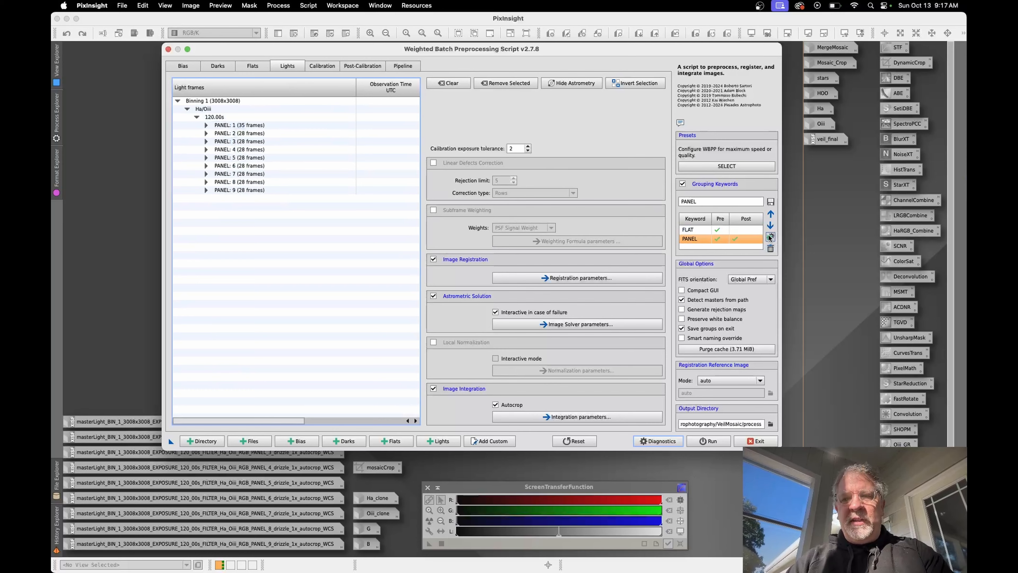
pyautogui.click(770, 237)
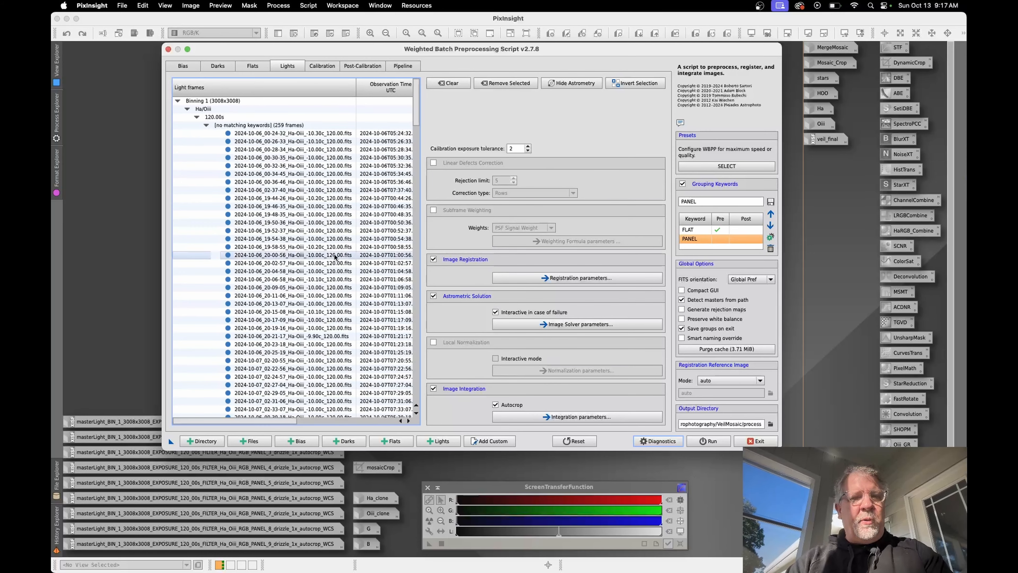
pyautogui.scroll(-15, 335, 256)
pyautogui.scroll(15, 335, 249)
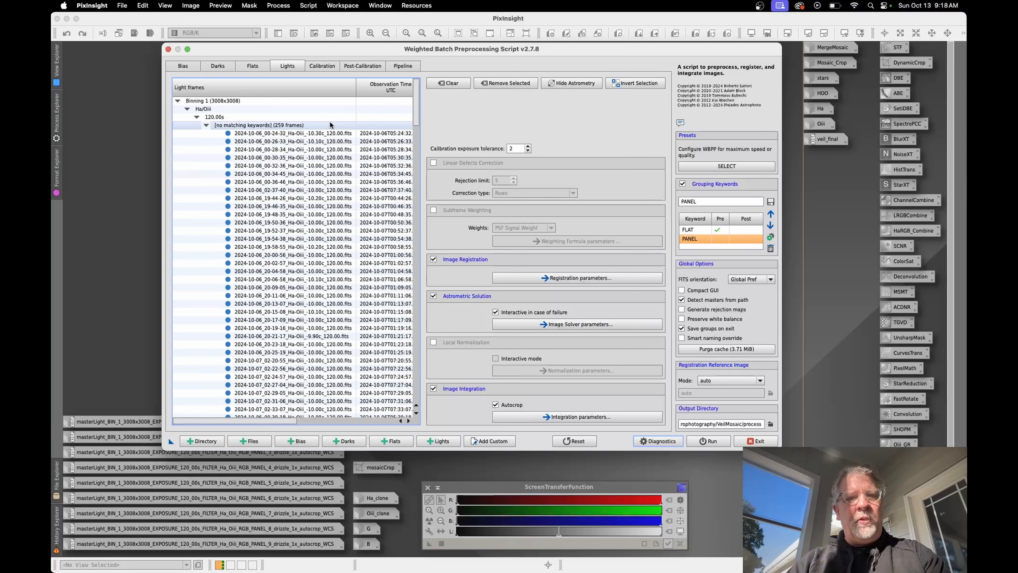
pyautogui.click(769, 237)
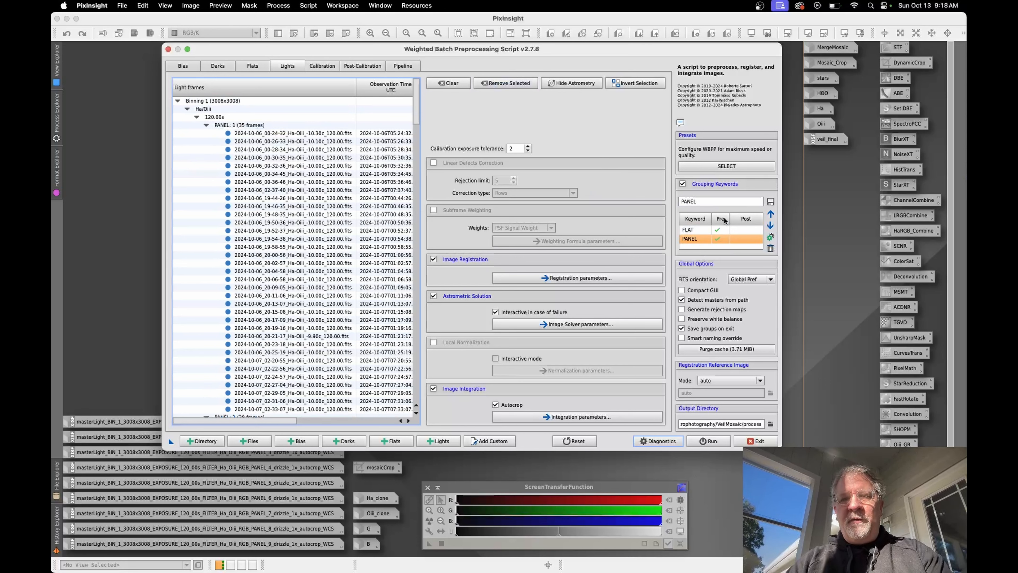
# Step: Collapse the PANEL 1 to 4 groups to review how the light frames are grouped for preprocessing
pyautogui.click(206, 124)
pyautogui.click(206, 133)
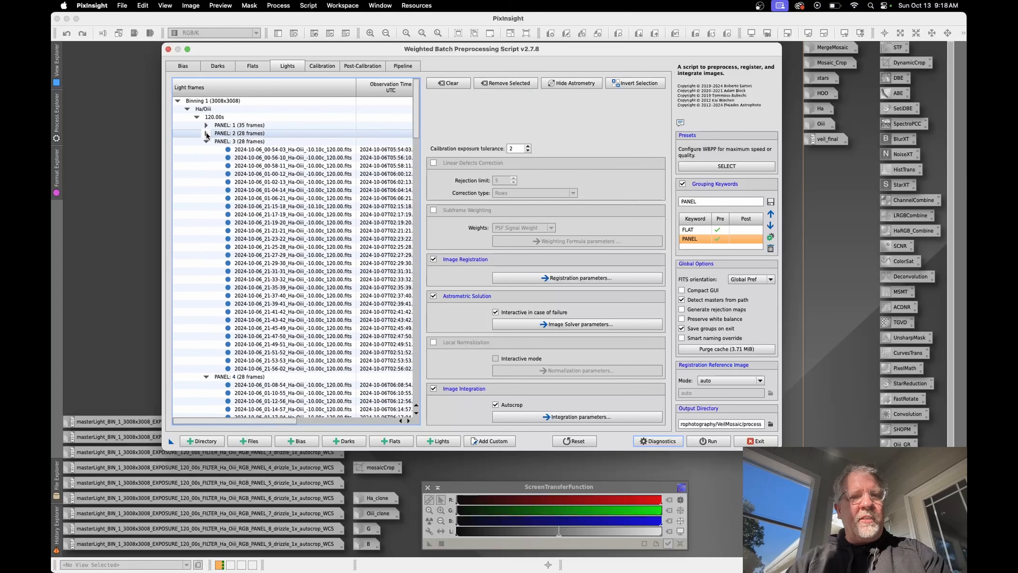
pyautogui.click(206, 141)
pyautogui.click(206, 149)
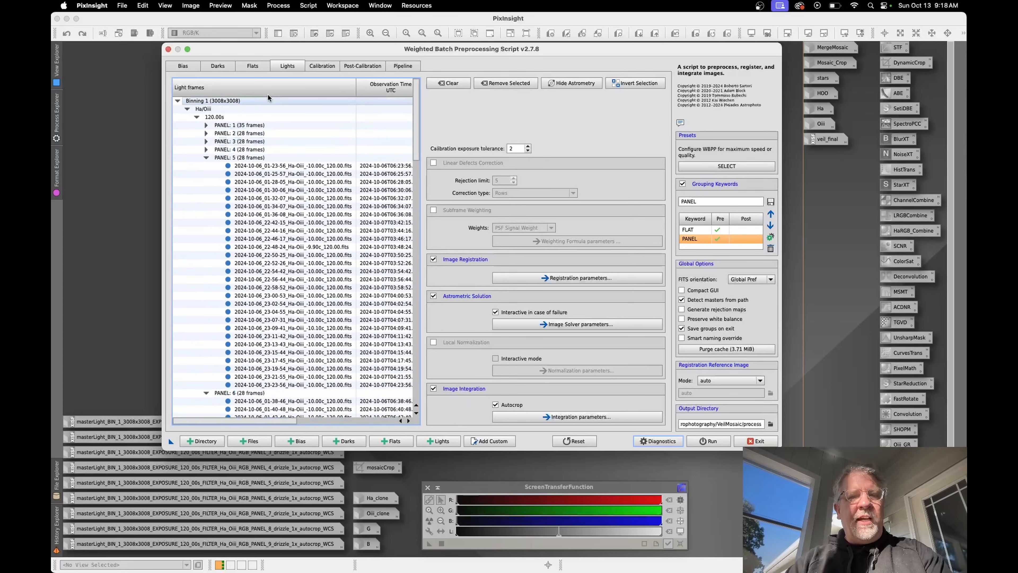
# Step: Open the post-calibration groups, enable the PANEL keyword for postprocessing too, and review each panel group across to its PANEL value
pyautogui.click(359, 66)
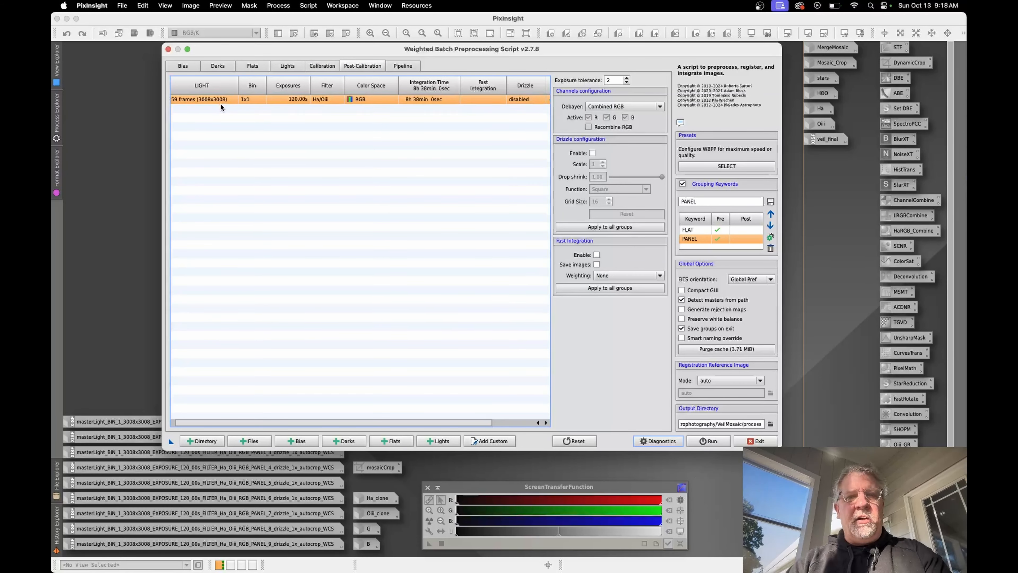
pyautogui.click(770, 237)
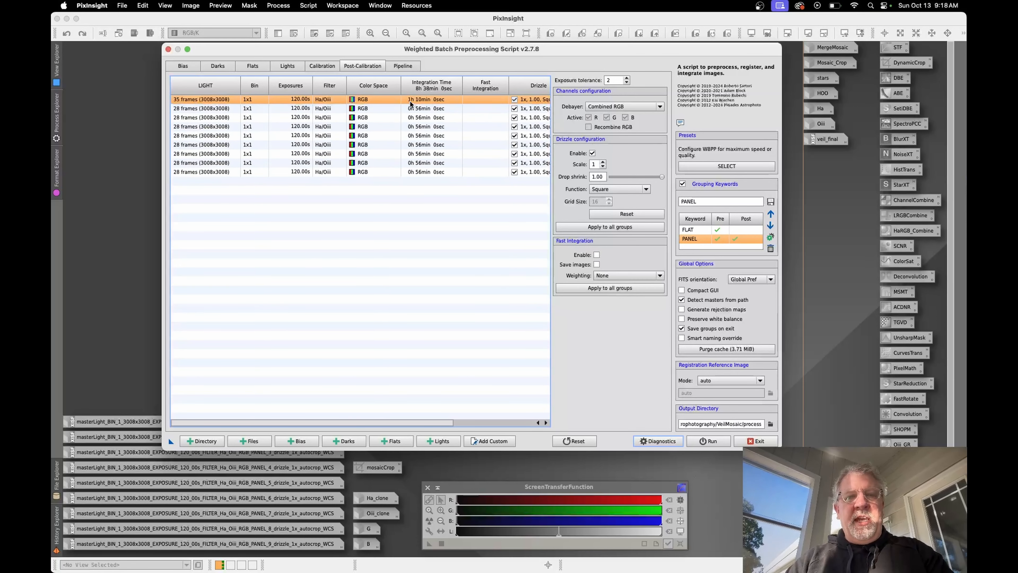
pyautogui.click(216, 109)
pyautogui.click(216, 119)
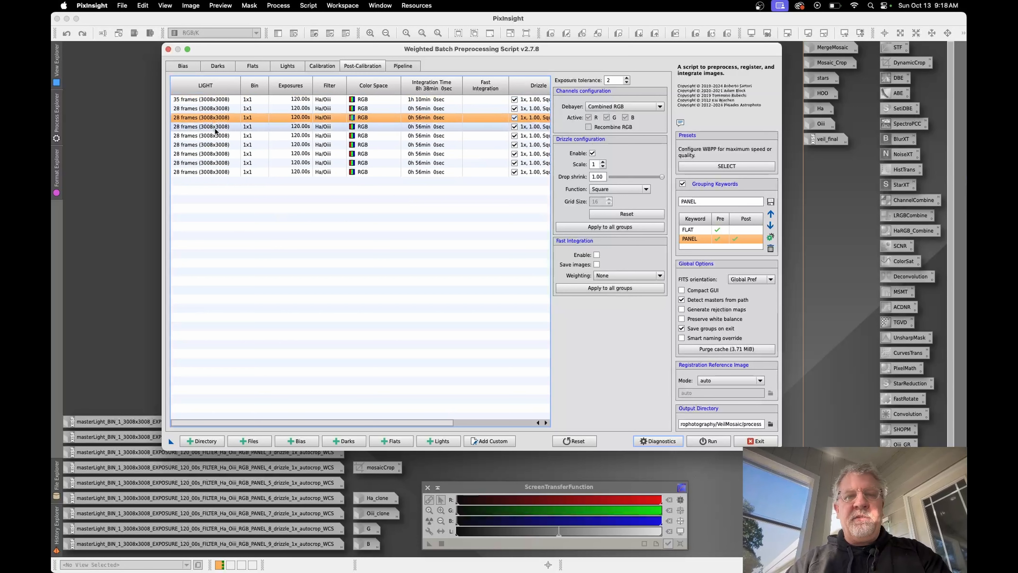
pyautogui.click(215, 127)
pyautogui.click(215, 136)
pyautogui.click(213, 145)
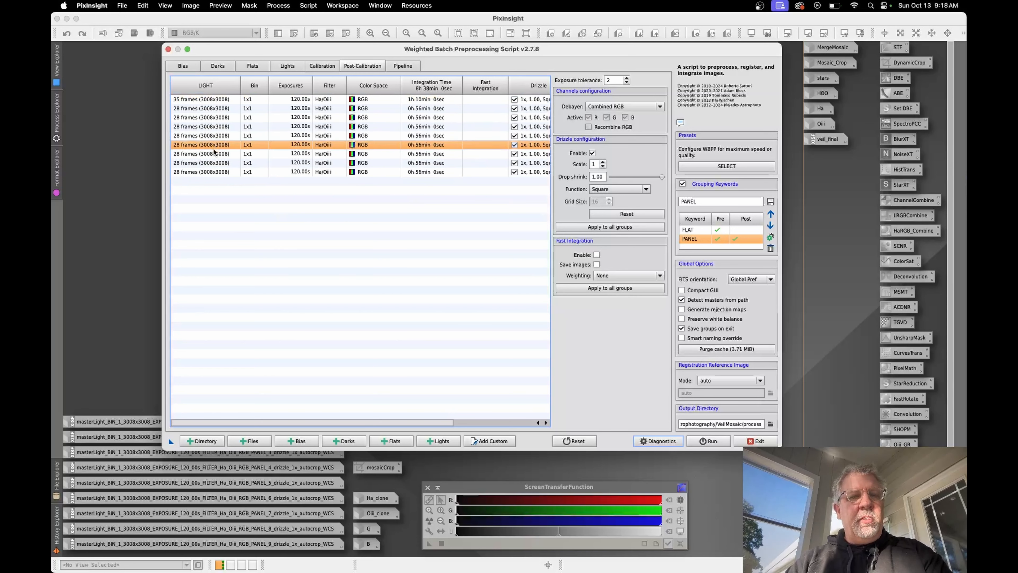
pyautogui.click(212, 154)
pyautogui.click(211, 163)
pyautogui.click(212, 171)
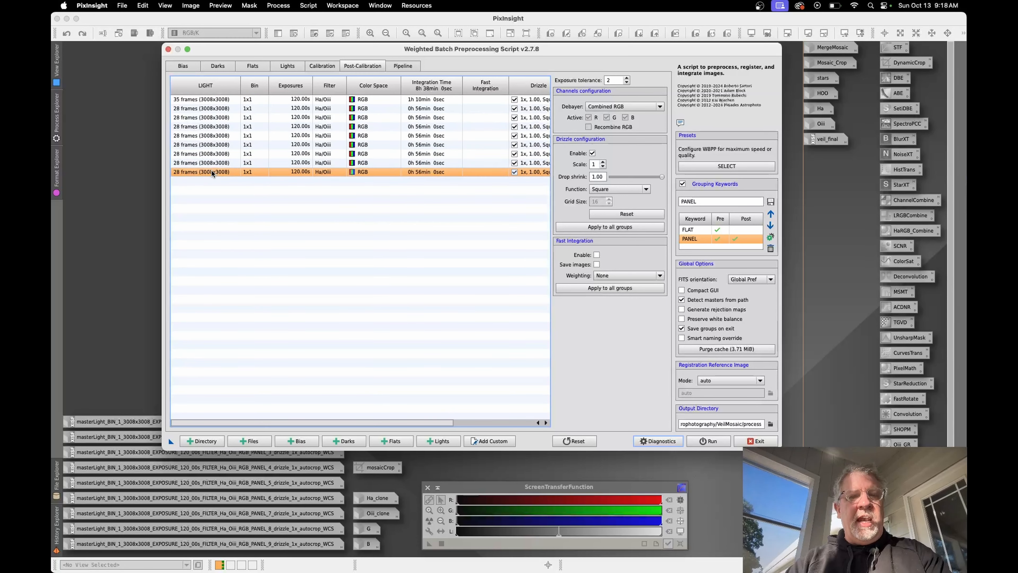
pyautogui.hscroll(1, 212, 171)
pyautogui.hscroll(3, 211, 170)
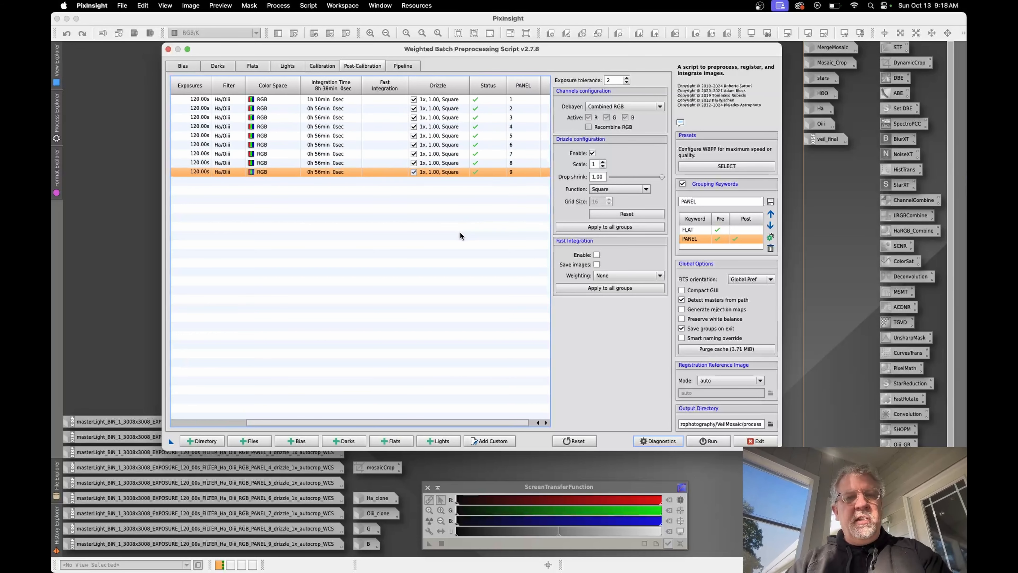
# Step: Revisit the flat and light frames and review the Image Integration, Image Solver and Image Registration parameters, closing each one
pyautogui.click(256, 66)
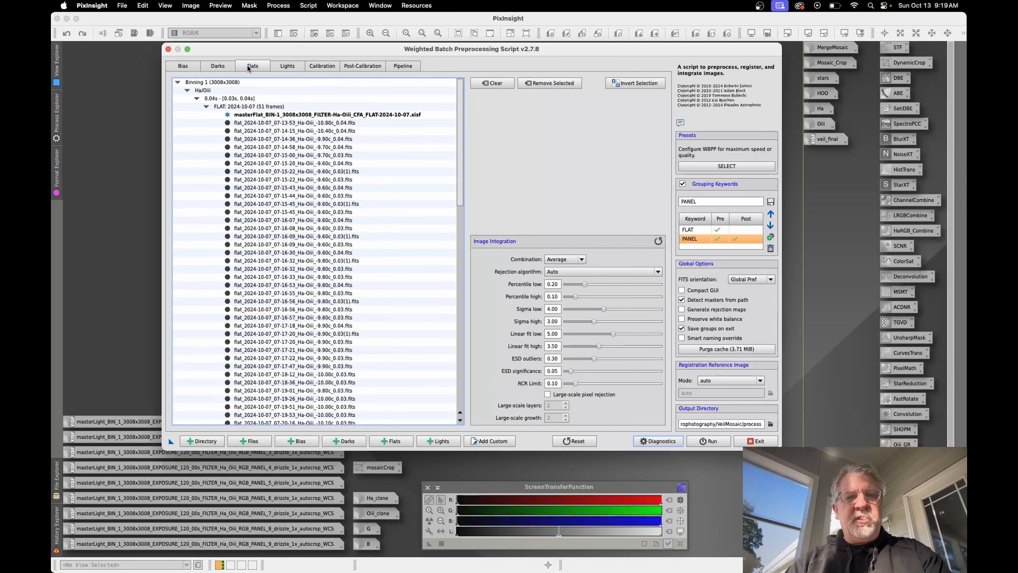
pyautogui.click(286, 68)
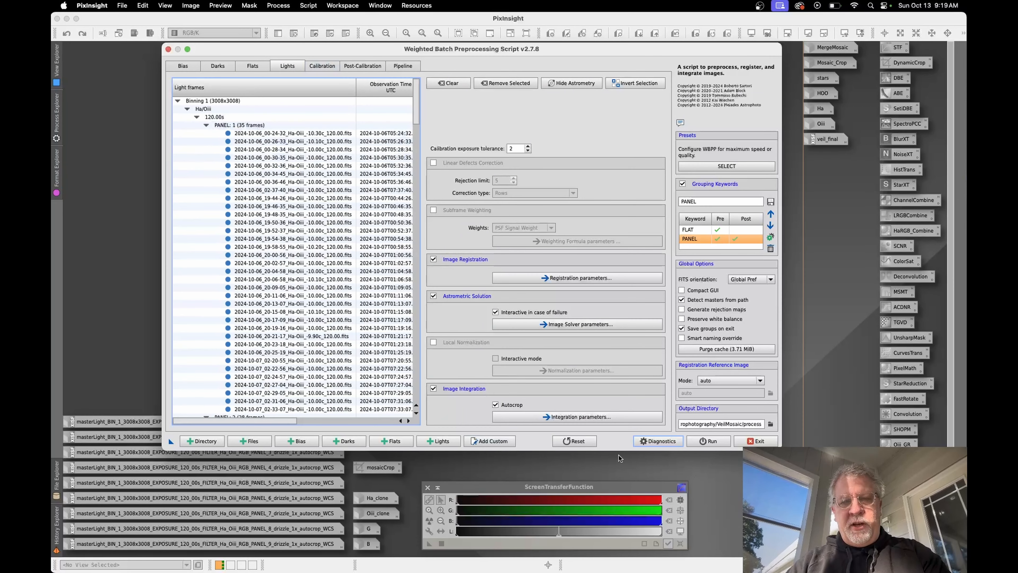
pyautogui.click(578, 417)
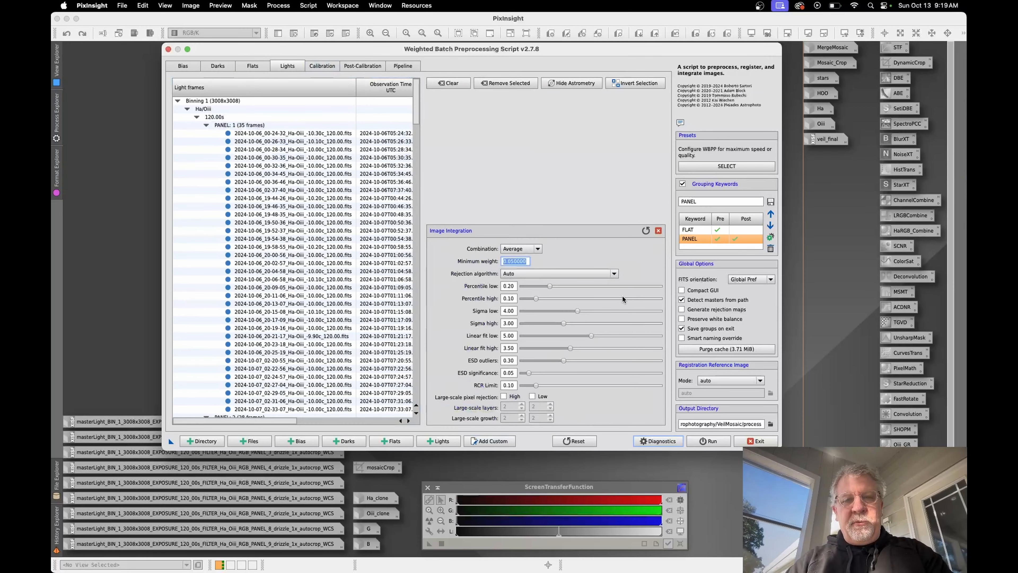
pyautogui.click(658, 231)
pyautogui.click(562, 323)
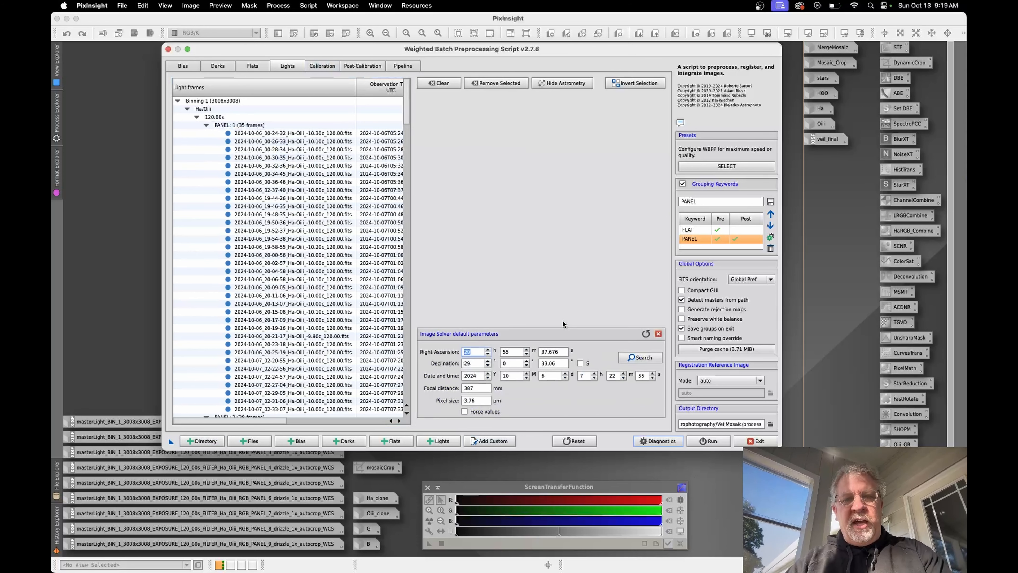
pyautogui.click(328, 134)
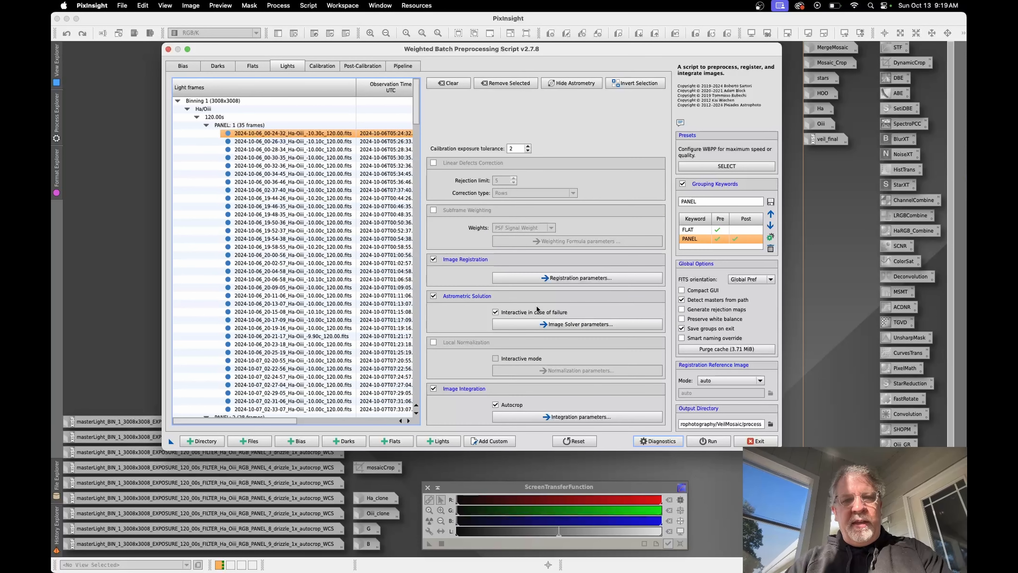
pyautogui.click(587, 278)
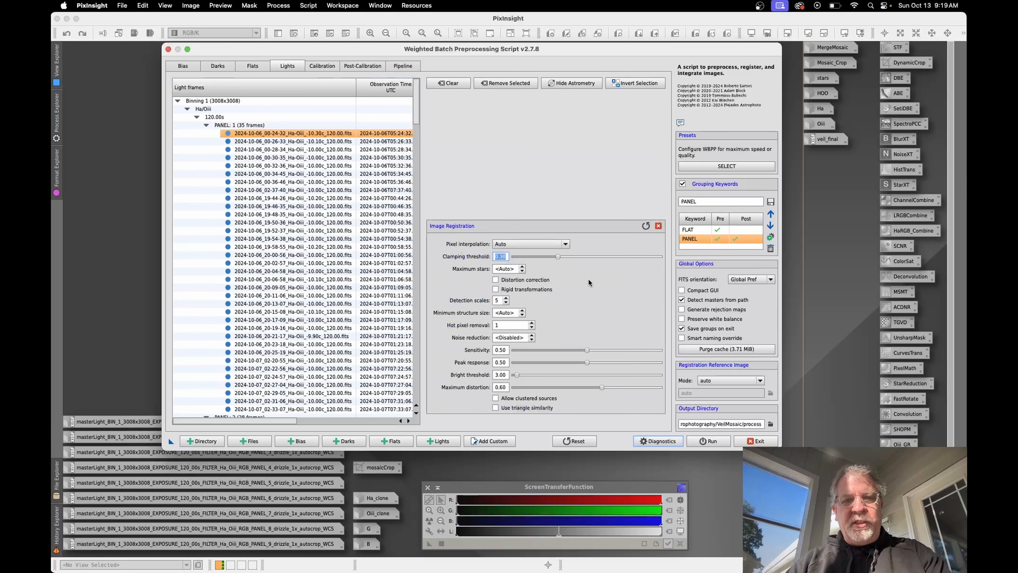
pyautogui.click(658, 226)
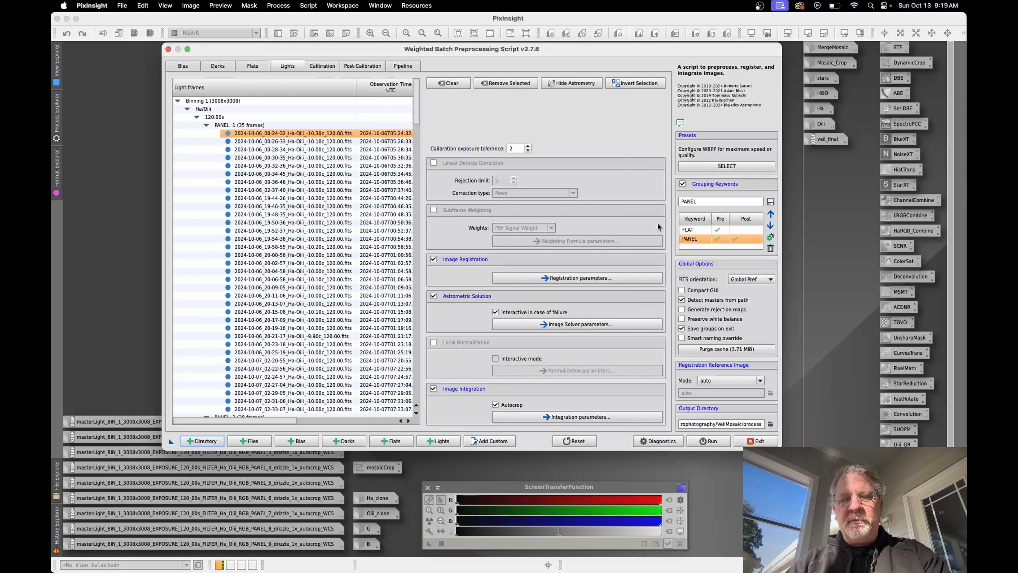
# Step: Review the calibration settings of the second light group and the first master flat, plus the post-calibration settings of panel 1
pyautogui.click(322, 66)
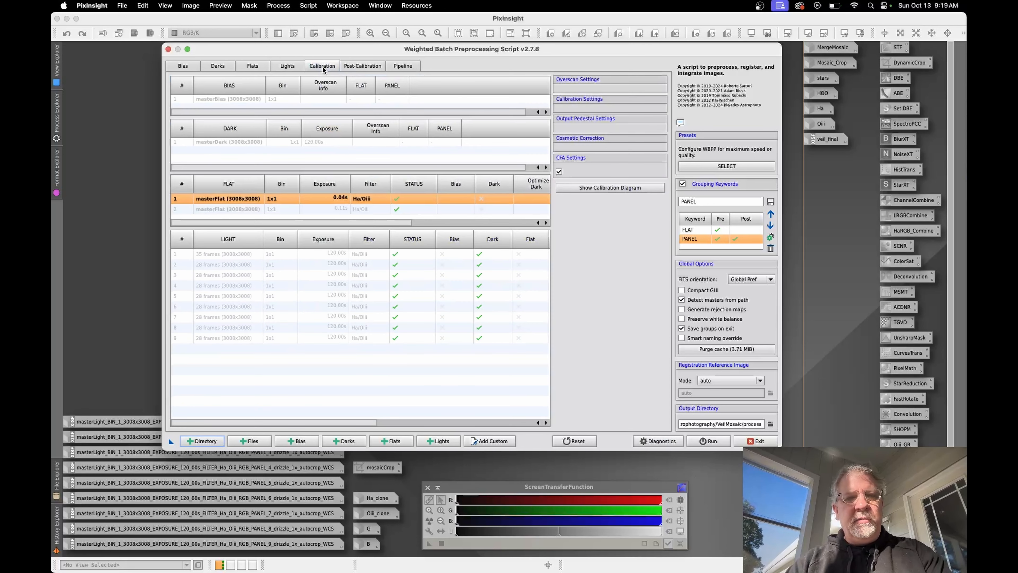
pyautogui.click(366, 263)
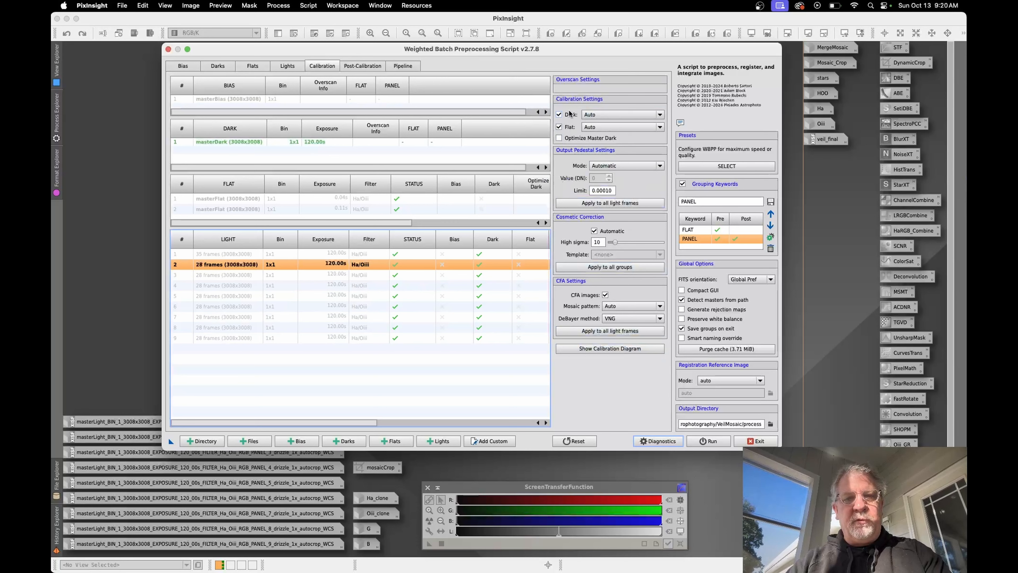
pyautogui.click(342, 199)
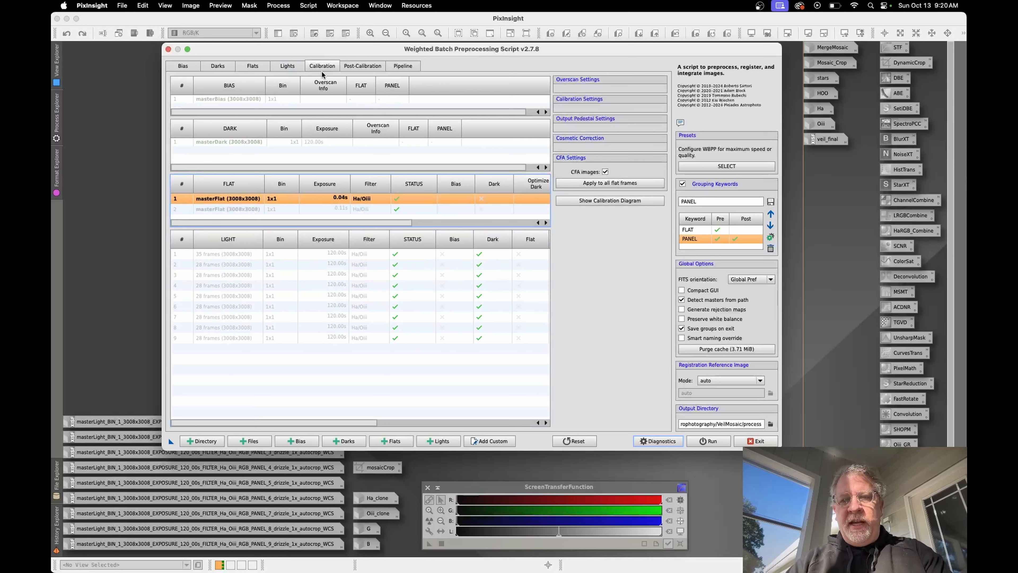
pyautogui.click(368, 65)
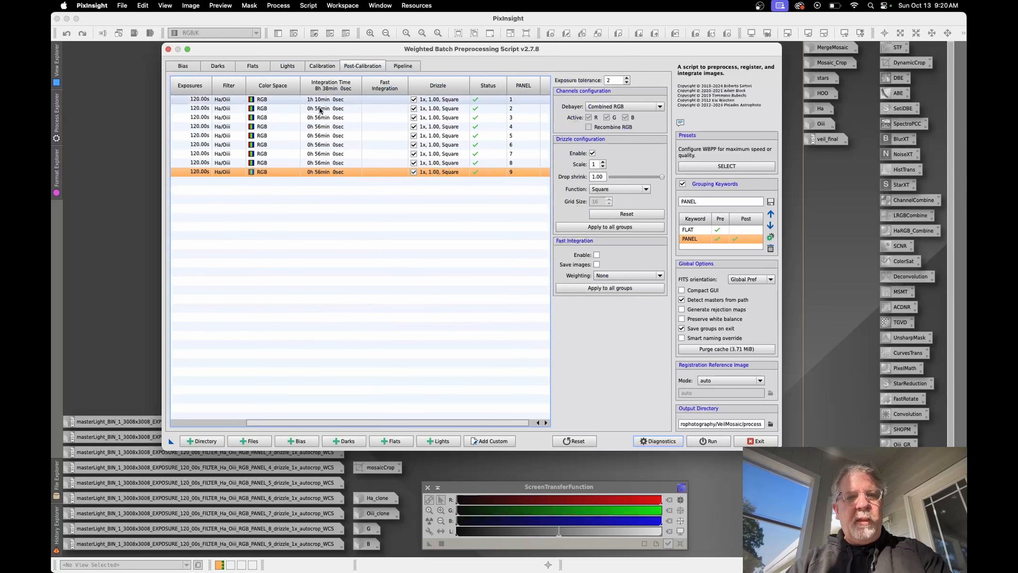
pyautogui.click(332, 102)
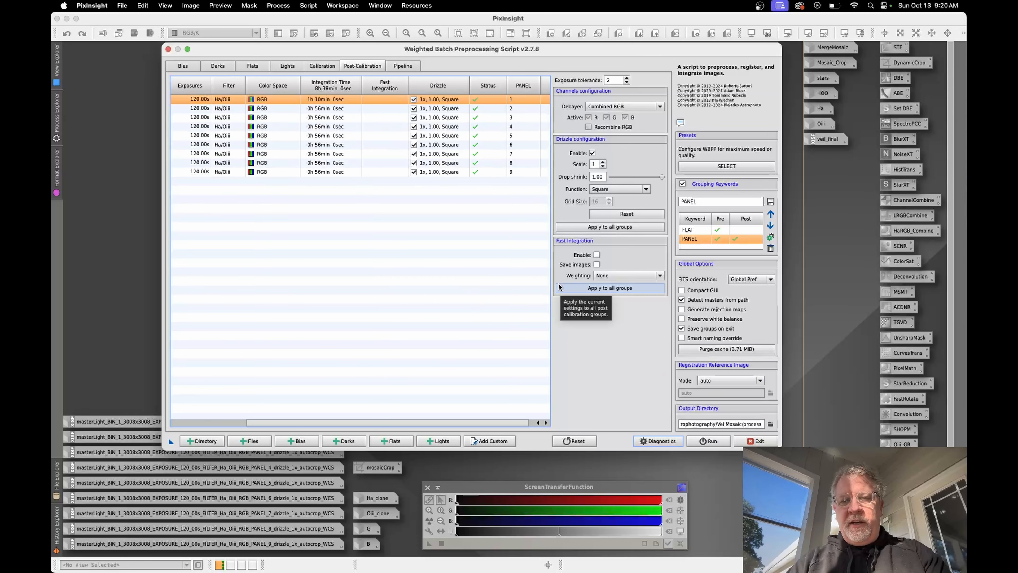
# Step: Exit the preprocessing script, switch to Finder, open VeilMosaic's process/master folder, and widen the window to show full file names
pyautogui.click(761, 441)
pyautogui.click(311, 561)
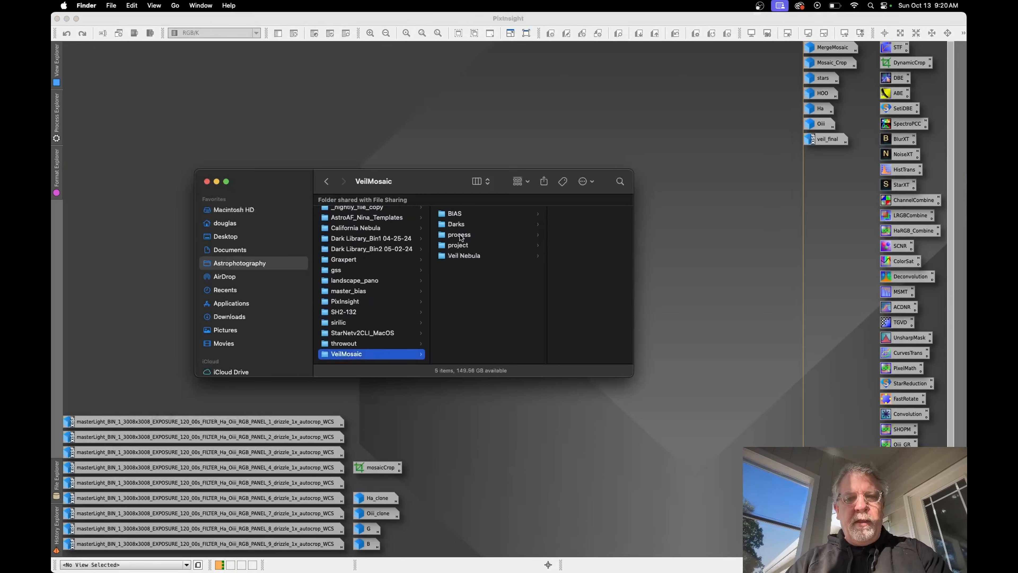
pyautogui.click(459, 236)
pyautogui.click(543, 244)
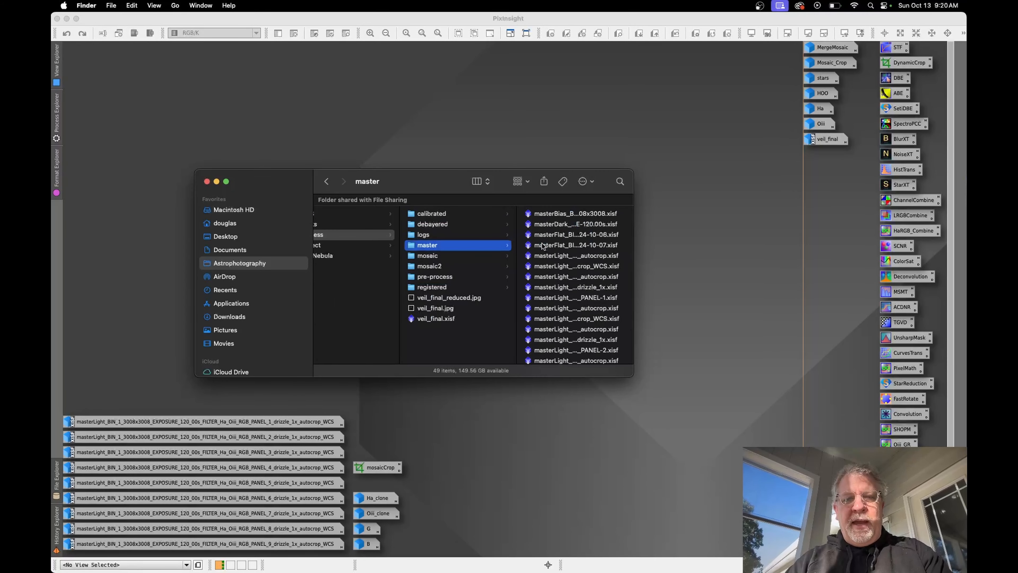
pyautogui.moveTo(634, 240); pyautogui.dragTo(957, 215)
# Step: Examine the PANEL-1 drizzle_1x_autocrop_WCS and drizzle_1x_autocrop master lights and look through the other panels' master files
pyautogui.click(863, 237)
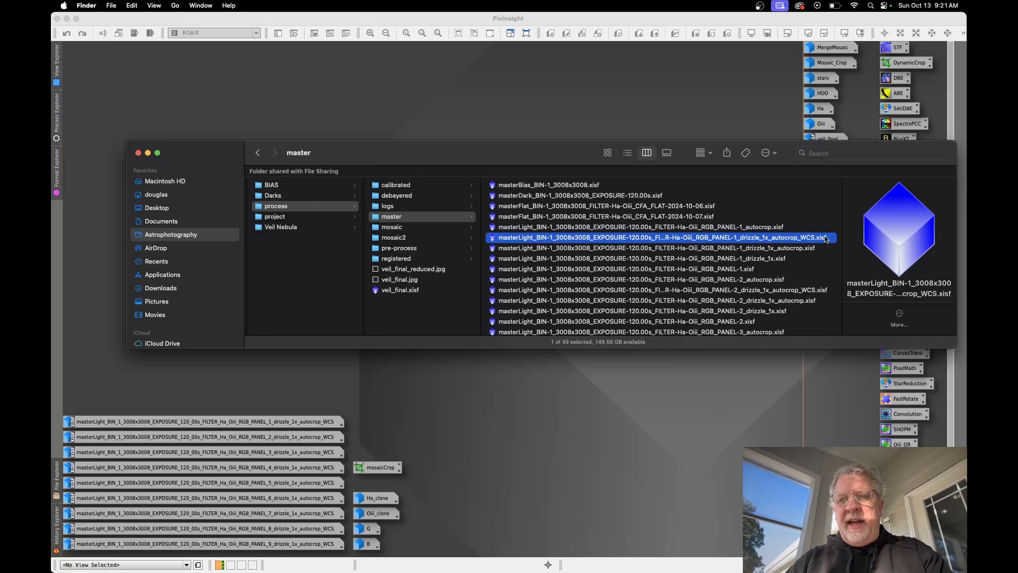
pyautogui.click(759, 249)
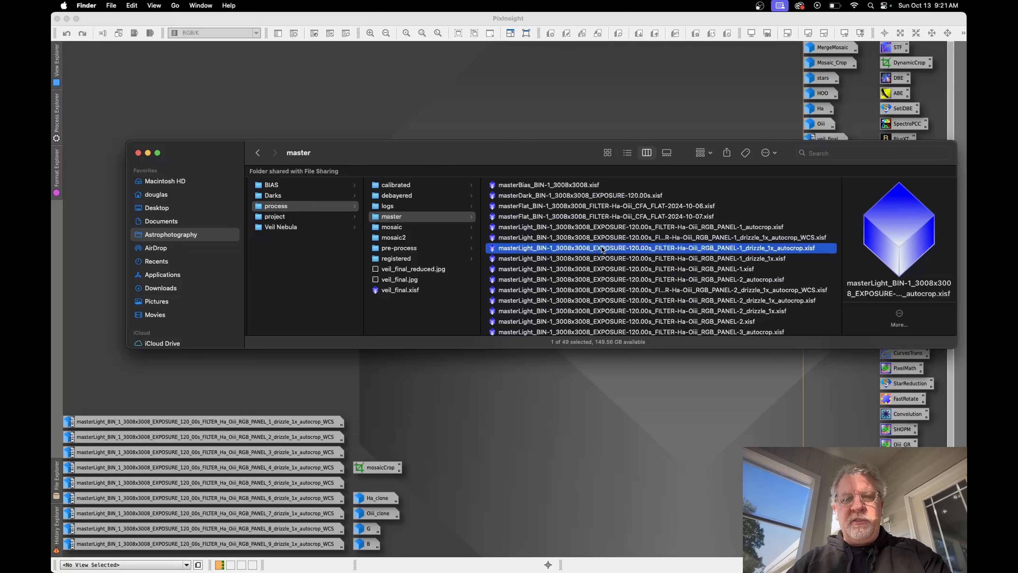
pyautogui.scroll(-4, 602, 249)
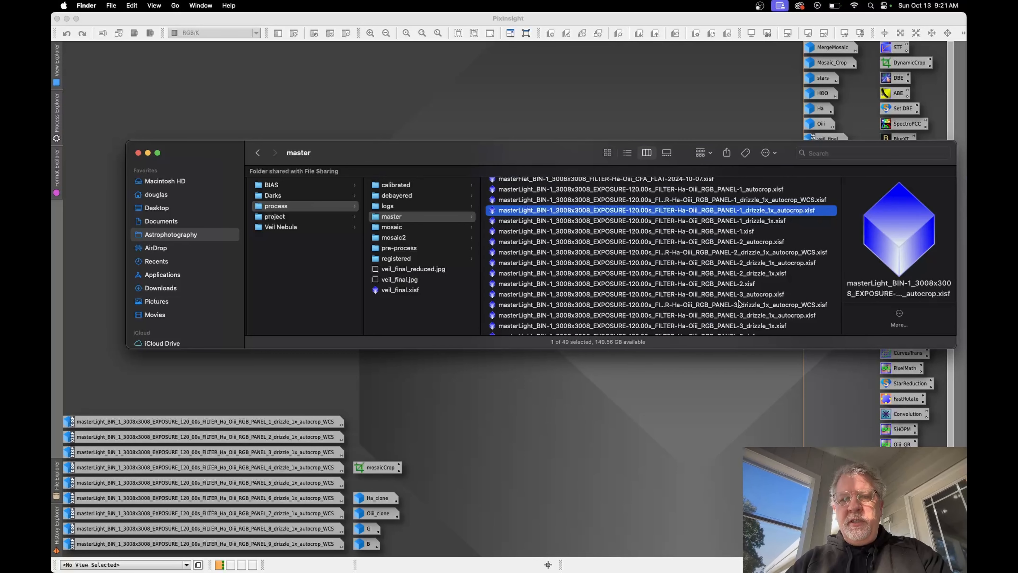
# Step: Switch back to PixInsight and view the PANEL_1 and PANEL_2 drizzle autocrop WCS master lights, minimizing each one again
pyautogui.click(695, 402)
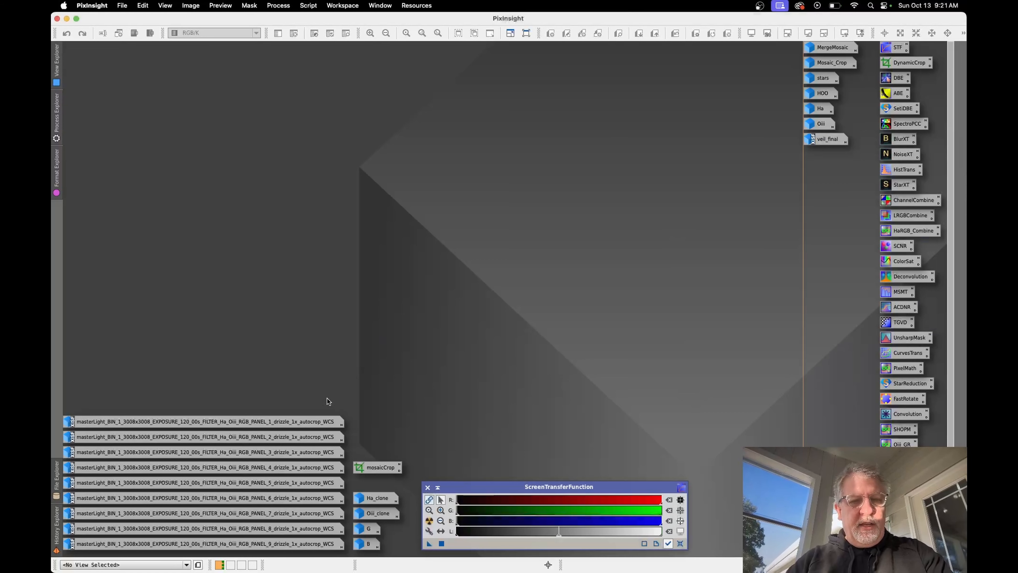
pyautogui.doubleClick(230, 421)
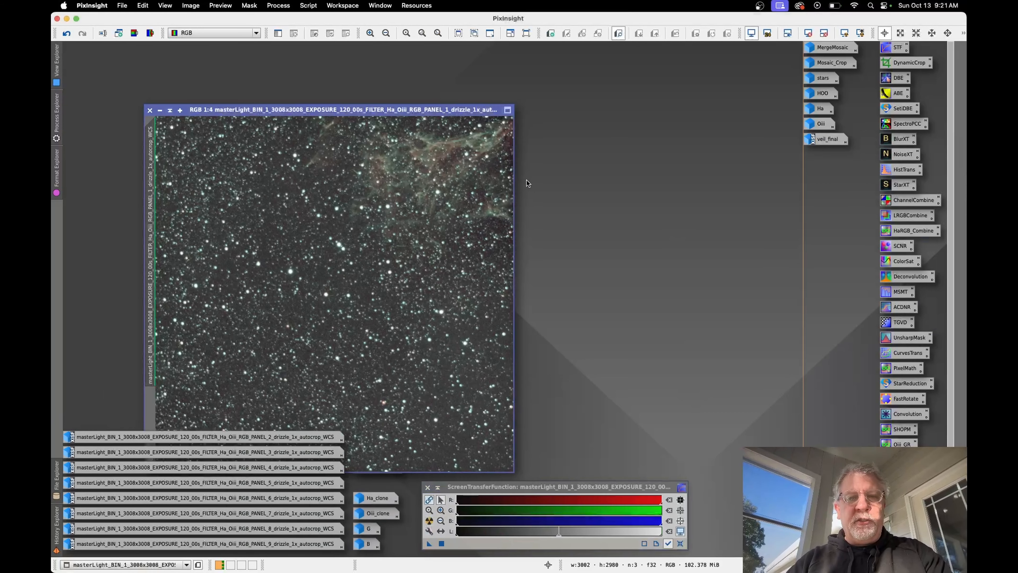
pyautogui.click(160, 111)
pyautogui.doubleClick(168, 438)
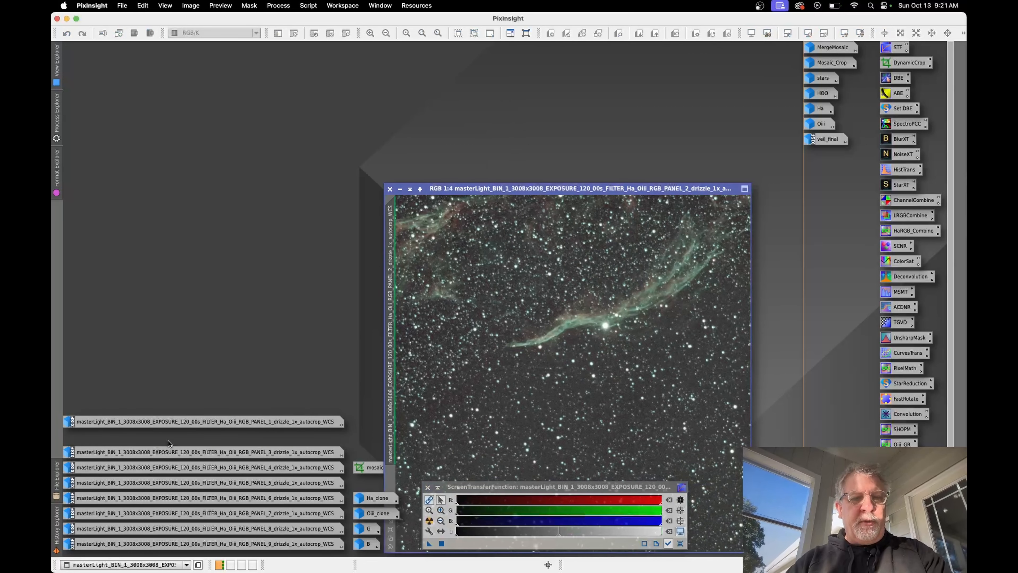
pyautogui.click(410, 190)
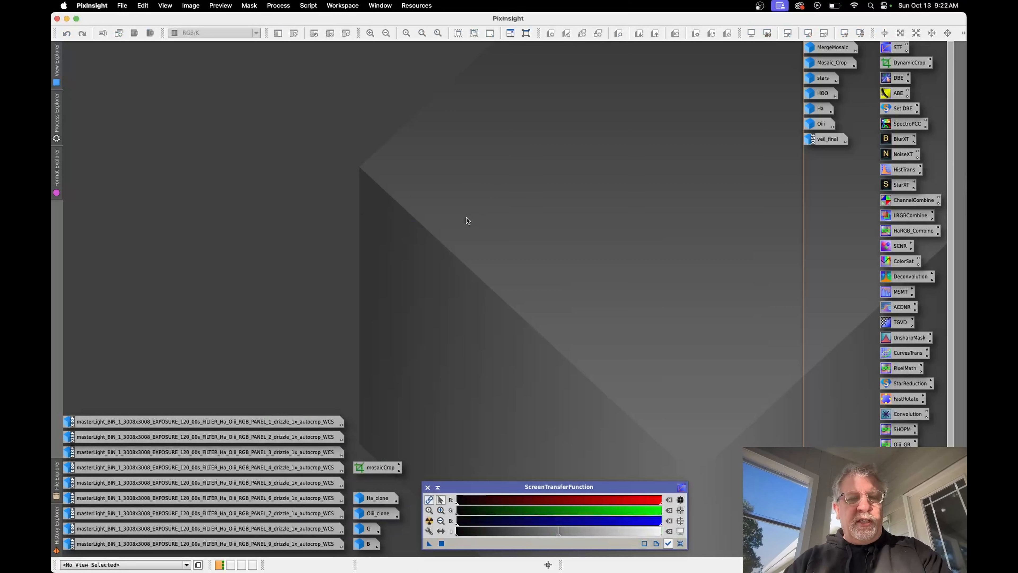
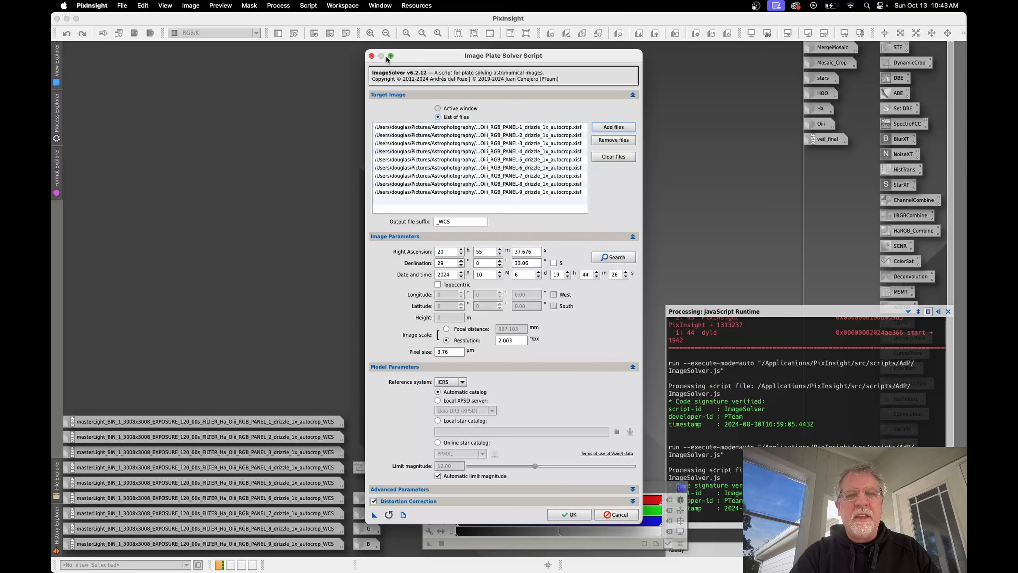
# Step: Close the Image Plate Solver script, search the available processes for "mosai" and open the MosaicByCoordinates script
pyautogui.click(371, 57)
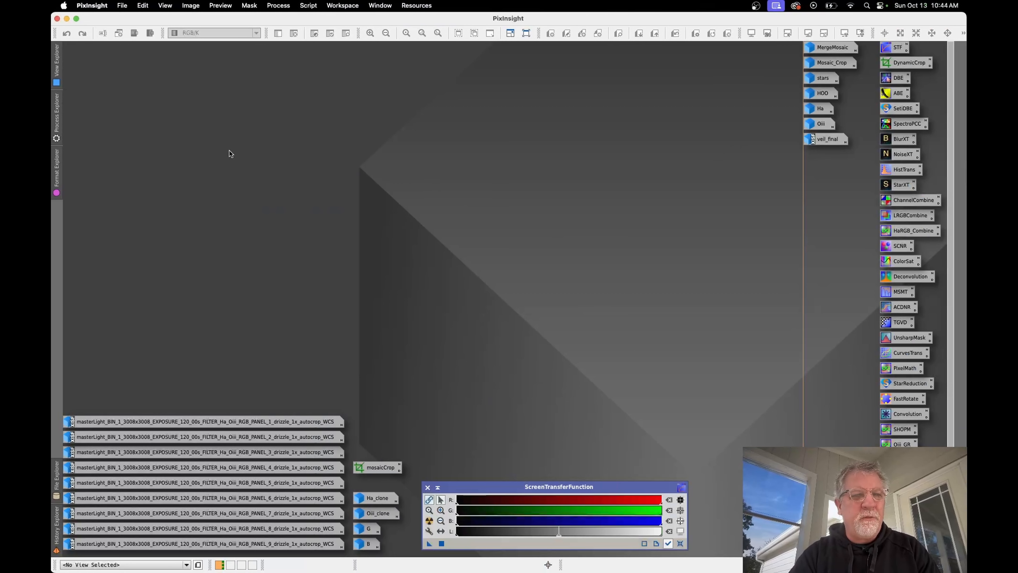
pyautogui.click(57, 128)
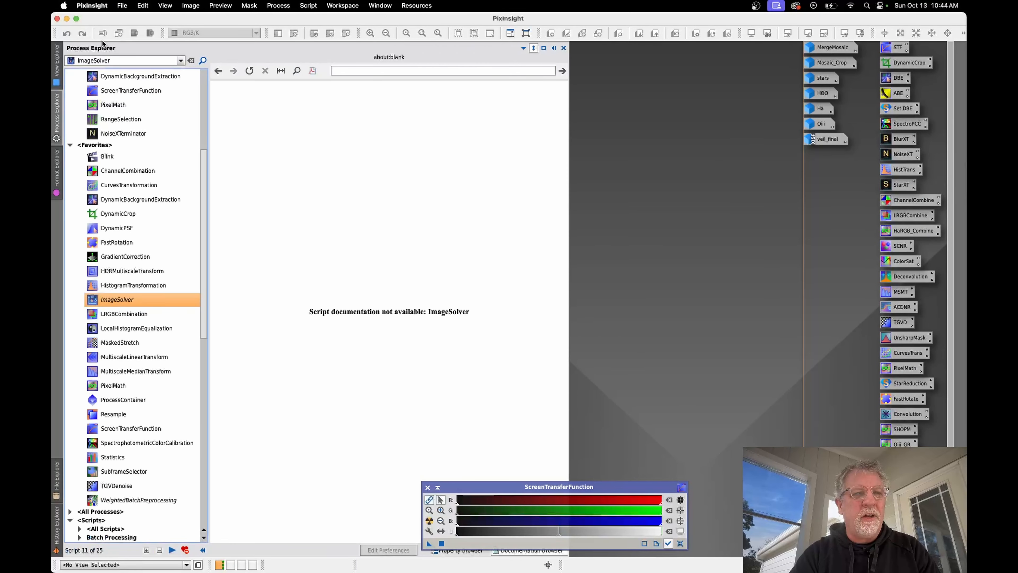
pyautogui.click(116, 60)
pyautogui.write('mosai')
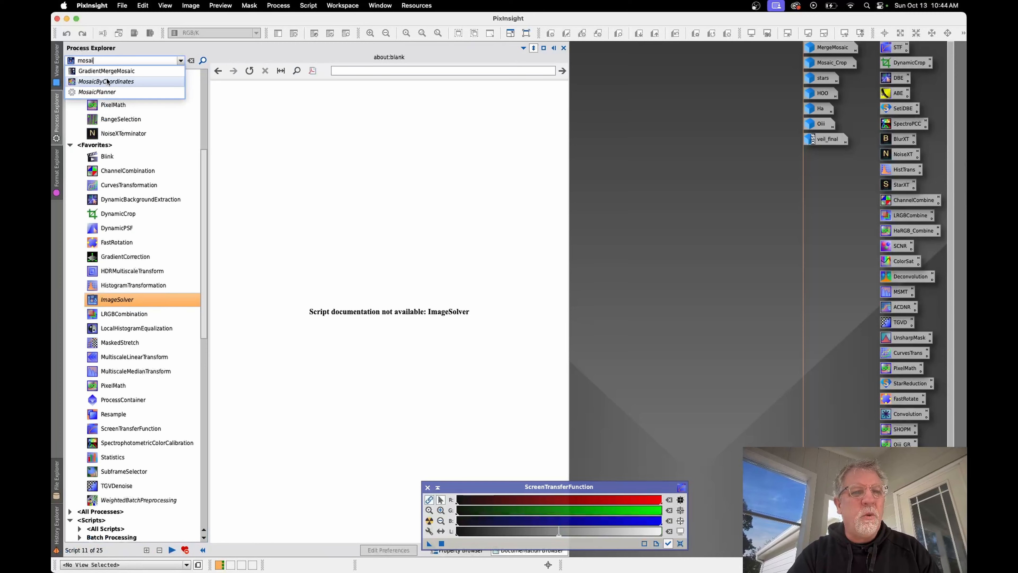
pyautogui.click(108, 81)
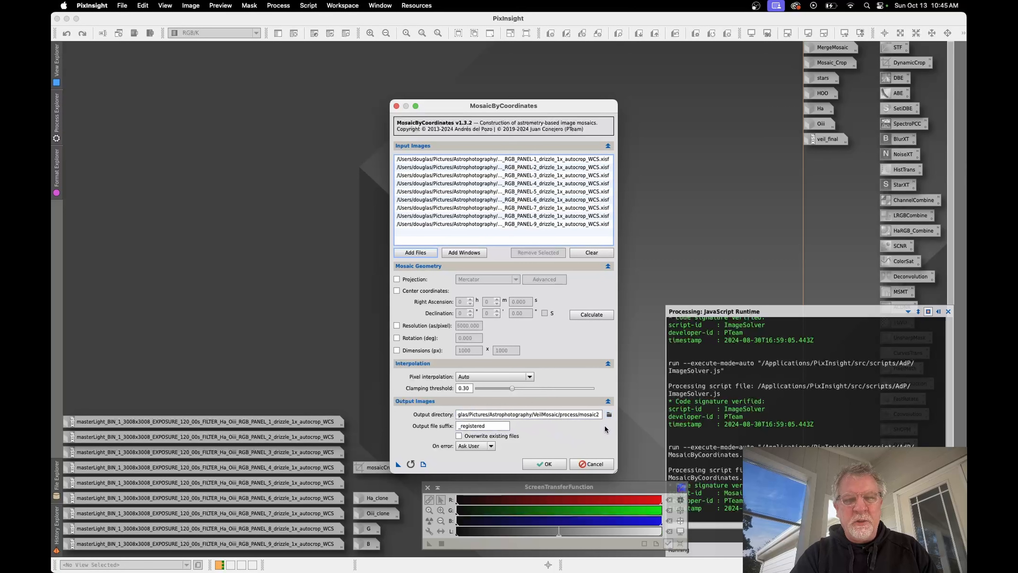
# Step: Review the MosaicByCoordinates output directory and _registered file suffix for the nine WCS panels and dismiss the dialog
pyautogui.doubleClick(486, 426)
pyautogui.click(496, 426)
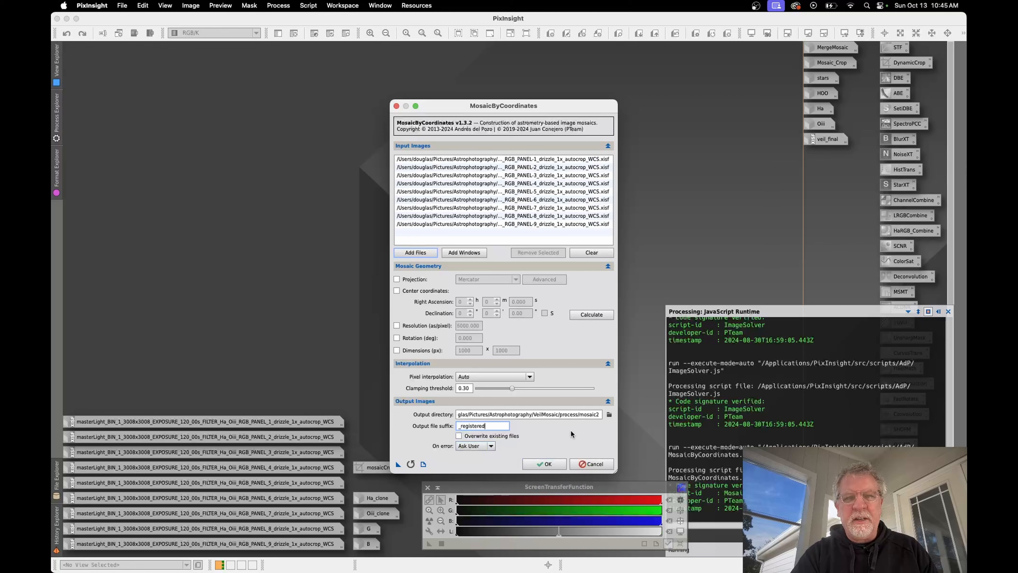
pyautogui.click(545, 463)
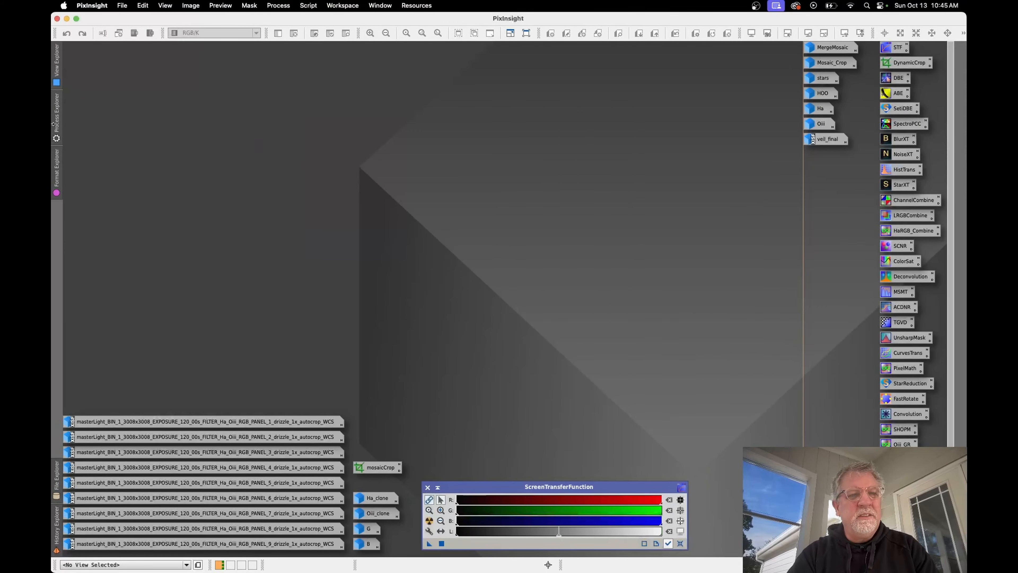
# Step: Search the available processes for the mosaic tools again and open GradientMergeMosaic
pyautogui.click(59, 130)
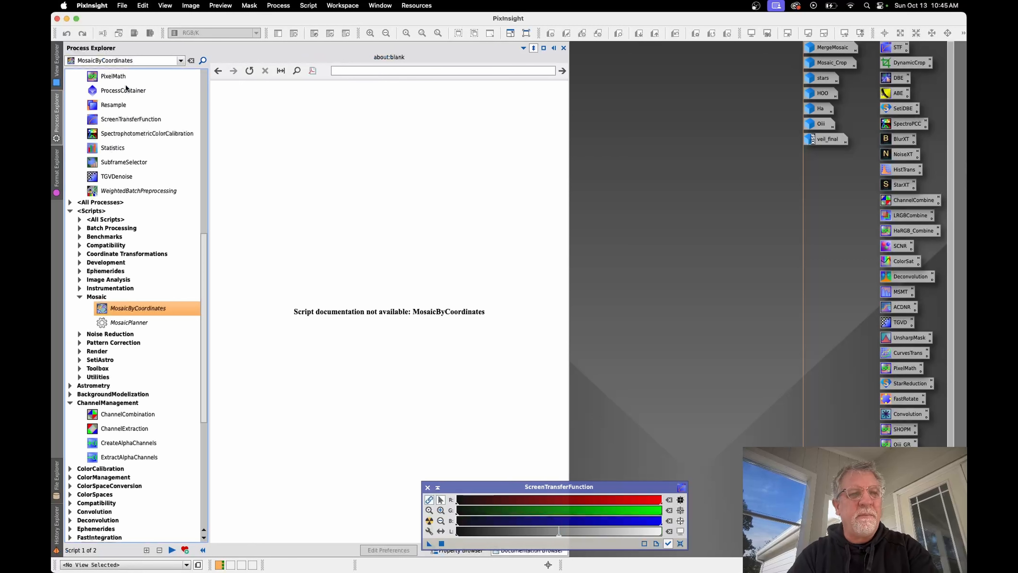
pyautogui.moveTo(139, 62); pyautogui.dragTo(101, 59)
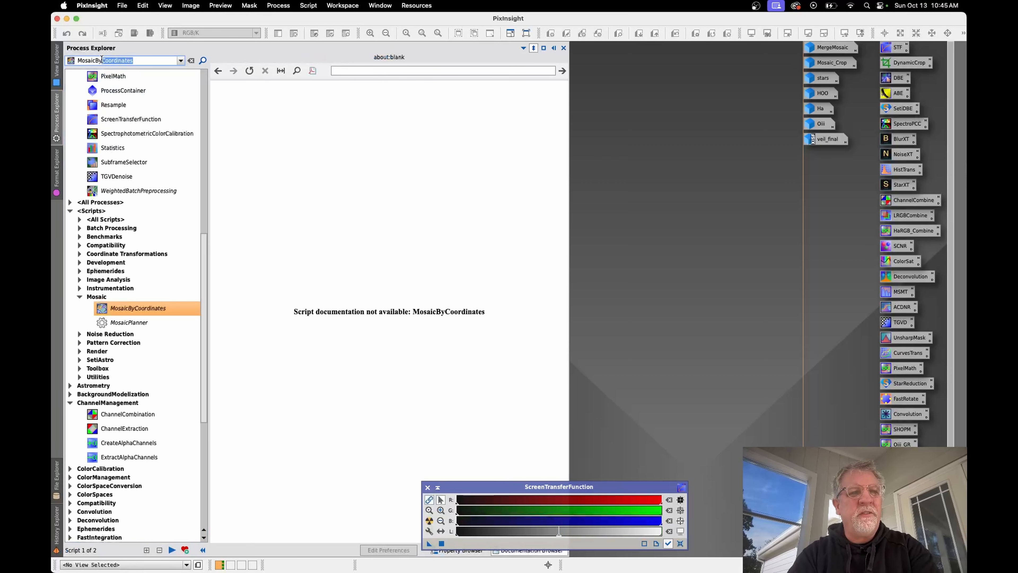
pyautogui.press('BackSpace')
pyautogui.press('BackSpace')
pyautogui.press('BackSpace')
pyautogui.click(110, 72)
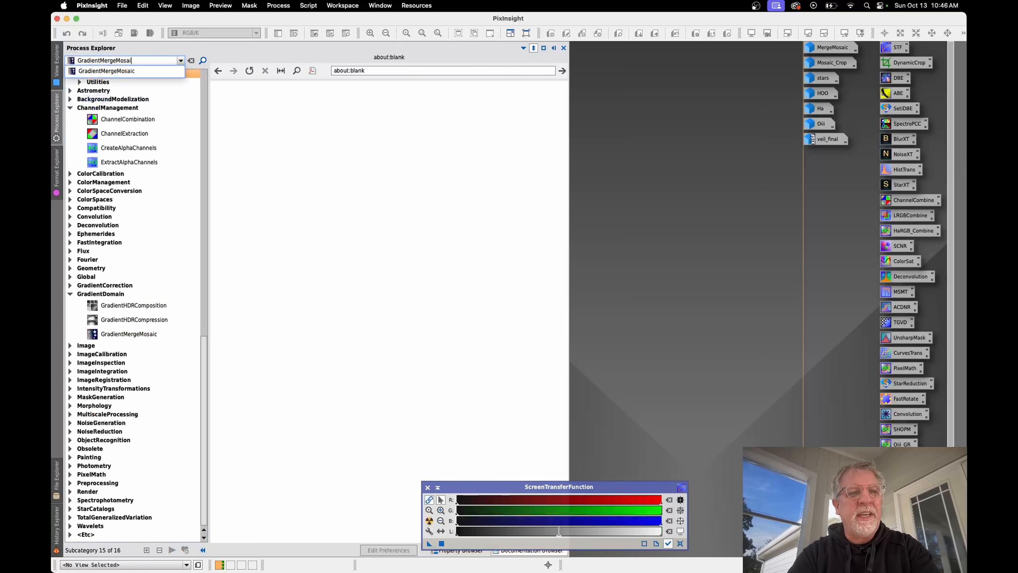
pyautogui.press('Return')
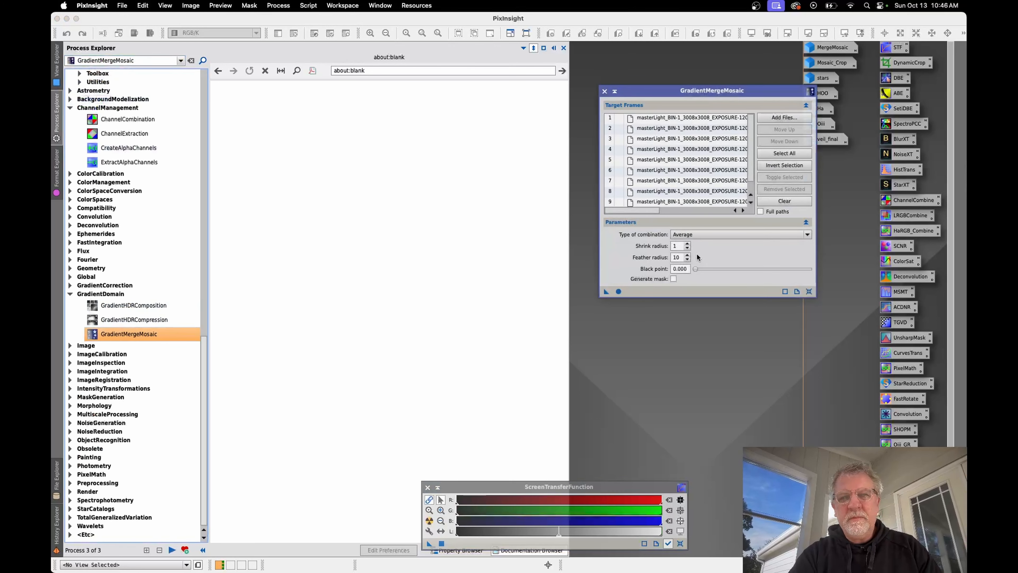
# Step: Examine the registered panel files and combination parameters in GradientMergeMosaic, moving its window clear, and close the process
pyautogui.click(697, 254)
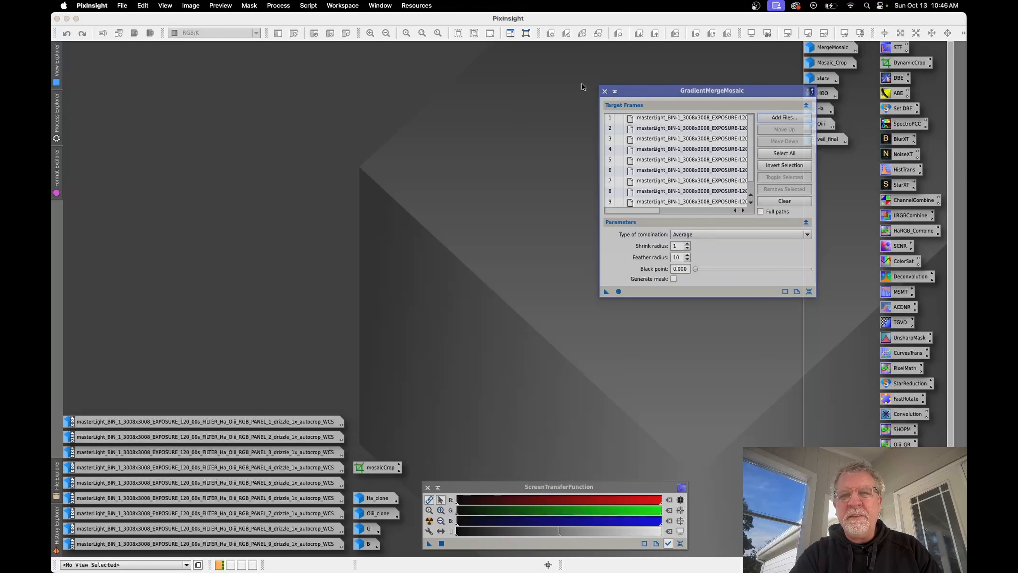
pyautogui.moveTo(651, 89); pyautogui.dragTo(582, 83)
pyautogui.hscroll(5, 649, 113)
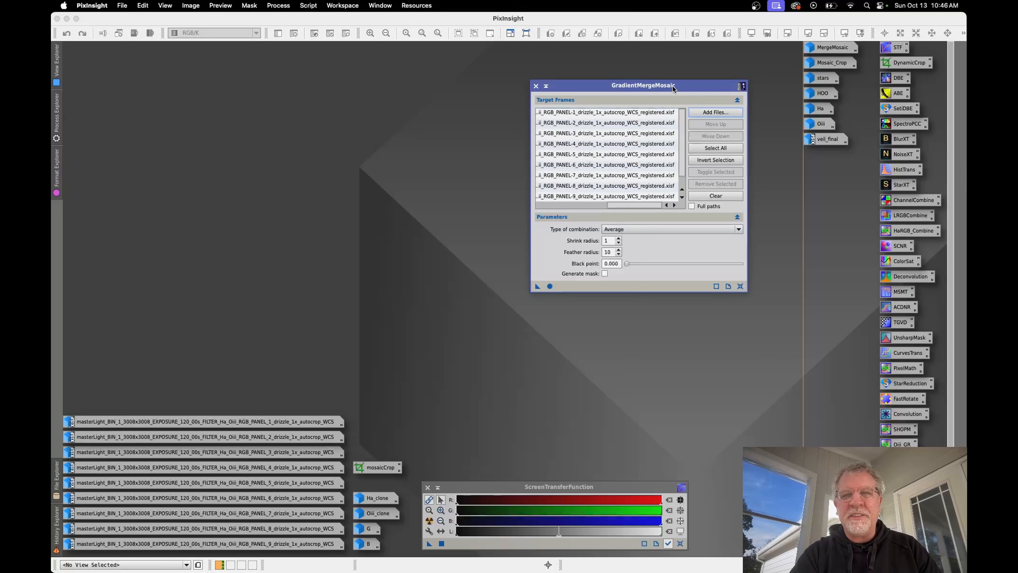
pyautogui.moveTo(674, 86); pyautogui.dragTo(621, 74)
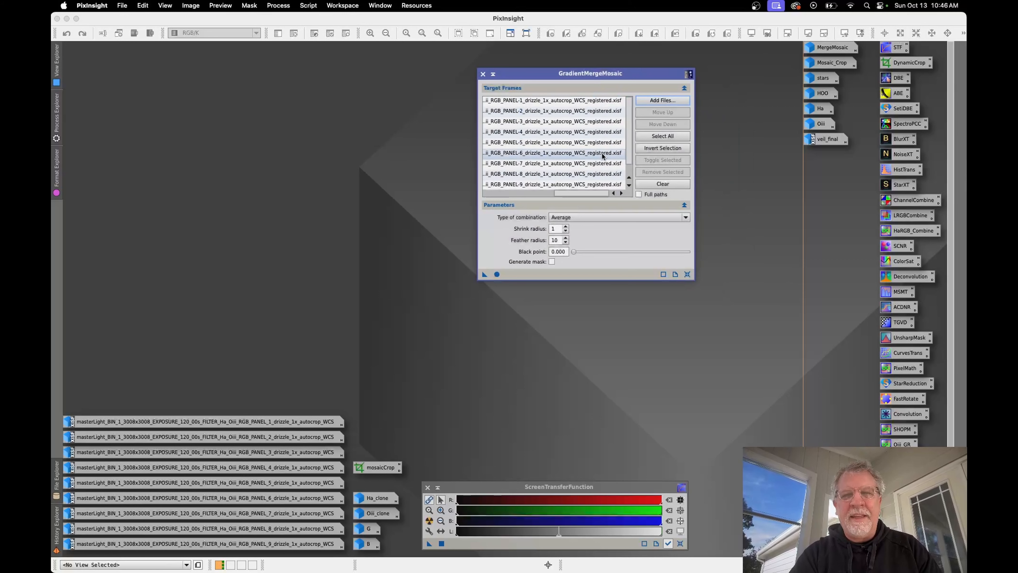
pyautogui.scroll(-1, 628, 140)
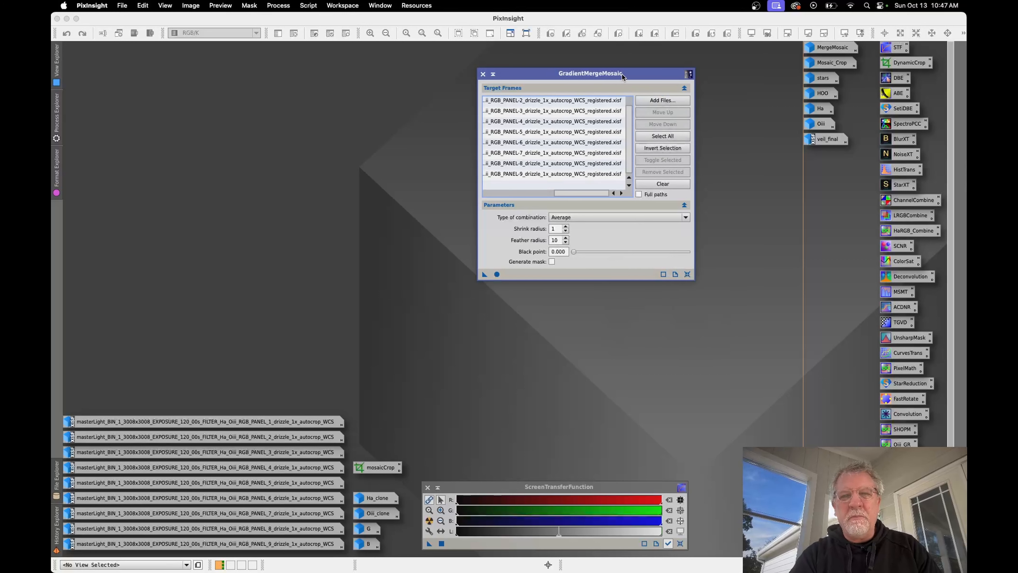
pyautogui.click(483, 73)
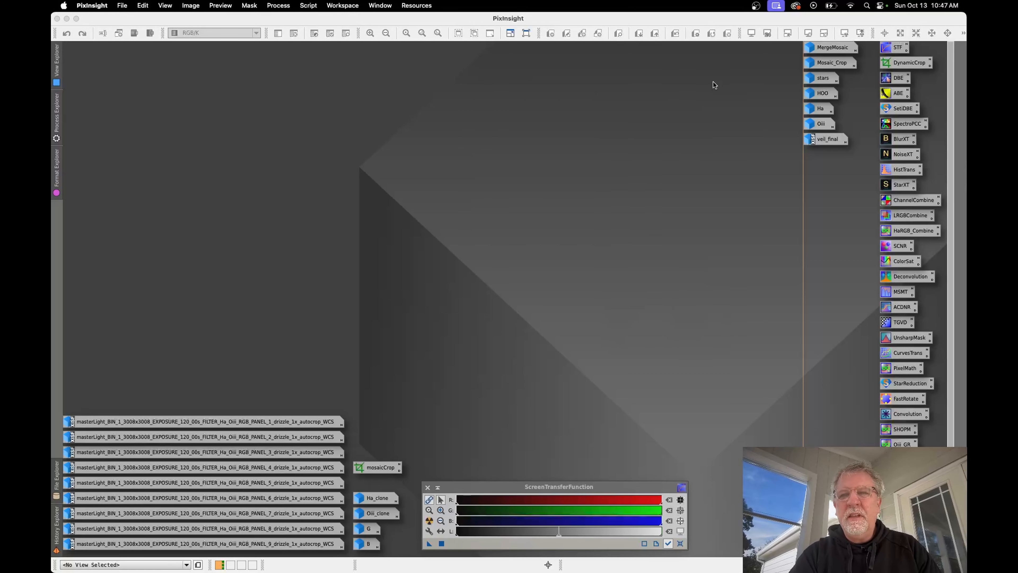
# Step: Open the minimized MergeMosaic image and the PANEL_1 master light, and place the panel's window over the mosaic
pyautogui.click(824, 48)
pyautogui.press('Delete')
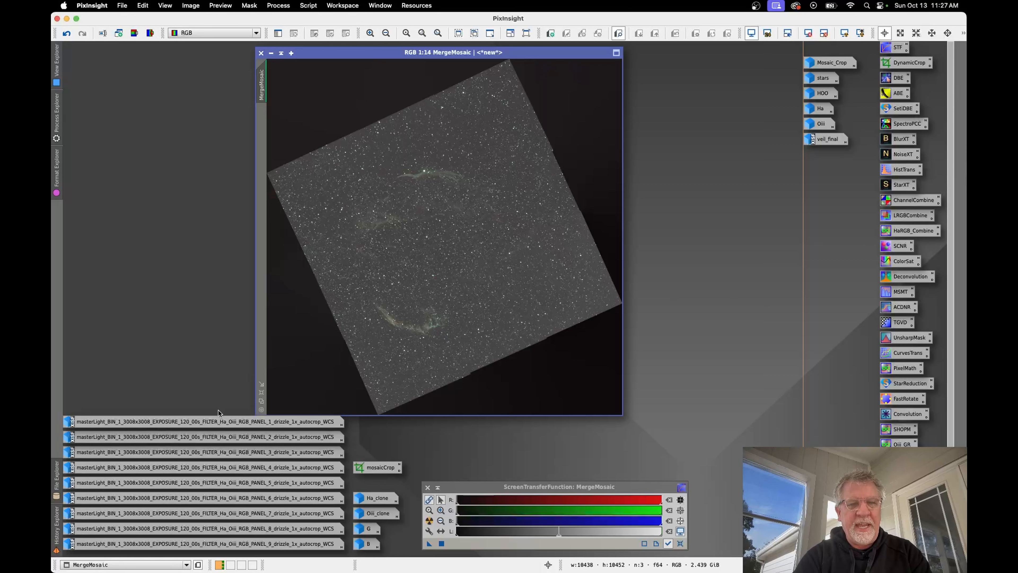
pyautogui.moveTo(209, 428)
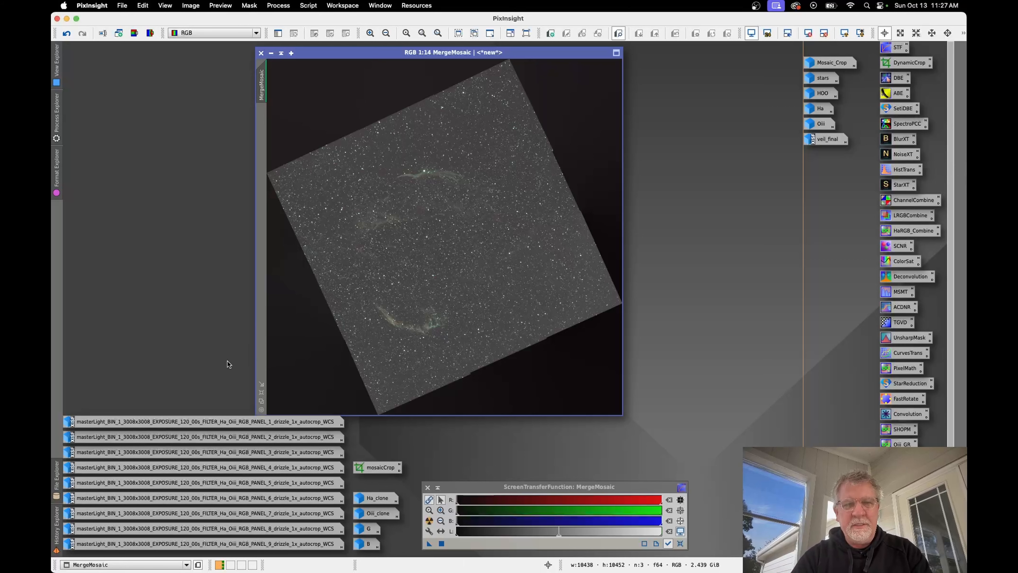
pyautogui.doubleClick(227, 421)
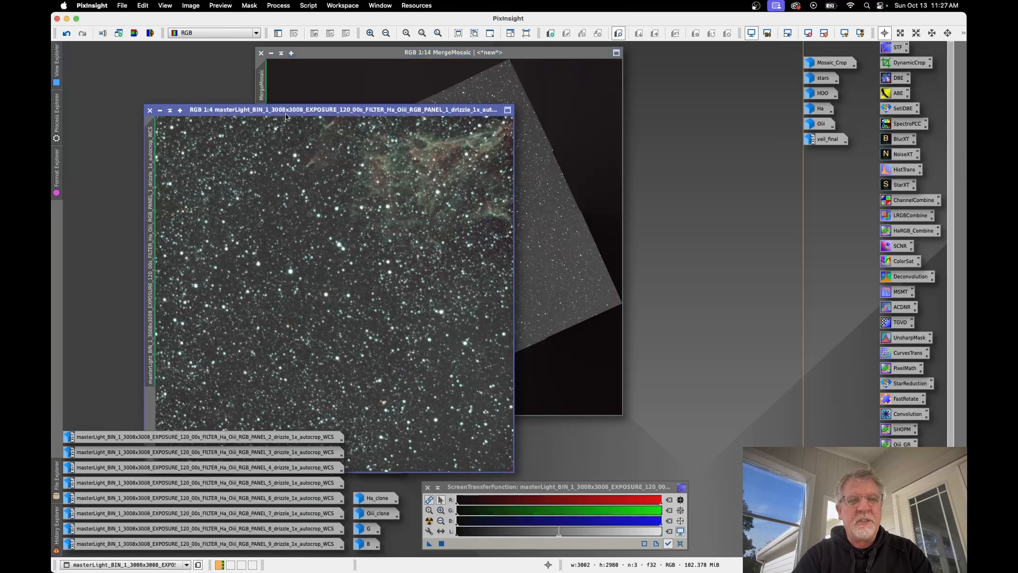
pyautogui.moveTo(284, 109); pyautogui.dragTo(364, 55)
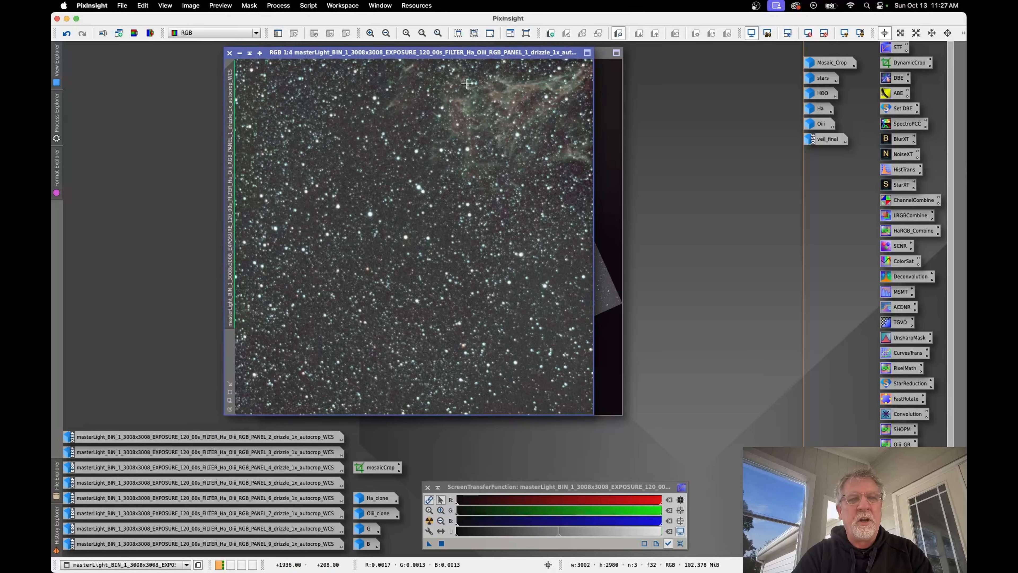
# Step: Undo DynamicBackgroundExtraction on the PANEL_1 master light to compare its background, and restore the fully processed version
pyautogui.click(195, 7)
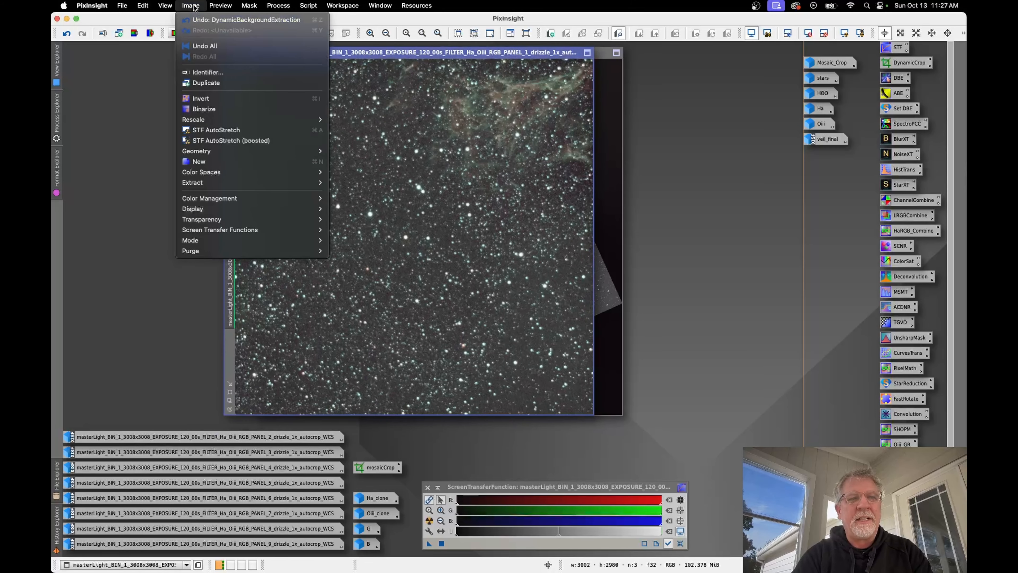
pyautogui.click(213, 20)
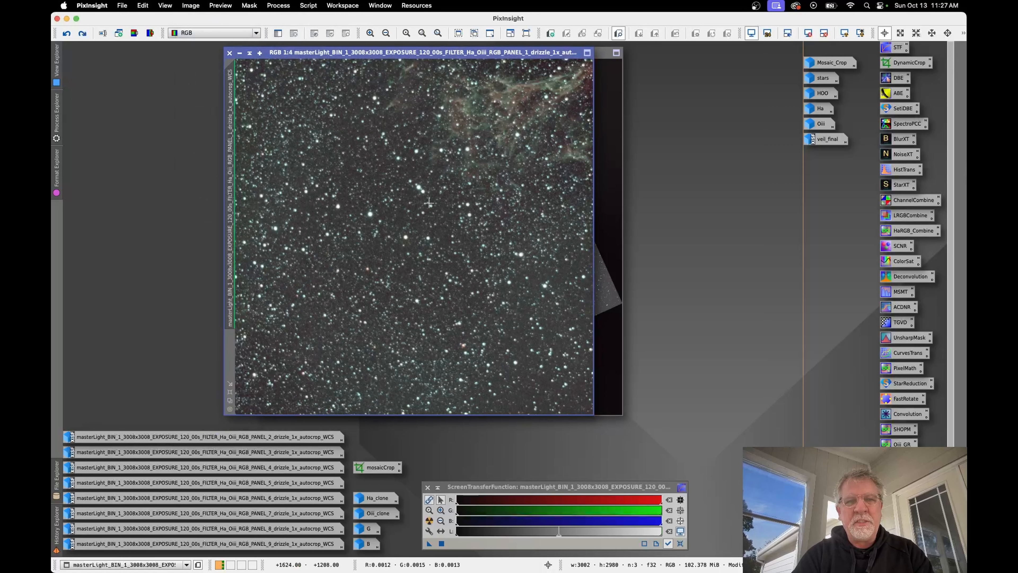
pyautogui.click(190, 5)
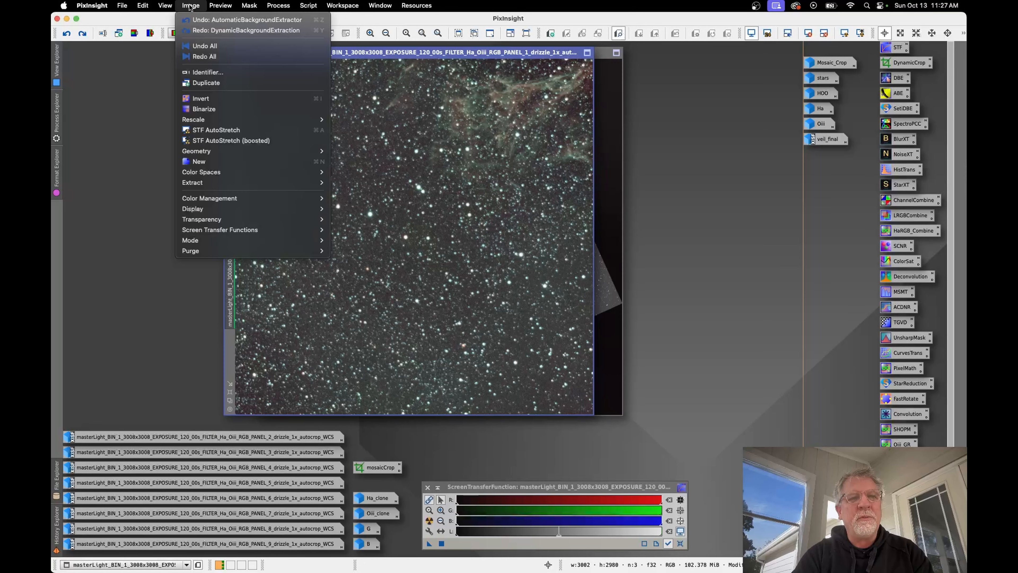
pyautogui.click(204, 46)
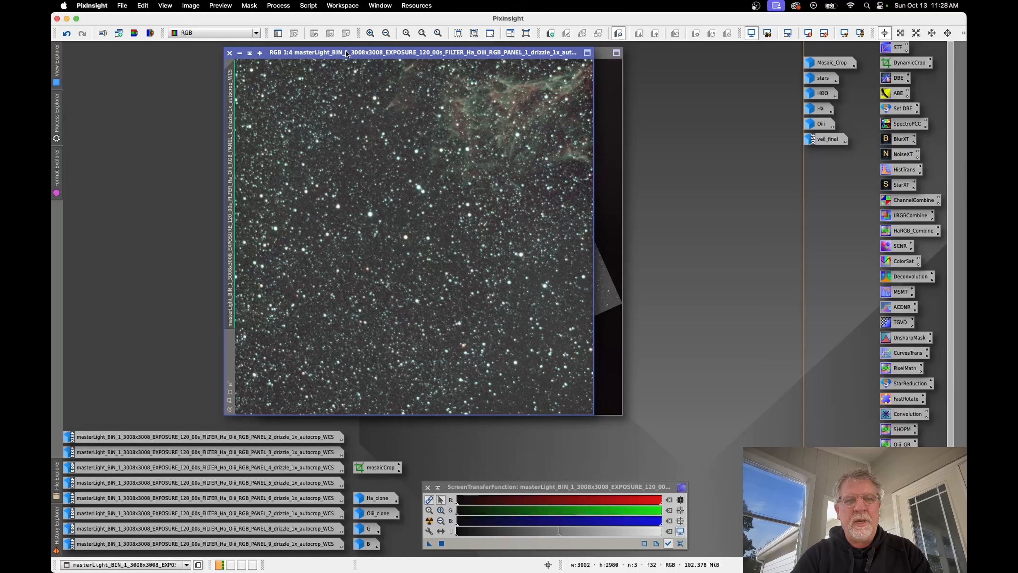
# Step: Move the PANEL_1 window aside to view it next to MergeMosaic, and minimize the panel again
pyautogui.moveTo(340, 54); pyautogui.dragTo(179, 60)
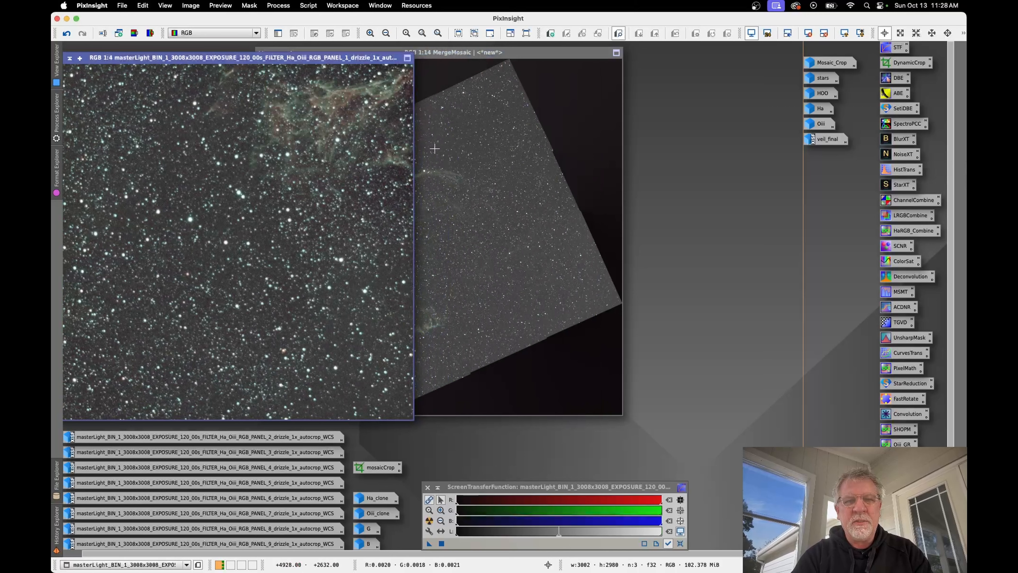
pyautogui.moveTo(231, 57); pyautogui.dragTo(295, 55)
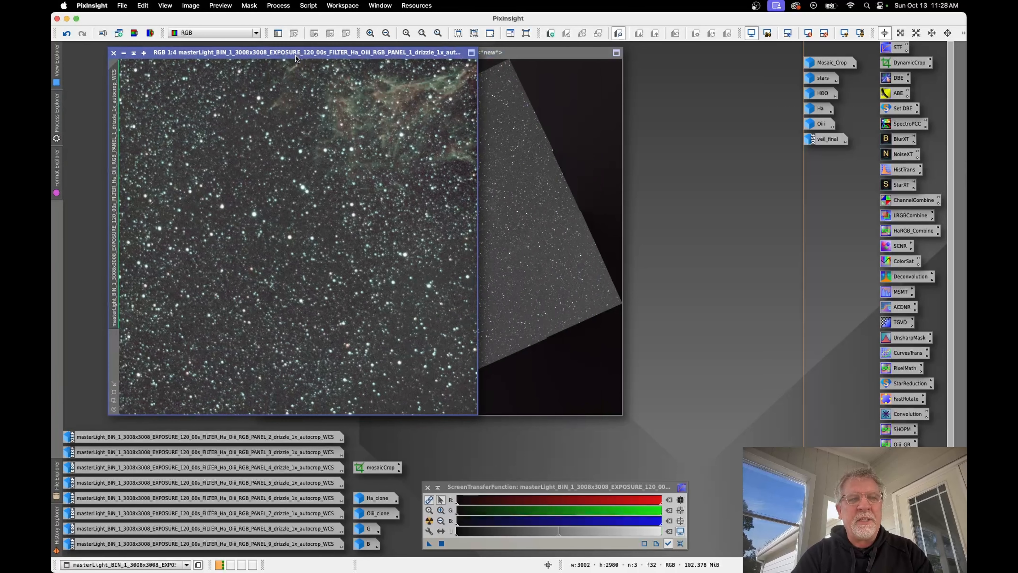
pyautogui.click(127, 55)
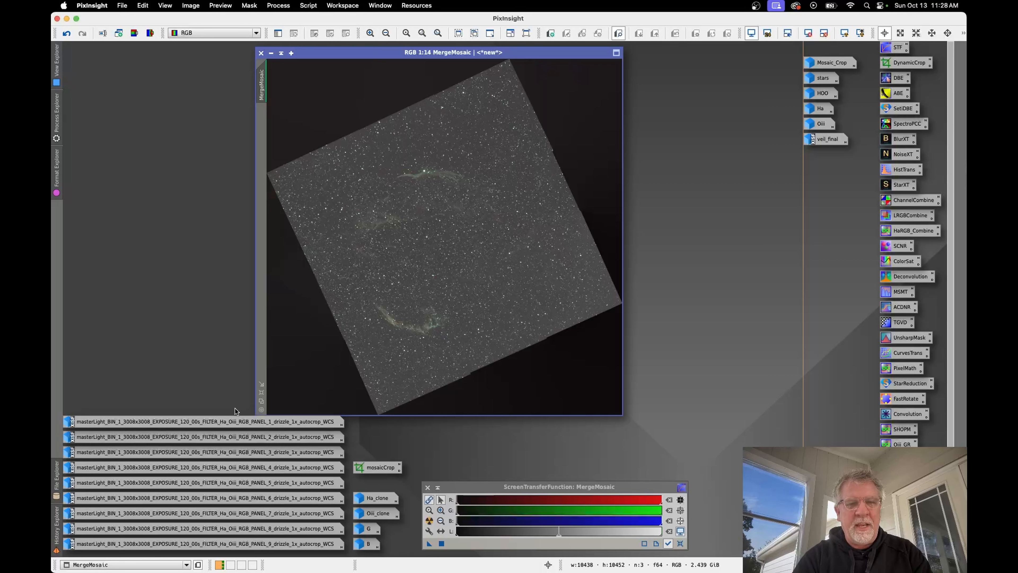
# Step: Open the saved mosaicCrop DynamicCrop on MergeMosaic to review its crop frame and rotation, and cancel the crop session
pyautogui.moveTo(202, 436)
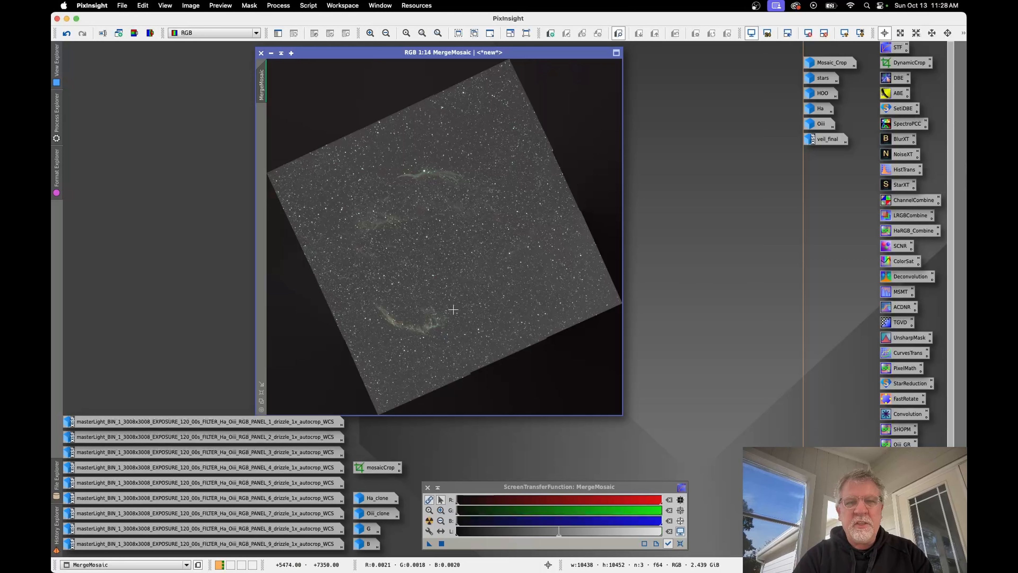
pyautogui.doubleClick(371, 469)
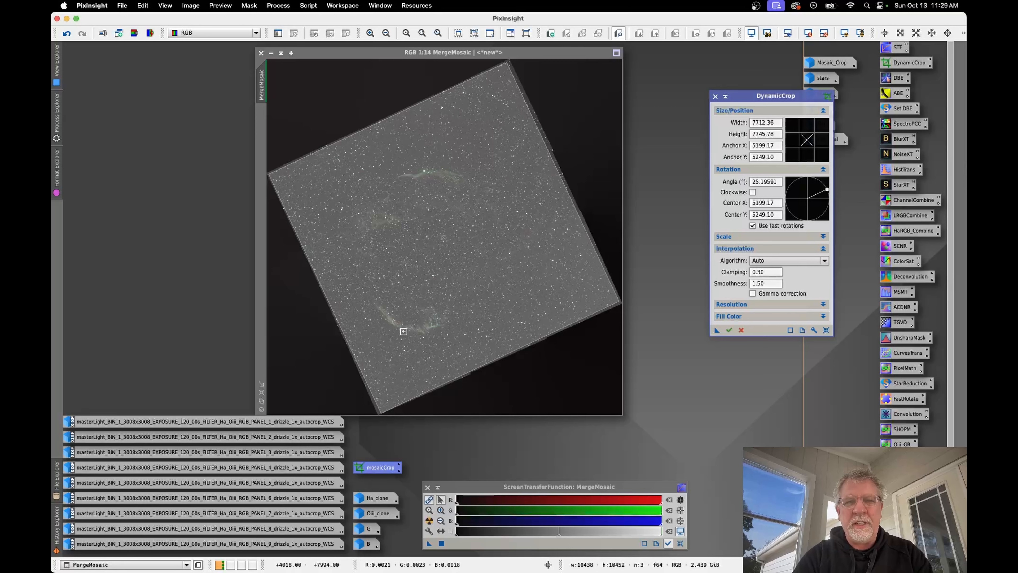
pyautogui.click(715, 97)
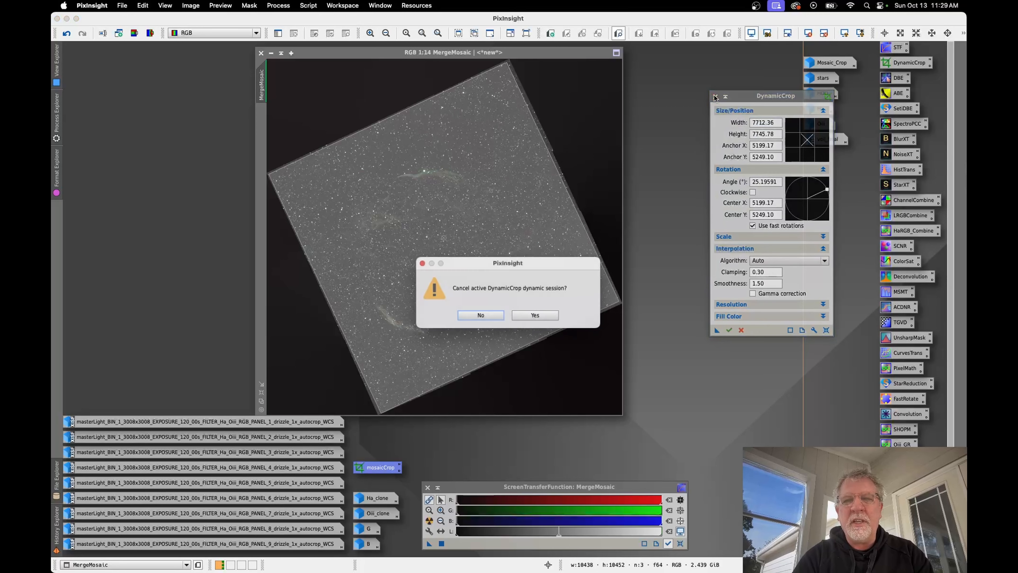
pyautogui.click(534, 314)
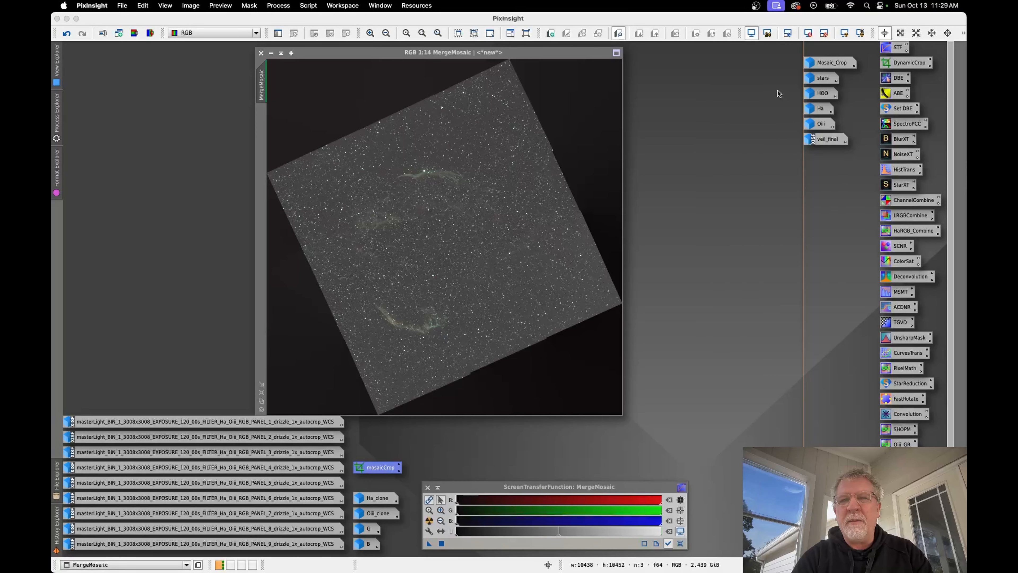
# Step: Open the cropped mosaic image and redo its identifier change to Mosaic_Crop
pyautogui.doubleClick(826, 62)
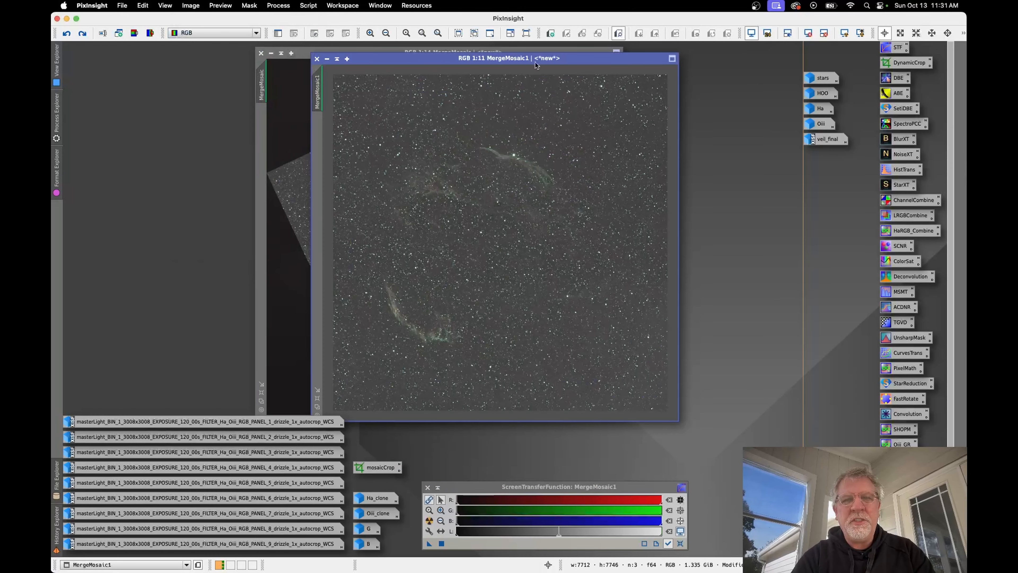
pyautogui.moveTo(514, 59)
pyautogui.mouseDown()
pyautogui.moveTo(524, 57)
pyautogui.moveTo(507, 62)
pyautogui.mouseUp()
pyautogui.click(191, 6)
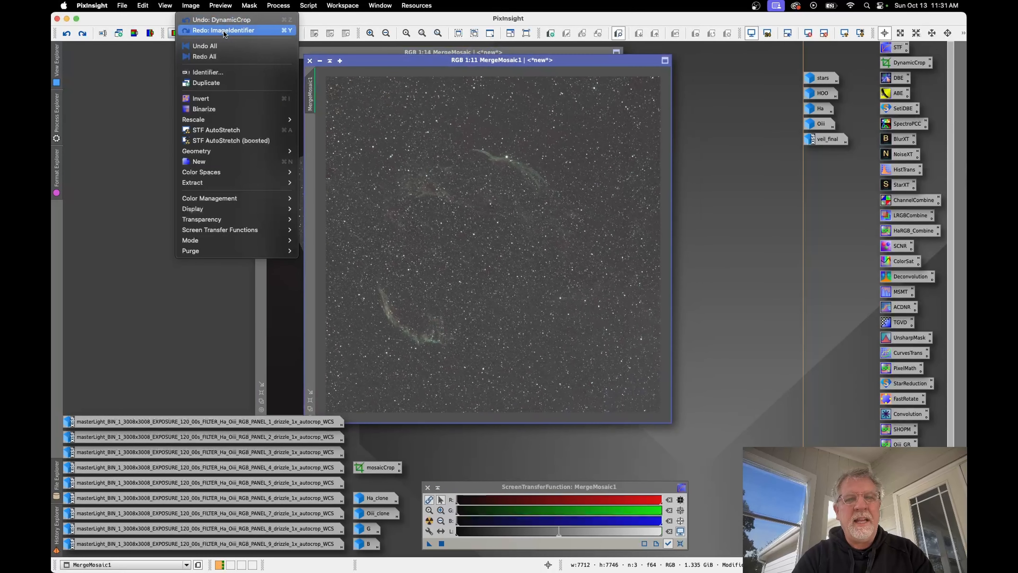
pyautogui.click(224, 30)
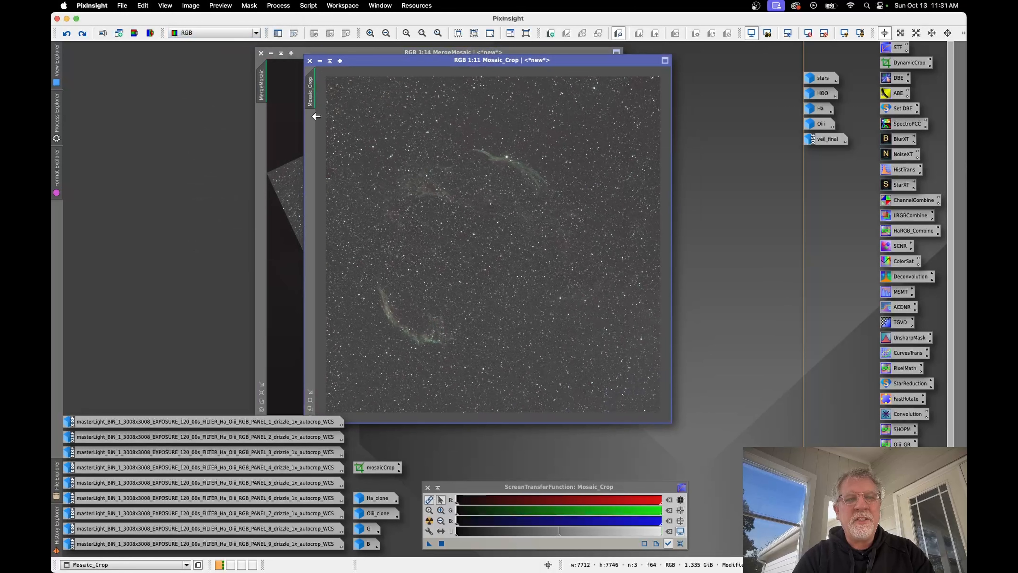
# Step: Redo BackgroundNeutralization and the operation following it in the history of the Mosaic_Crop image
pyautogui.click(191, 5)
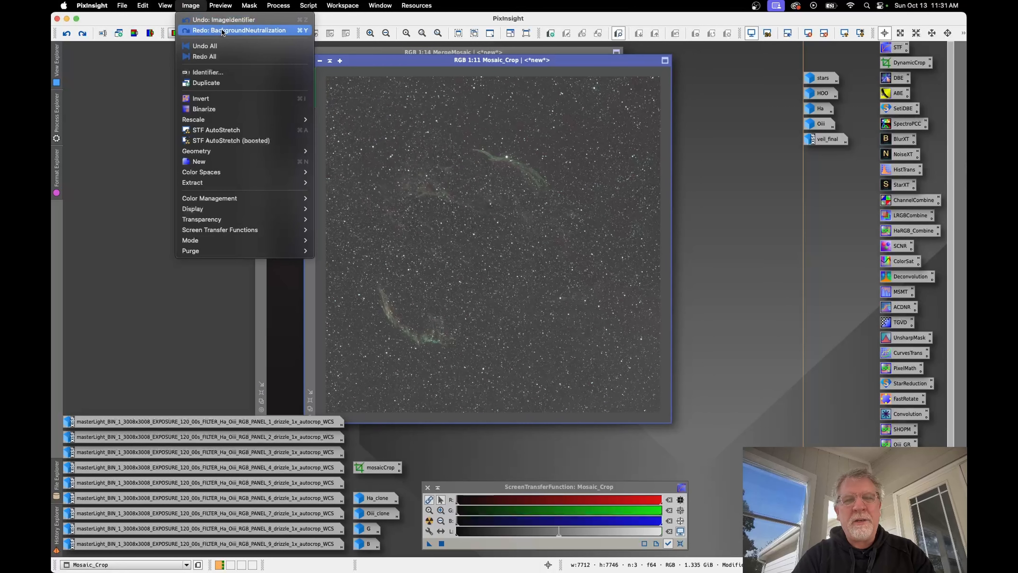
pyautogui.click(222, 30)
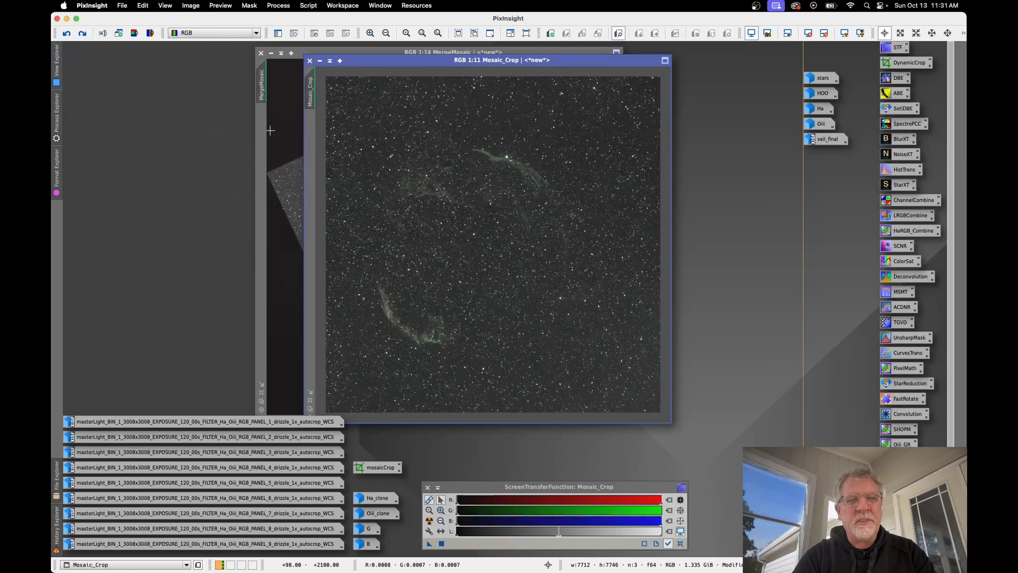
pyautogui.click(191, 6)
pyautogui.click(236, 32)
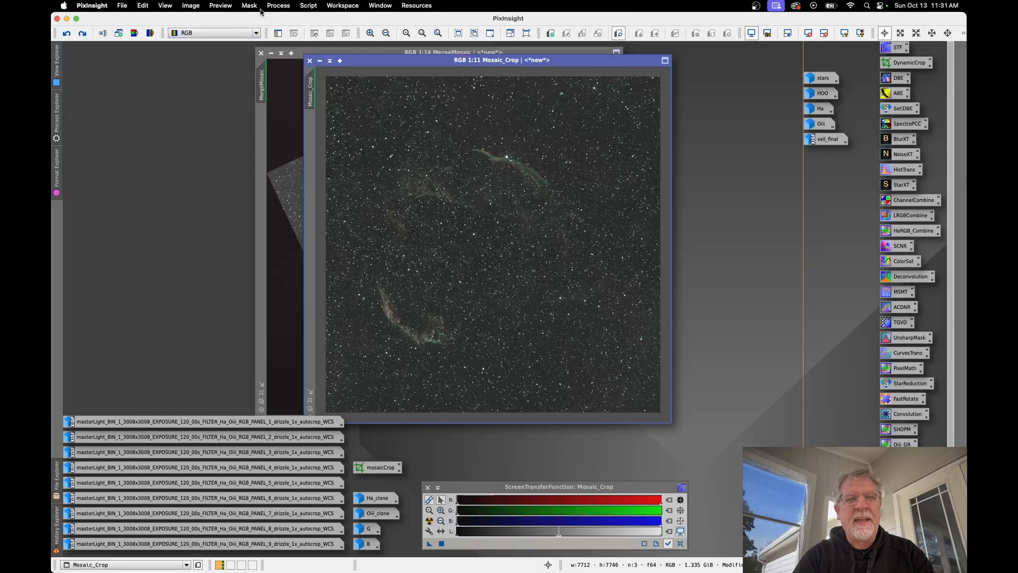
# Step: Locate the SetiAstro Automatic DBE script without running it, and redo StarXTerminator on the Mosaic_Crop image
pyautogui.click(305, 6)
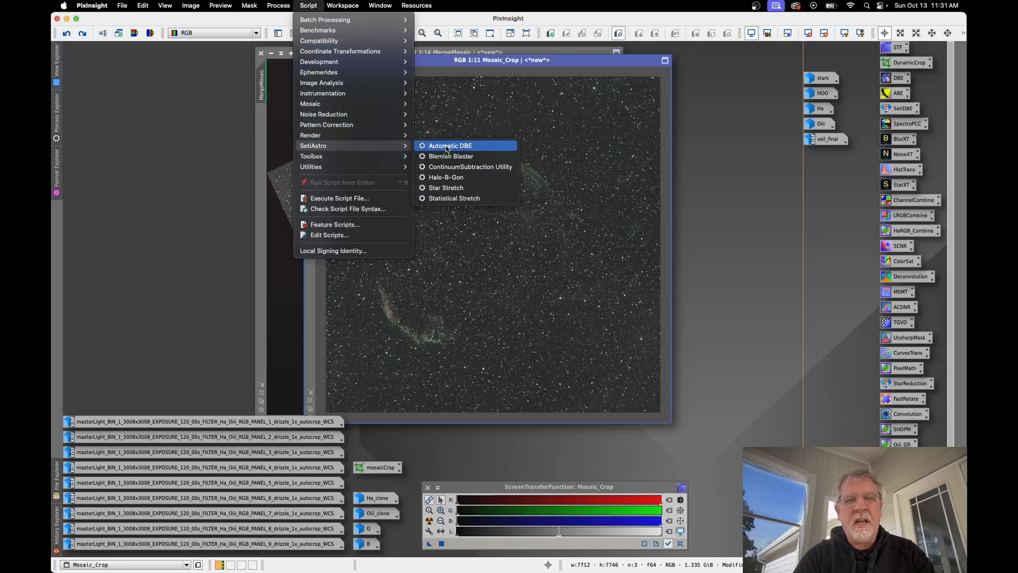
pyautogui.click(207, 156)
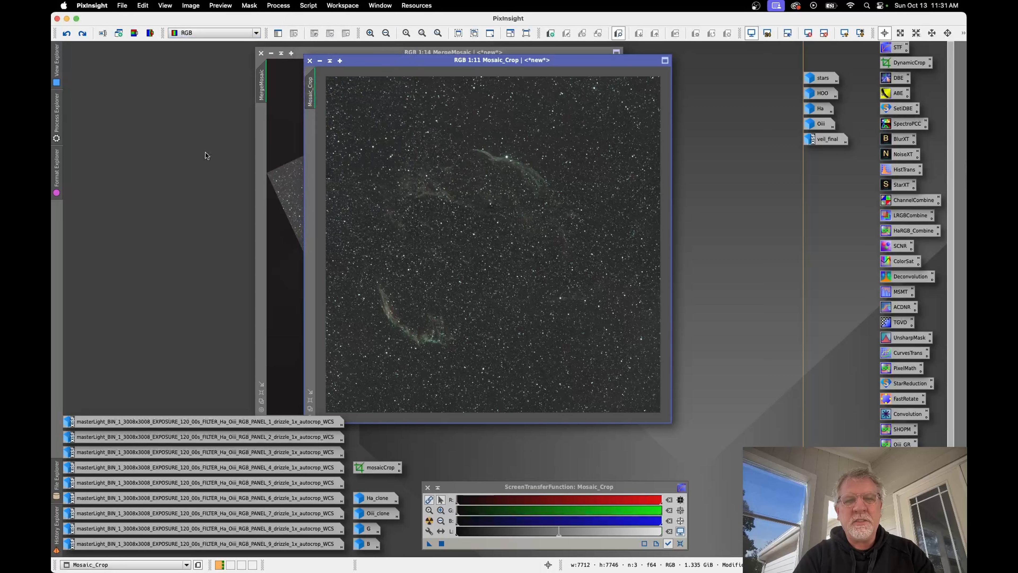
pyautogui.click(191, 6)
pyautogui.click(214, 29)
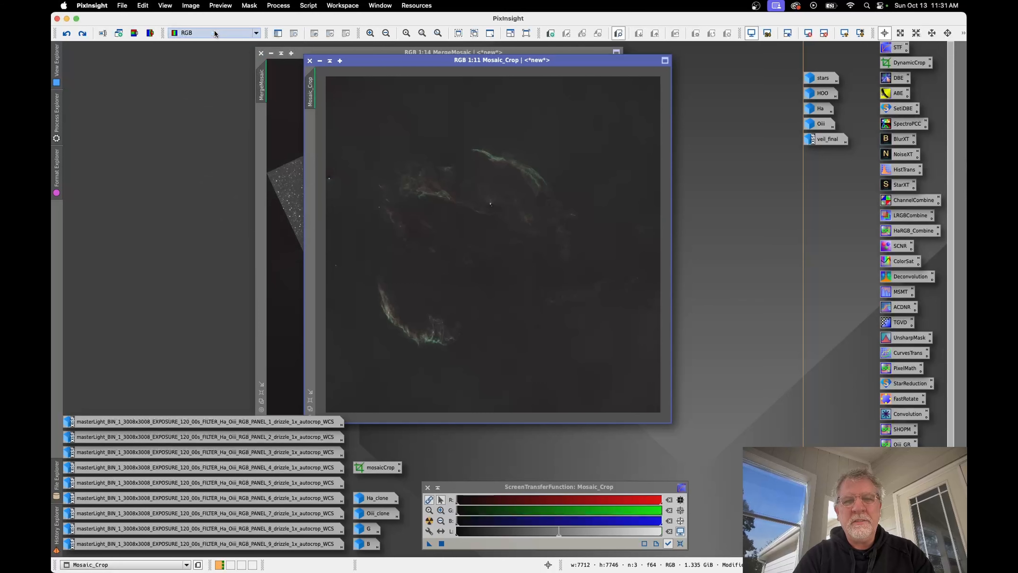
# Step: Redo the PixelMath operation that follows StarXTerminator in the Mosaic_Crop image's history
pyautogui.click(191, 6)
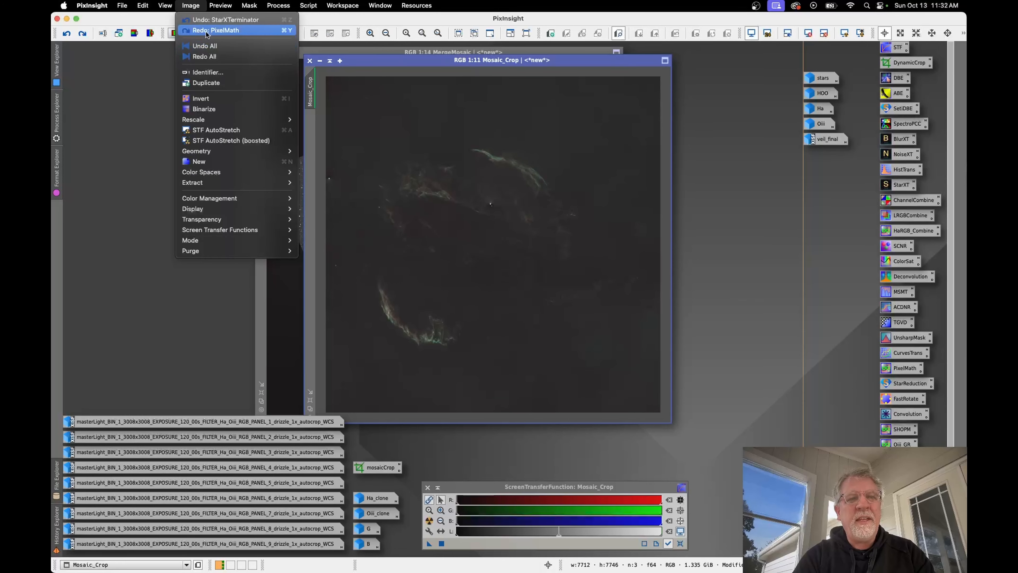
pyautogui.click(144, 132)
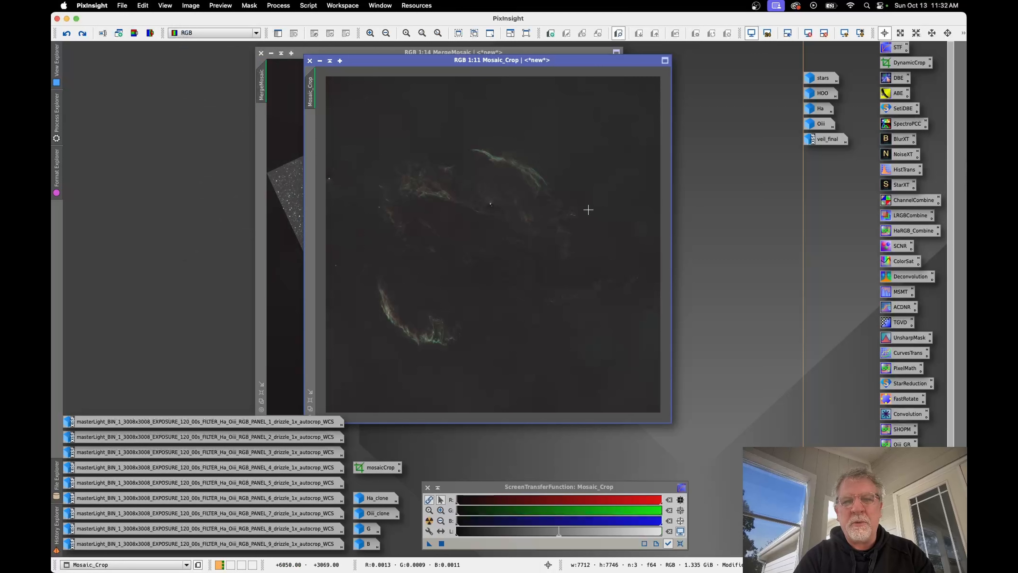
pyautogui.click(191, 5)
pyautogui.click(192, 7)
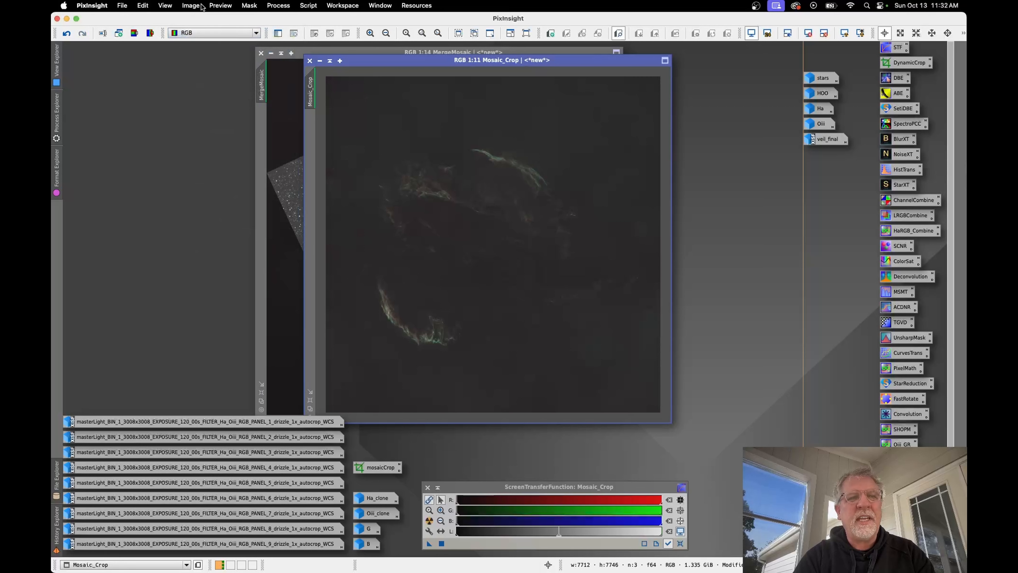
# Step: Locate the Blemish Blaster script among the SetiAstro scripts for cleaning up the starless Mosaic_Crop image
pyautogui.click(191, 5)
pyautogui.moveTo(308, 5)
pyautogui.moveTo(342, 136)
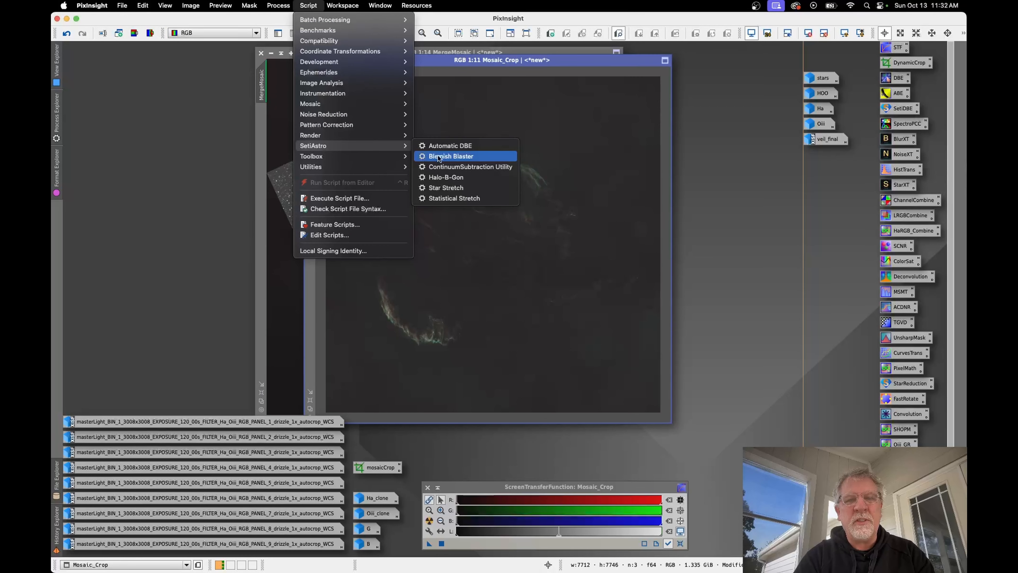
pyautogui.click(437, 156)
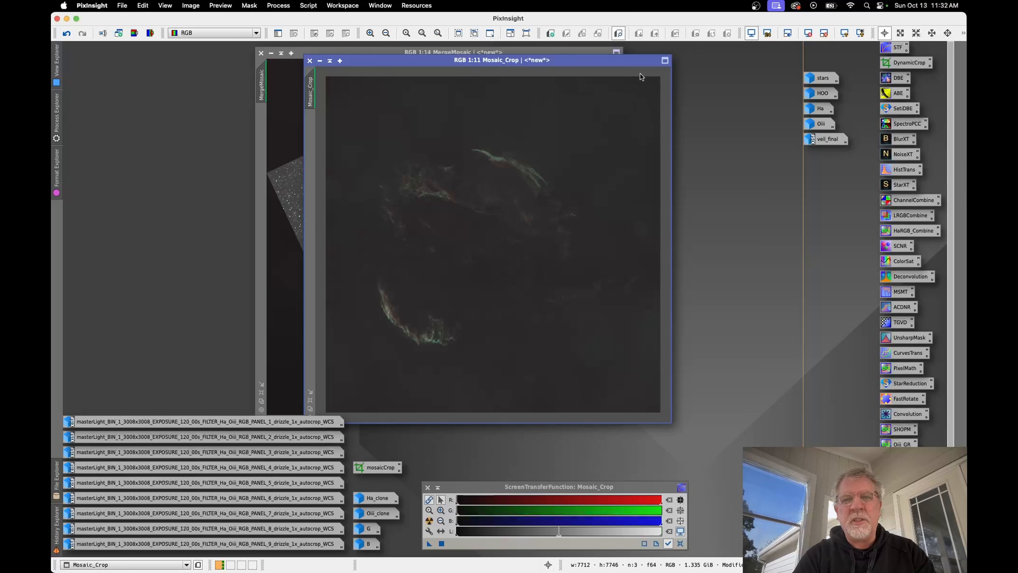
pyautogui.moveTo(590, 59); pyautogui.dragTo(576, 52)
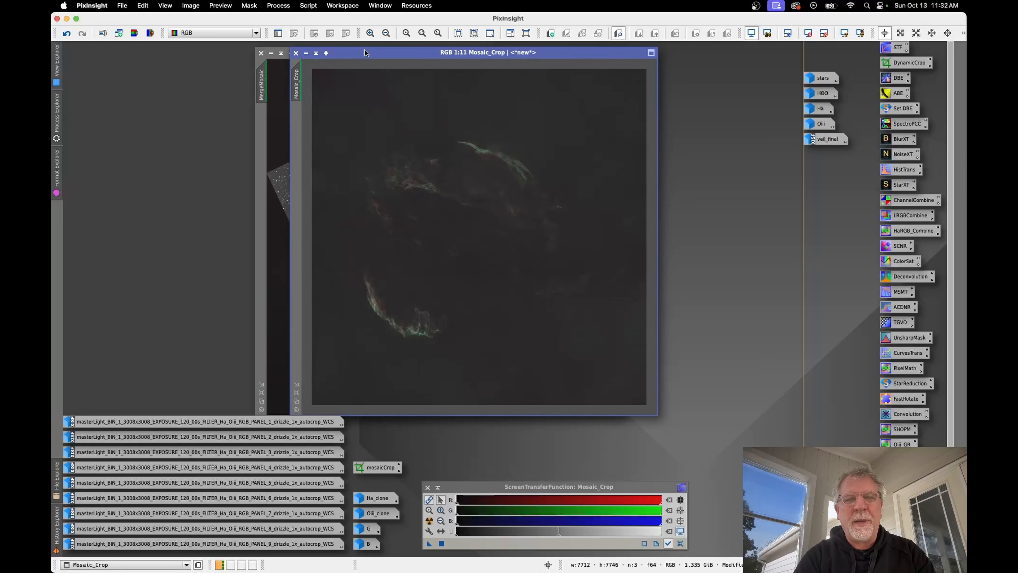
pyautogui.moveTo(374, 50); pyautogui.dragTo(370, 49)
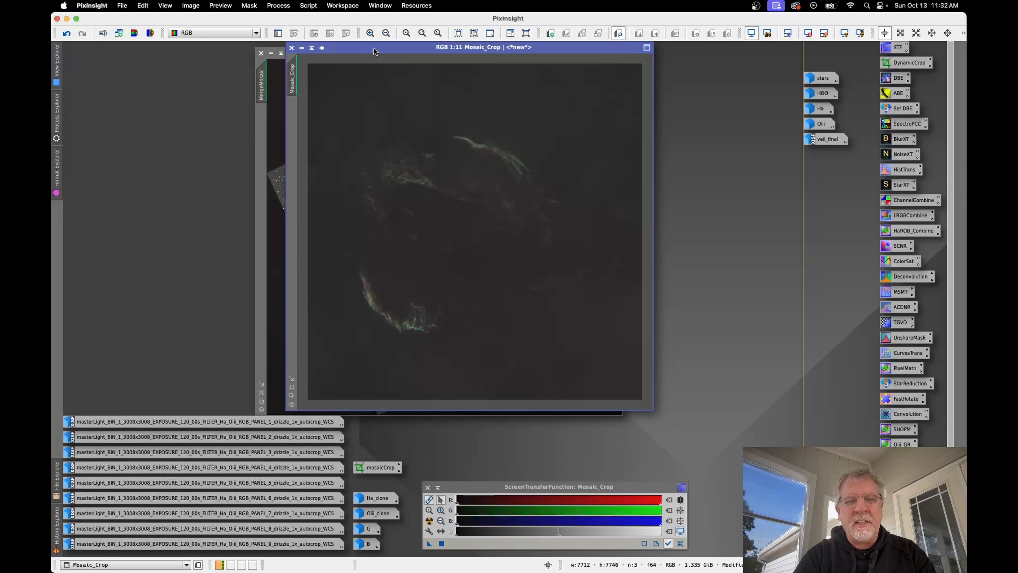
pyautogui.moveTo(374, 48); pyautogui.dragTo(418, 46)
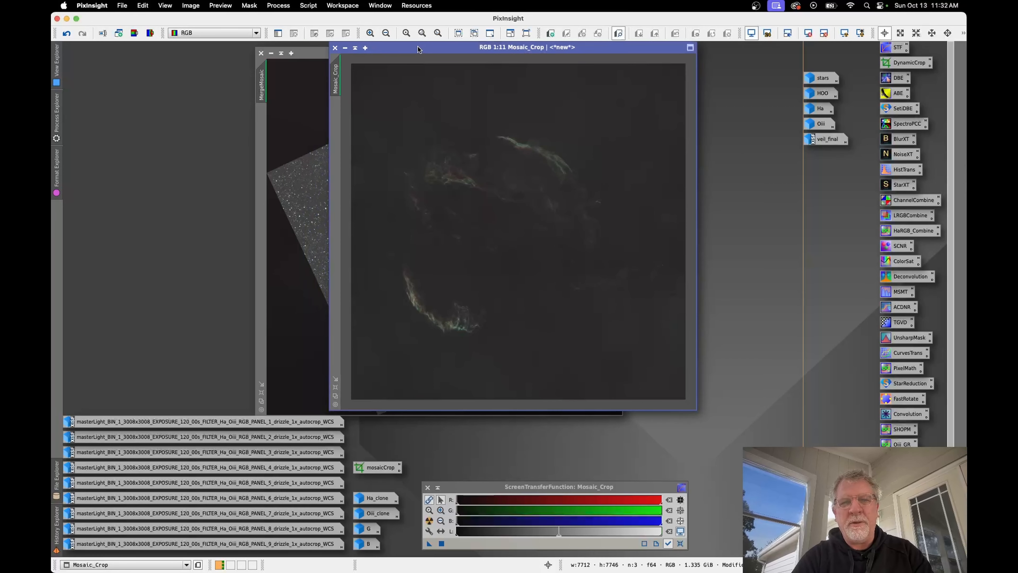
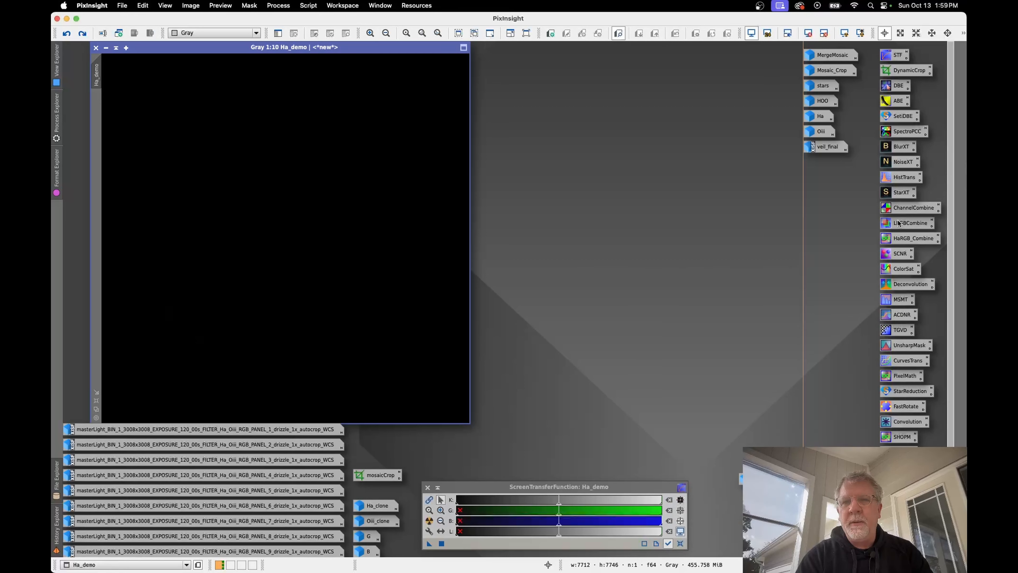
# Step: Apply a first HistogramTransformation stretch to Ha_demo with midtones at about 0.10, using the real-time preview, and reset the process
pyautogui.click(905, 178)
pyautogui.doubleClick(905, 178)
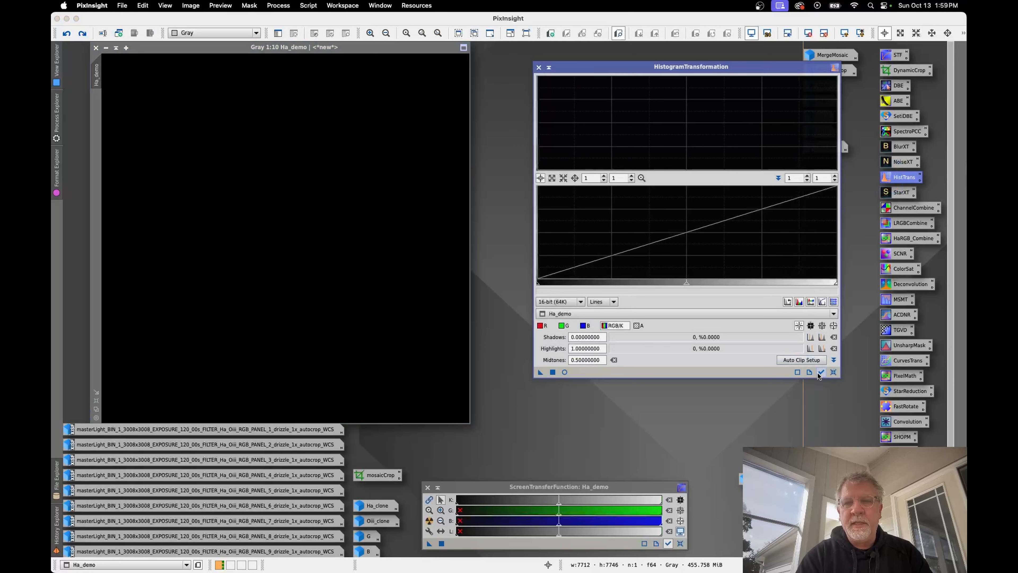
pyautogui.click(565, 372)
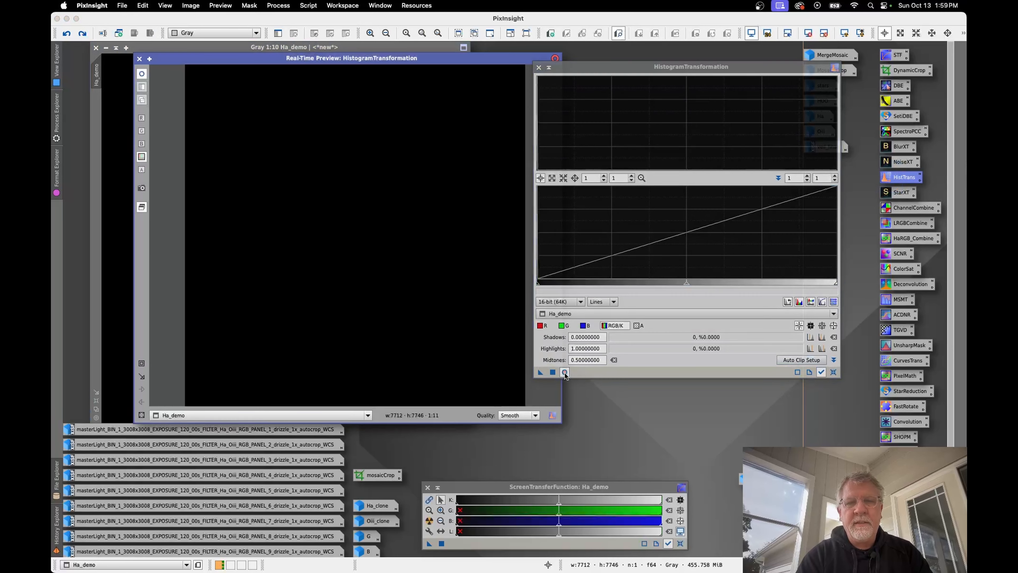
pyautogui.moveTo(614, 64); pyautogui.dragTo(636, 64)
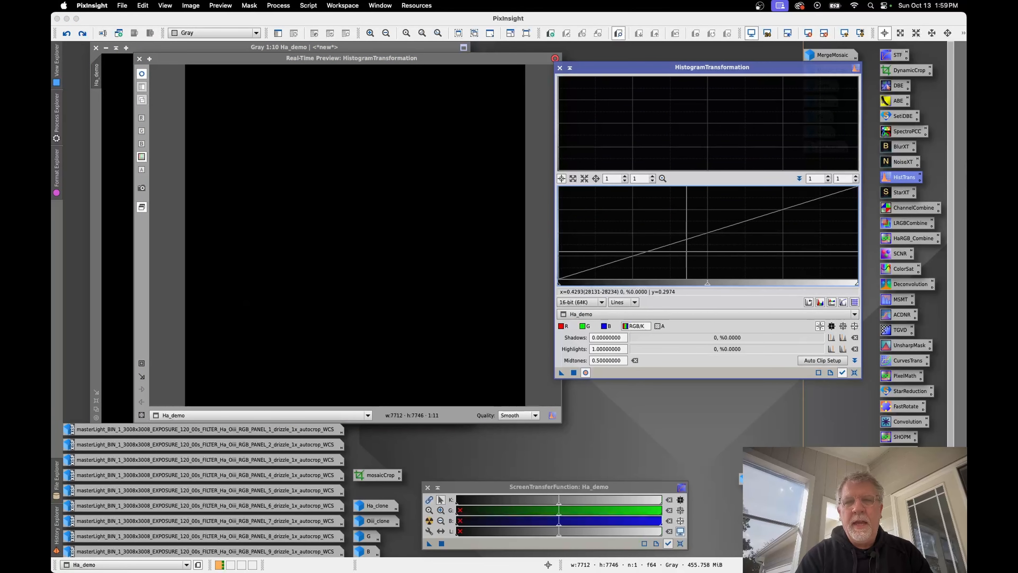
pyautogui.moveTo(707, 285); pyautogui.dragTo(587, 283)
pyautogui.click(573, 372)
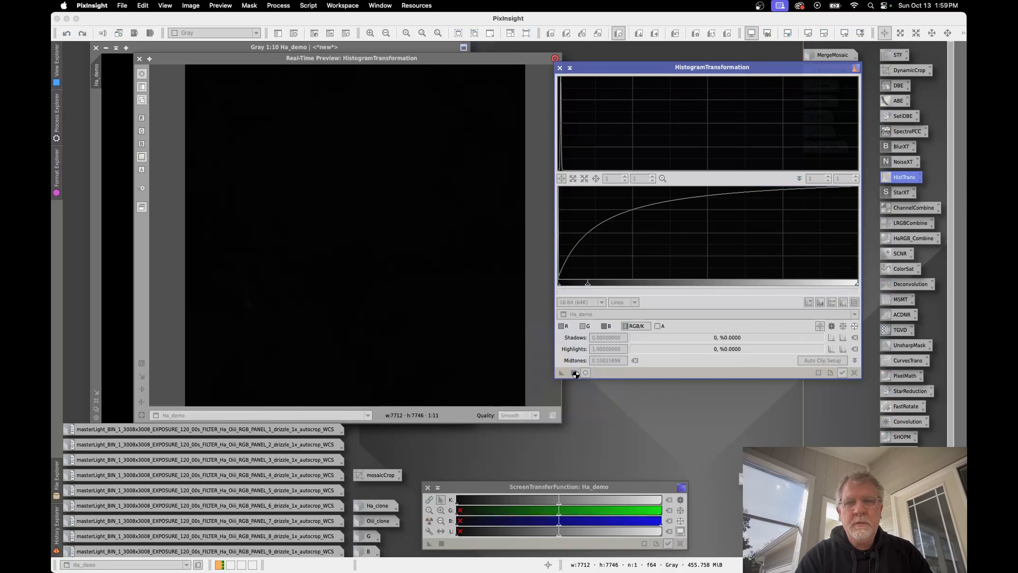
pyautogui.click(854, 373)
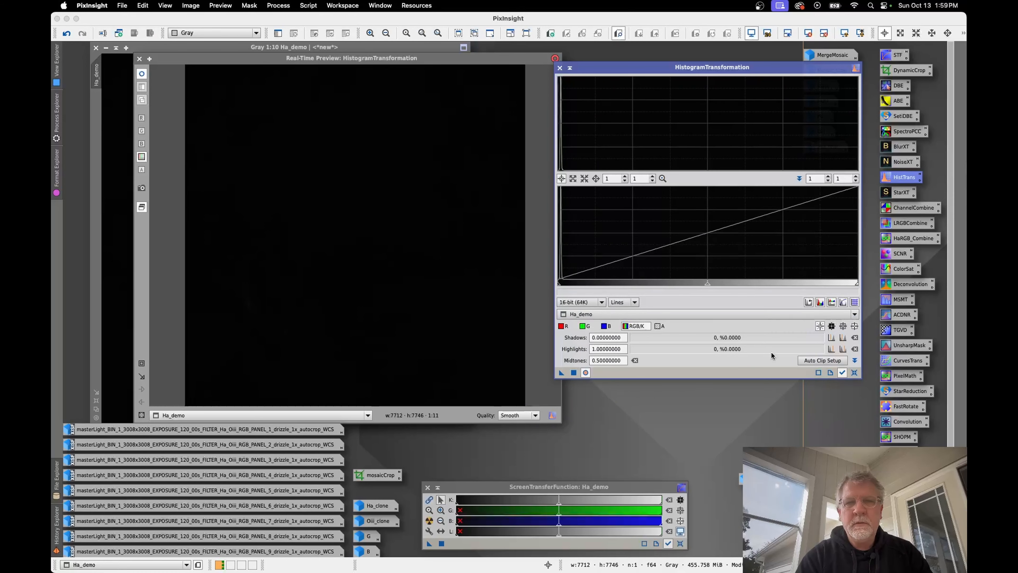
# Step: Stretch Ha_demo a second time with HistogramTransformation midtones at about 0.145, and reset the process
pyautogui.moveTo(706, 285); pyautogui.dragTo(651, 281)
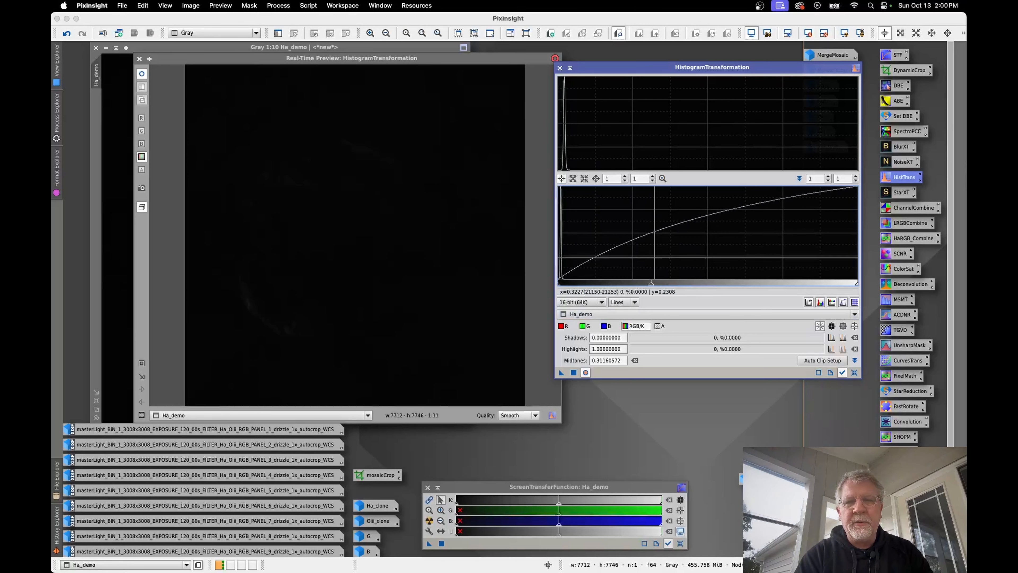
pyautogui.moveTo(650, 285); pyautogui.dragTo(600, 281)
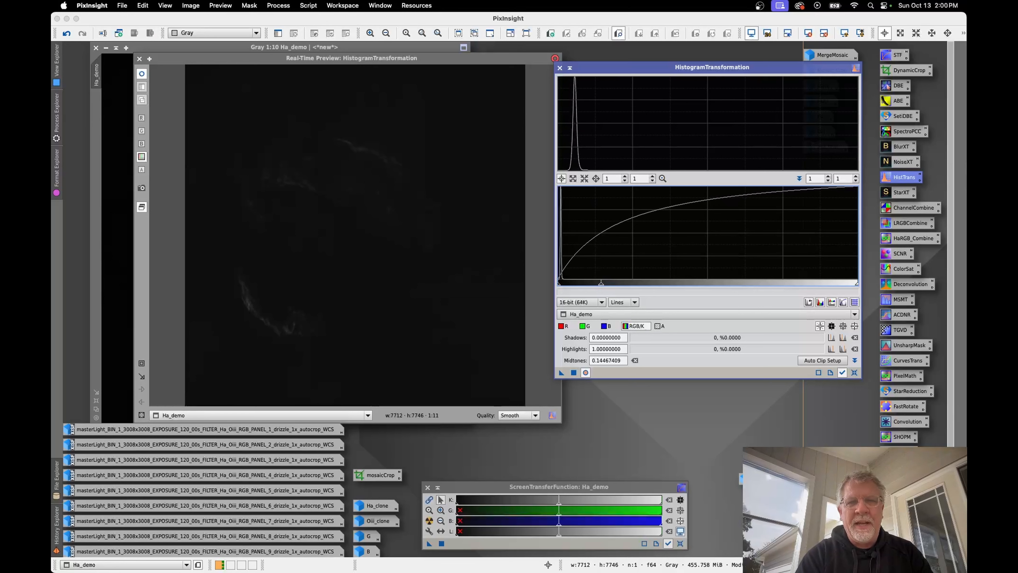
pyautogui.click(573, 373)
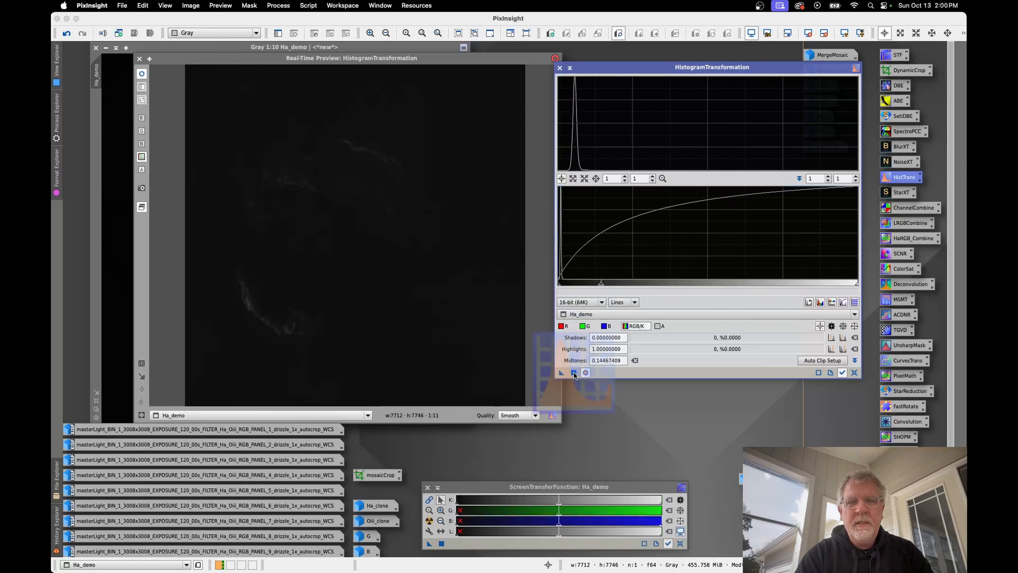
pyautogui.click(854, 372)
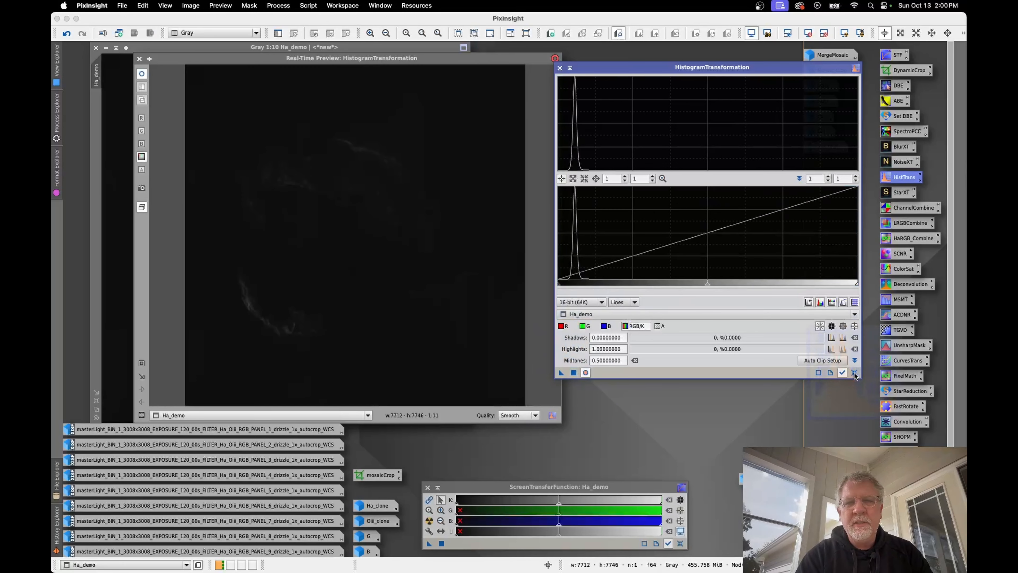
# Step: Stretch Ha_demo again with HistogramTransformation shadows at about 0.030 and midtones at about 0.185, and reset the process
pyautogui.click(707, 285)
pyautogui.moveTo(706, 285); pyautogui.dragTo(632, 285)
pyautogui.moveTo(558, 283); pyautogui.dragTo(566, 286)
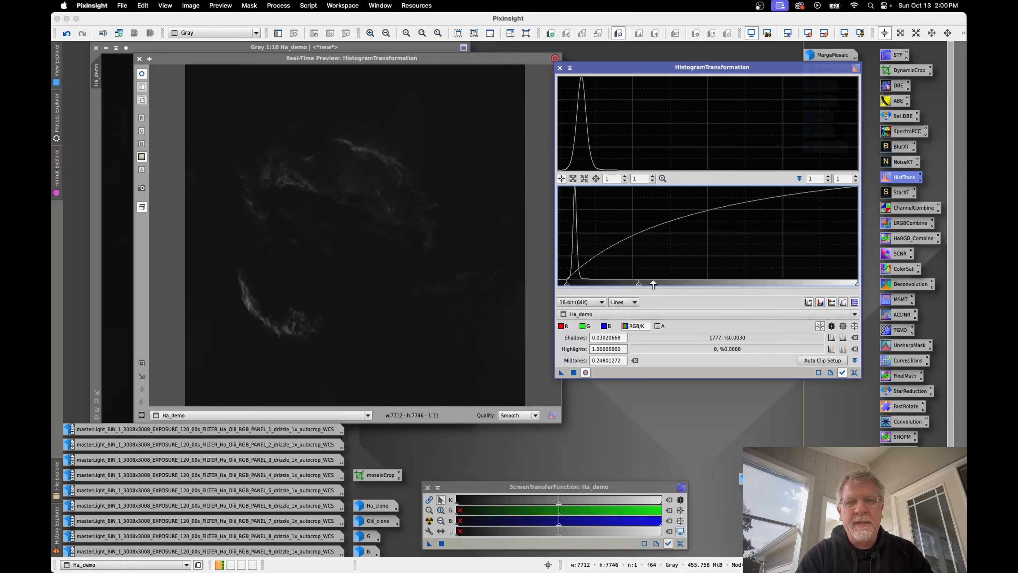
pyautogui.moveTo(640, 284); pyautogui.dragTo(620, 285)
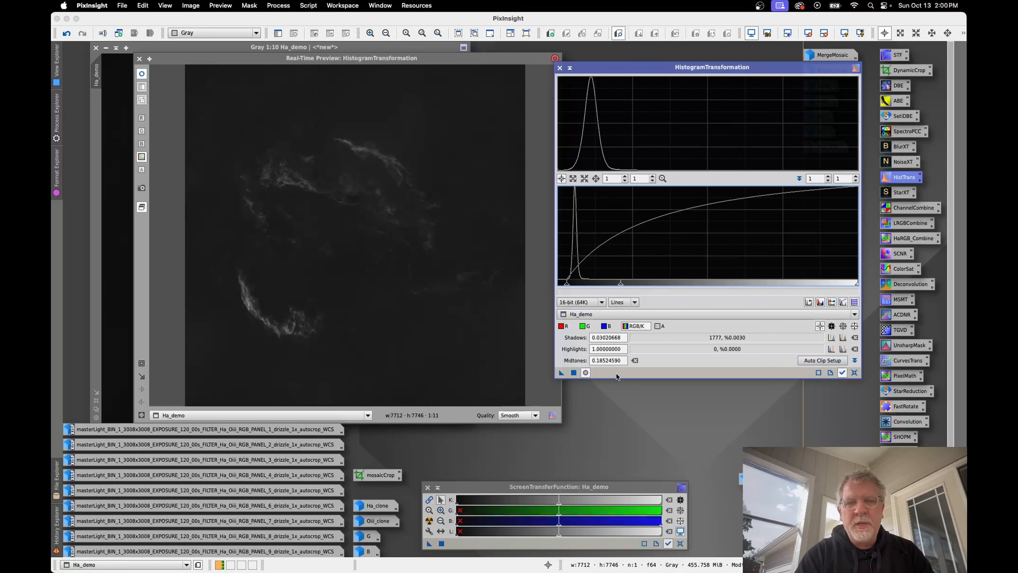
pyautogui.click(573, 372)
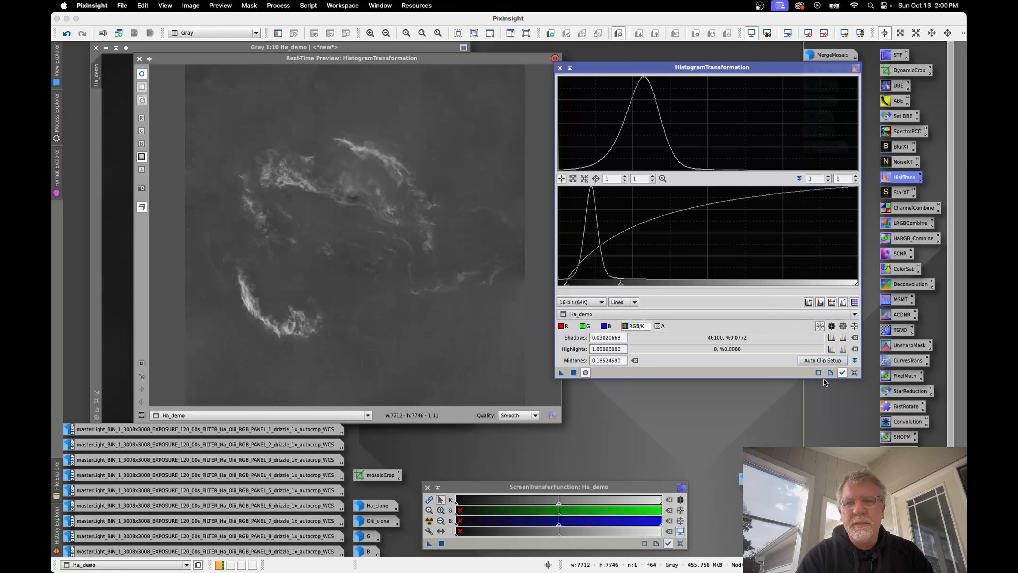
pyautogui.click(854, 372)
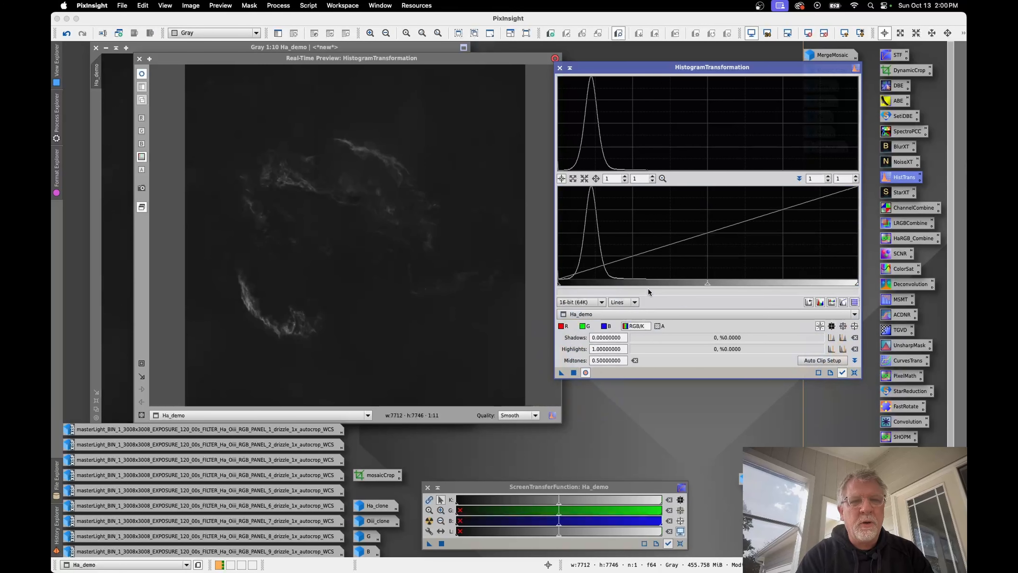
# Step: Apply a final HistogramTransformation to Ha_demo with shadows at about 0.011 and midtones at about 0.490, closing the process and its preview
pyautogui.moveTo(707, 285)
pyautogui.mouseDown()
pyautogui.moveTo(690, 285)
pyautogui.moveTo(704, 284)
pyautogui.mouseUp()
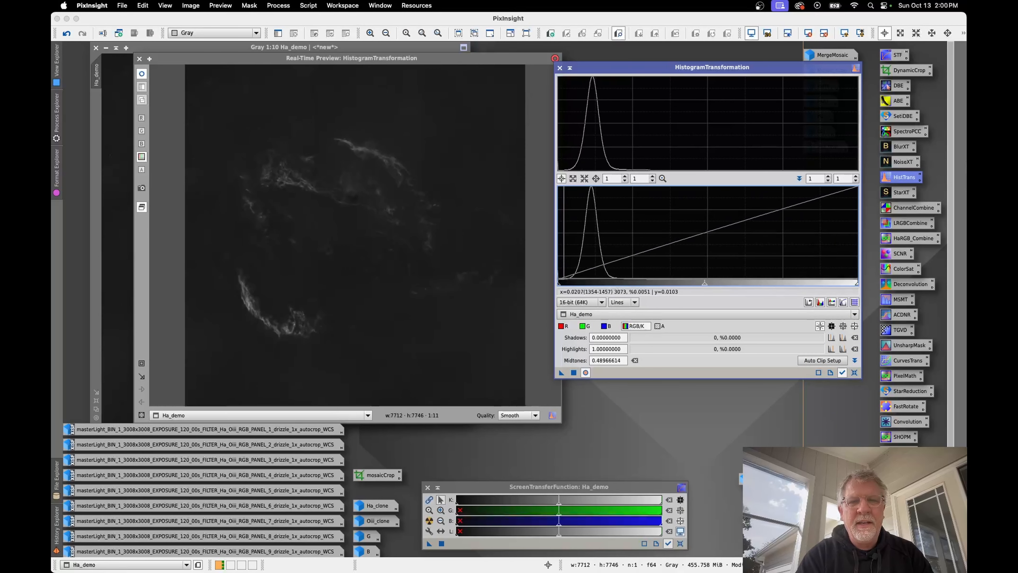
pyautogui.moveTo(558, 284); pyautogui.dragTo(561, 286)
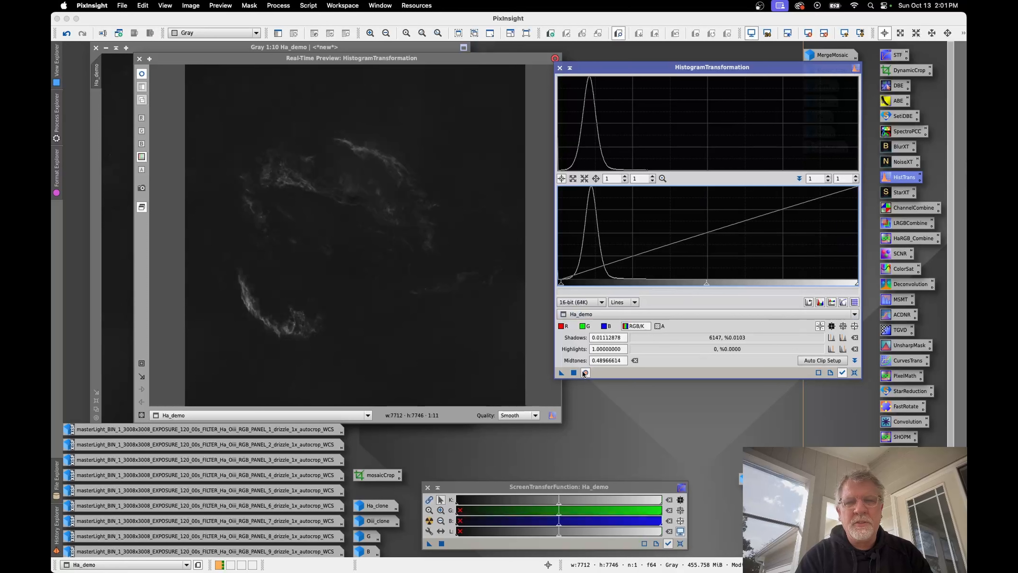
pyautogui.click(574, 373)
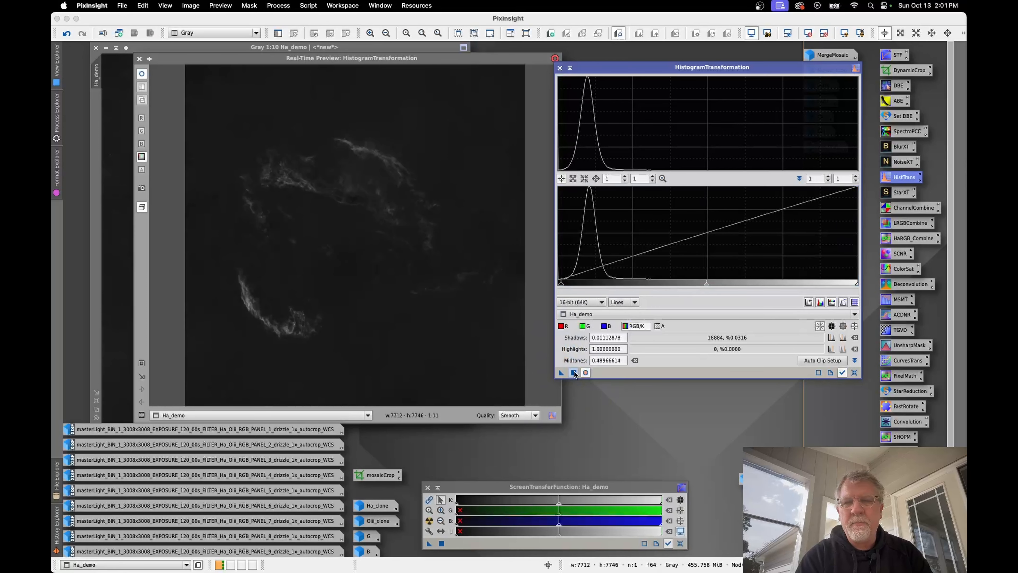
pyautogui.click(574, 373)
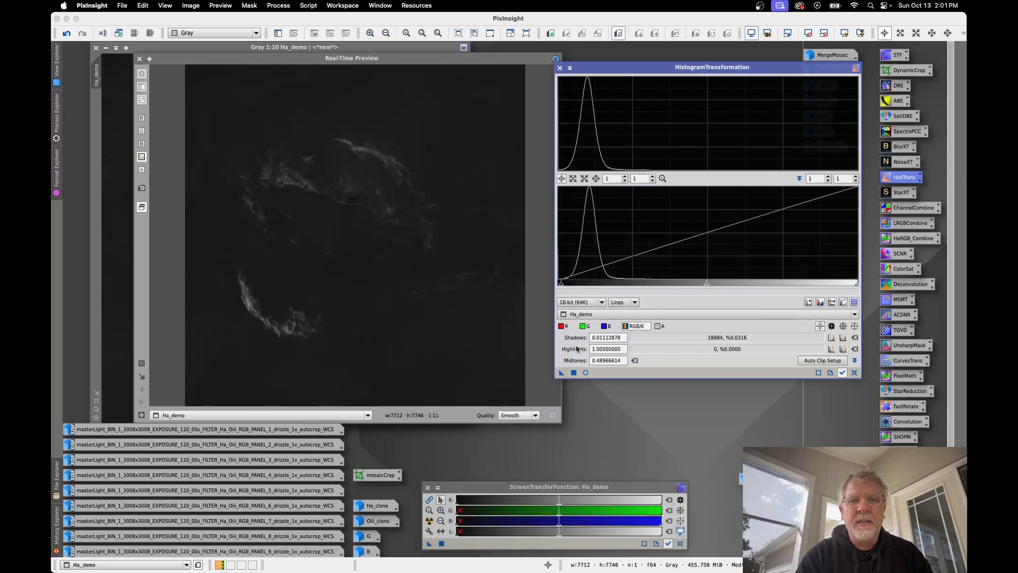
pyautogui.click(560, 68)
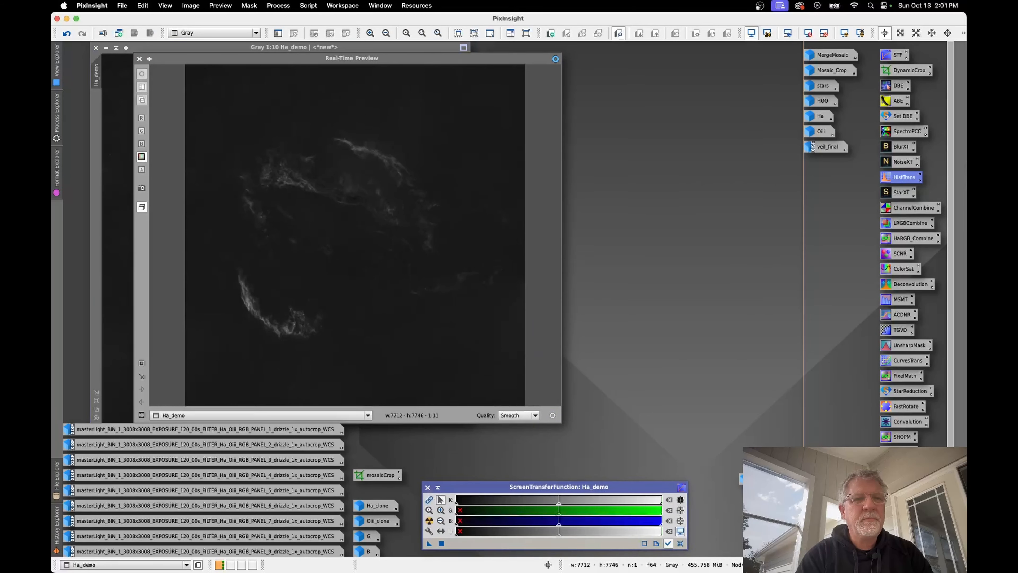
pyautogui.click(139, 59)
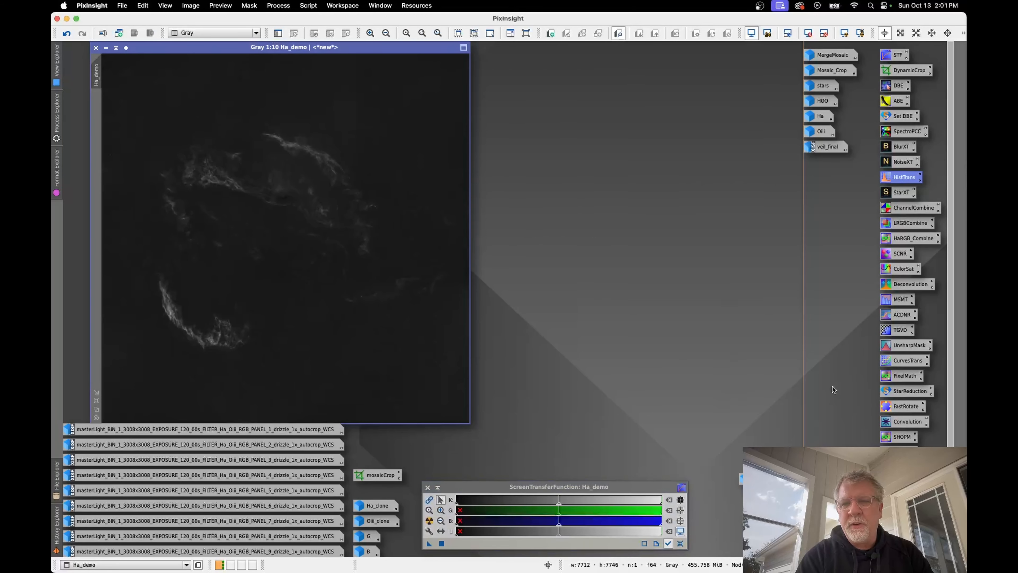
# Step: Sample Ha_demo's background in a CurvesTransformation real-time preview and anchor the RGB/K curve there at input 0.10789, output 0.10263
pyautogui.doubleClick(908, 361)
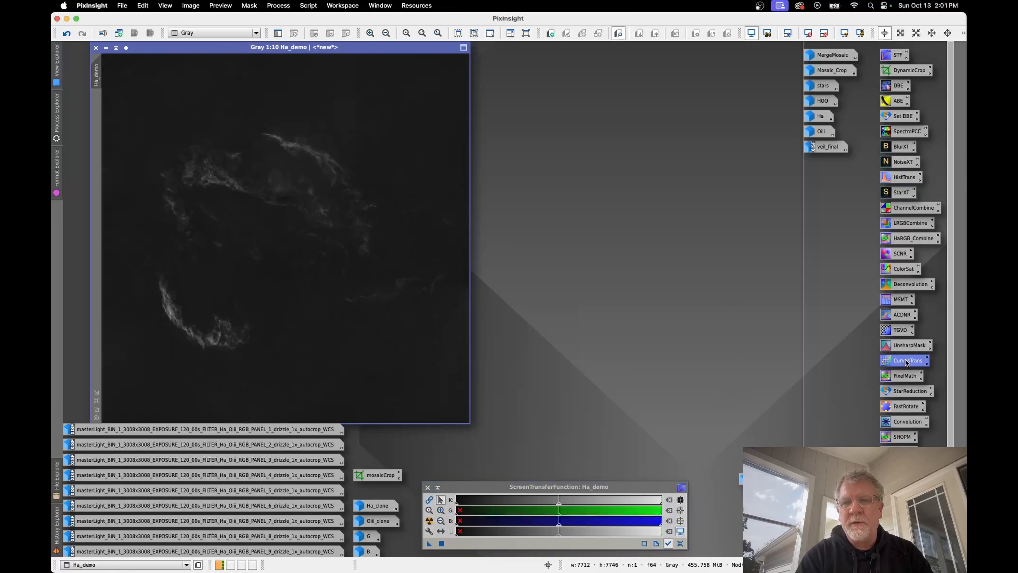
pyautogui.moveTo(660, 111); pyautogui.dragTo(621, 102)
pyautogui.click(575, 320)
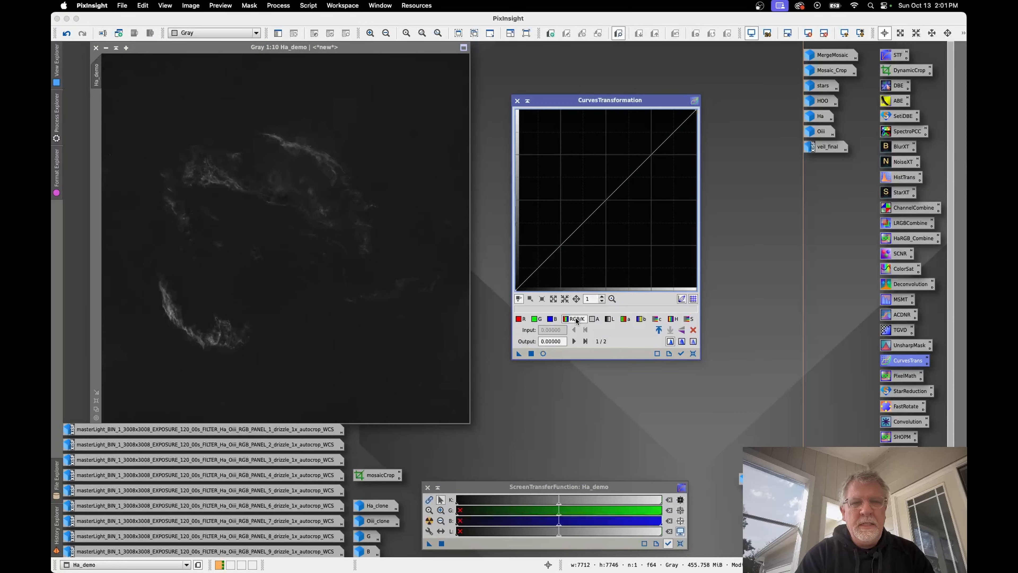
pyautogui.click(543, 353)
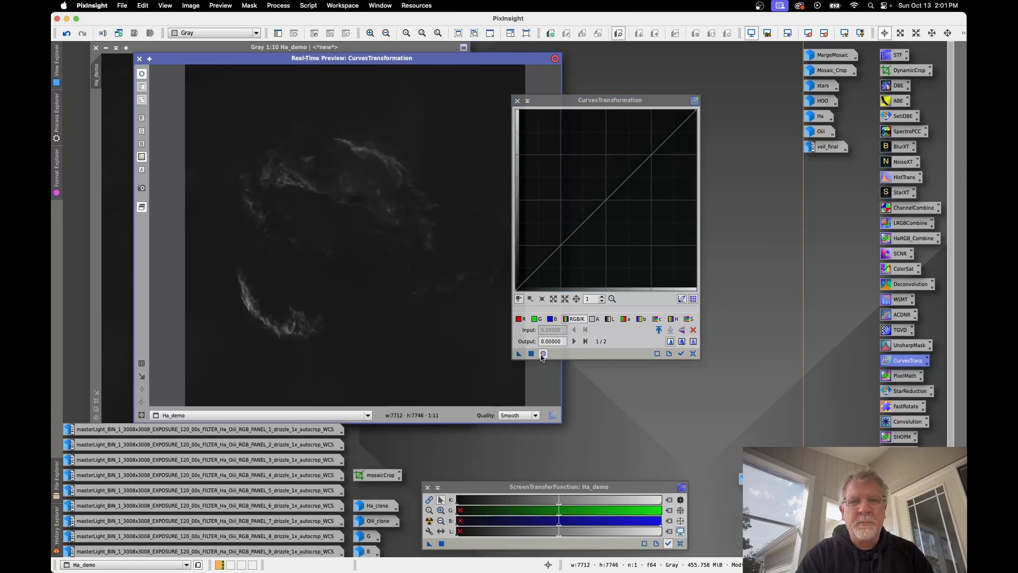
pyautogui.moveTo(596, 98); pyautogui.dragTo(635, 96)
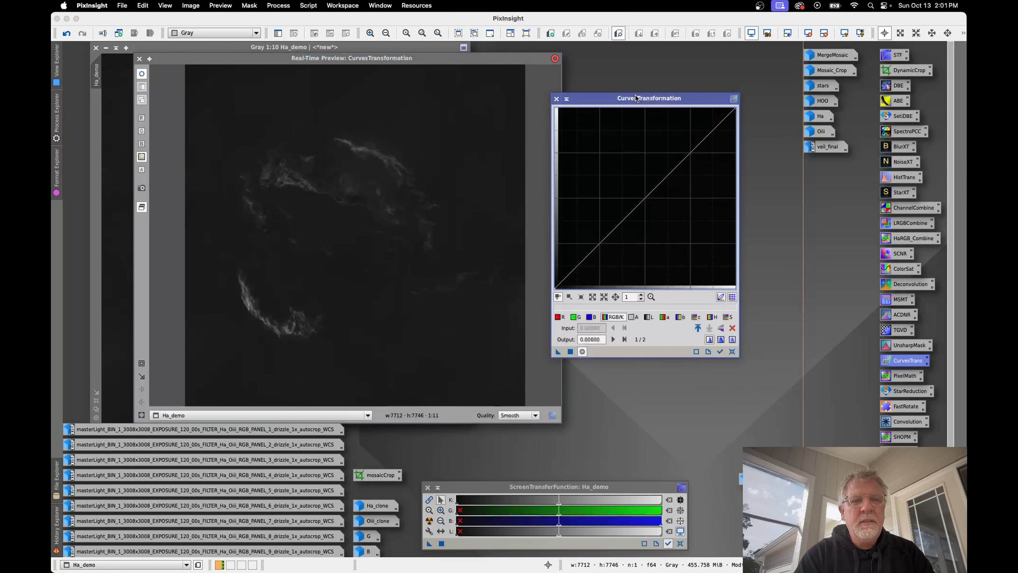
pyautogui.click(475, 363)
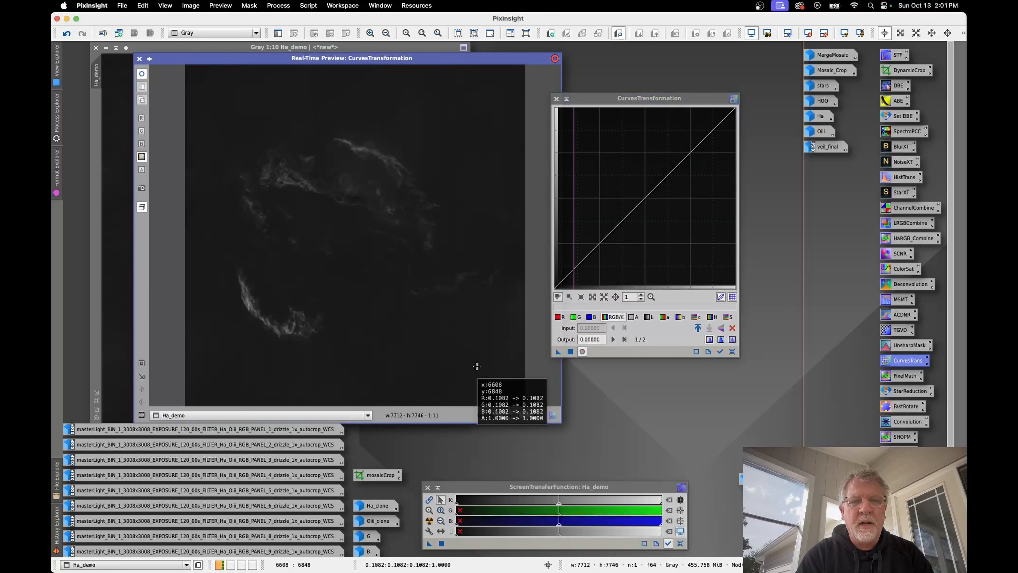
pyautogui.click(484, 374)
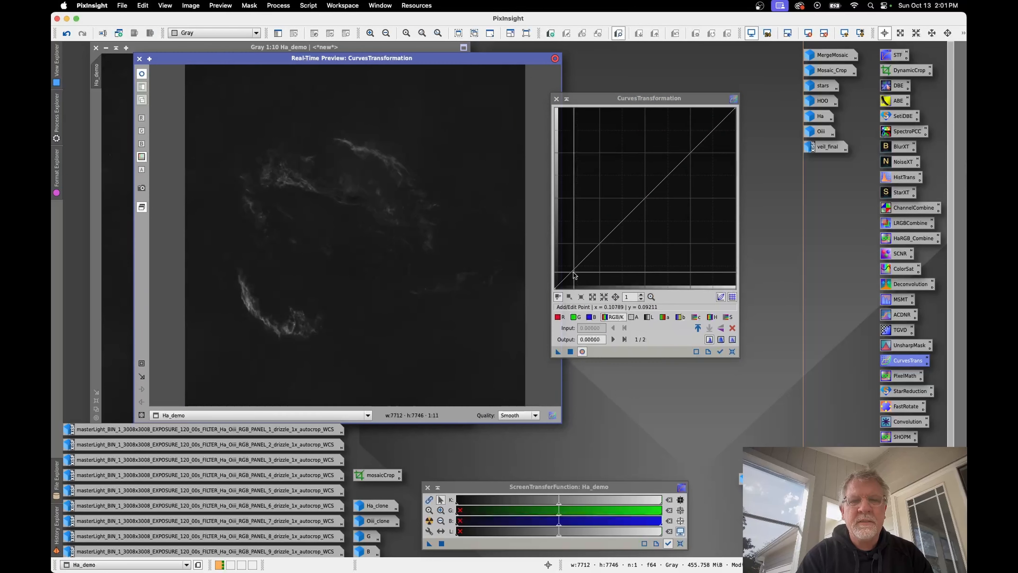
pyautogui.click(486, 369)
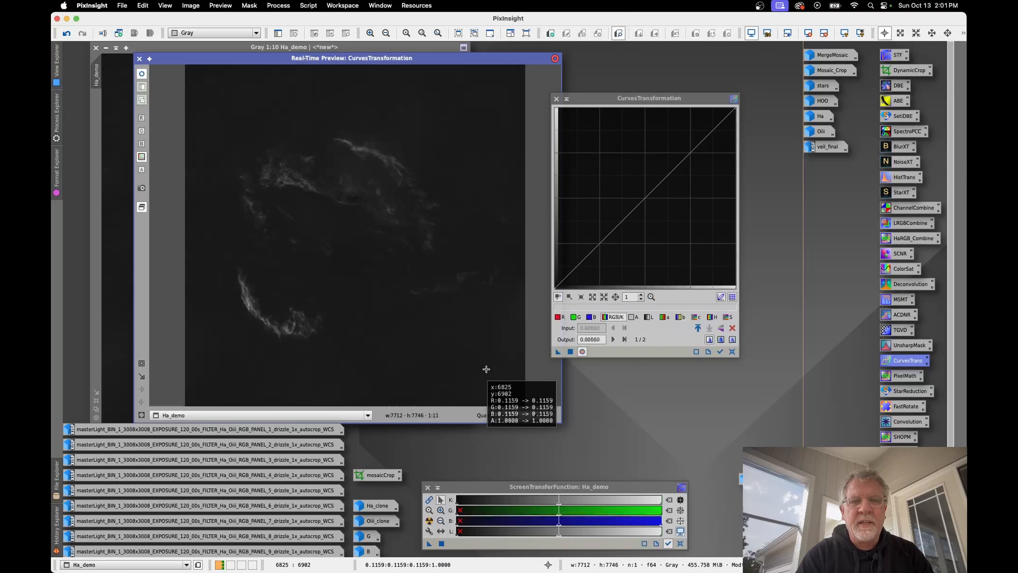
pyautogui.click(573, 270)
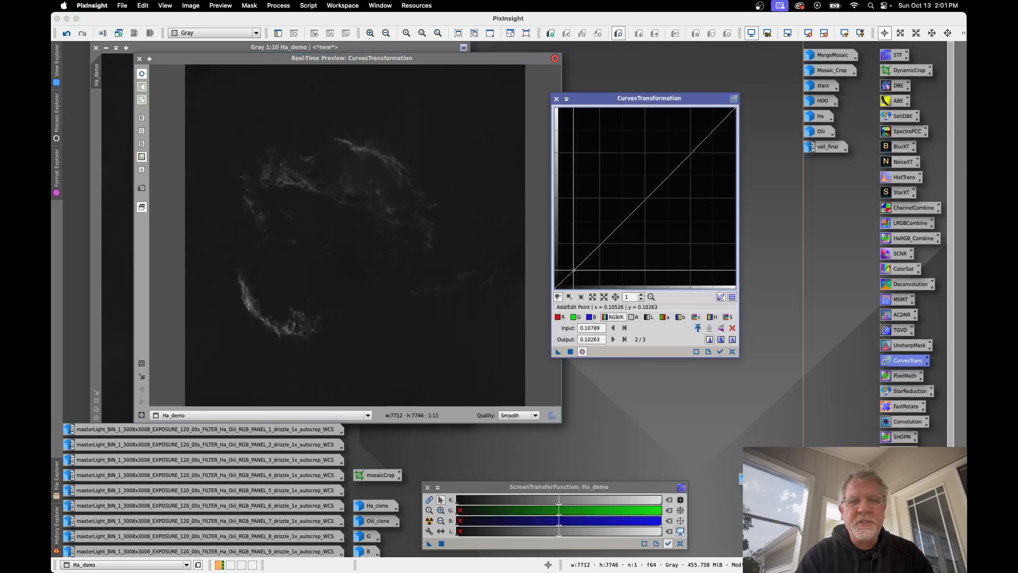
# Step: Raise the RGB/K curve through about (0.200, 0.221) and (0.542, 0.647), apply it to Ha_demo, and reset the curve
pyautogui.click(480, 356)
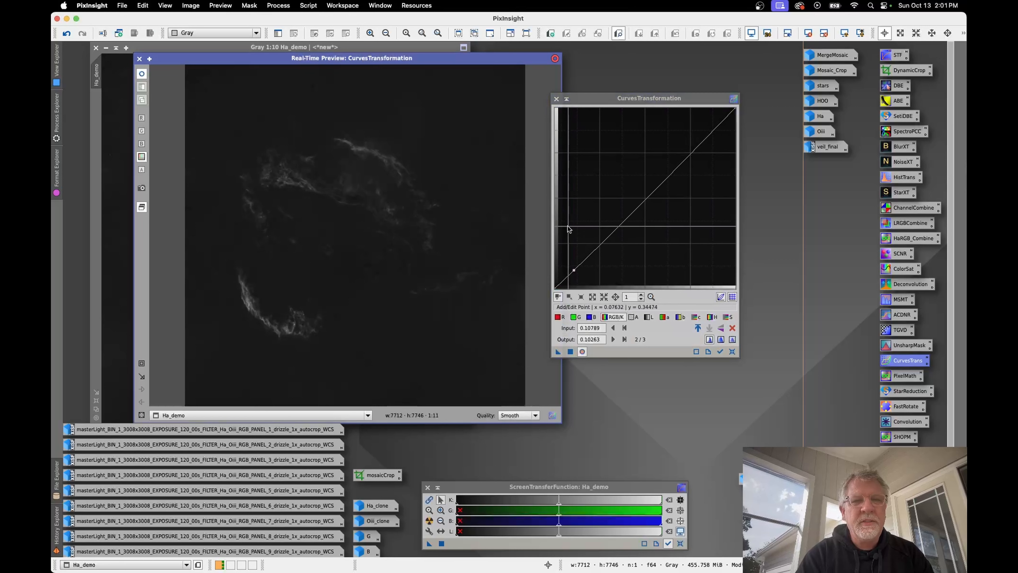
pyautogui.moveTo(595, 251); pyautogui.dragTo(590, 249)
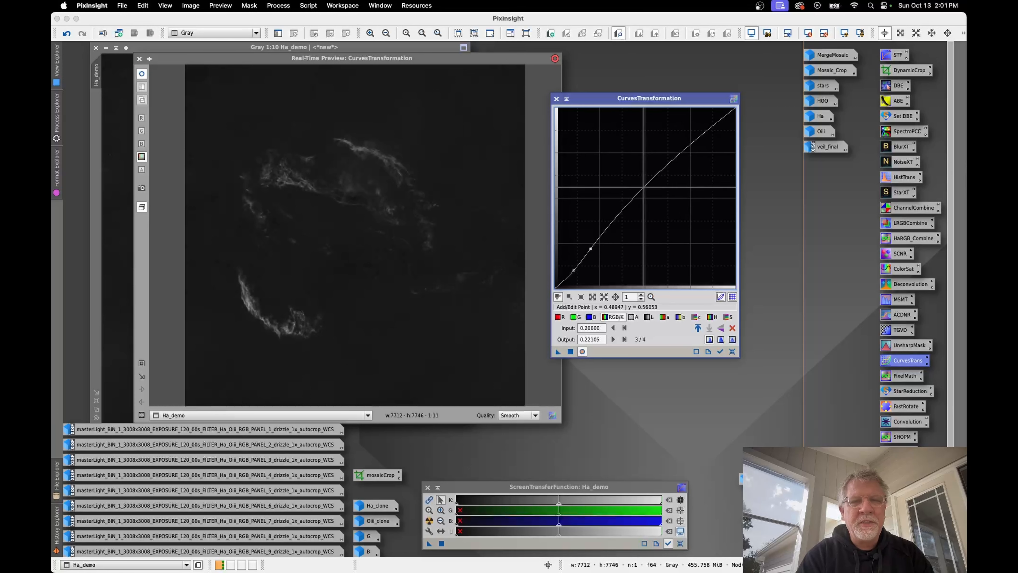
pyautogui.click(658, 173)
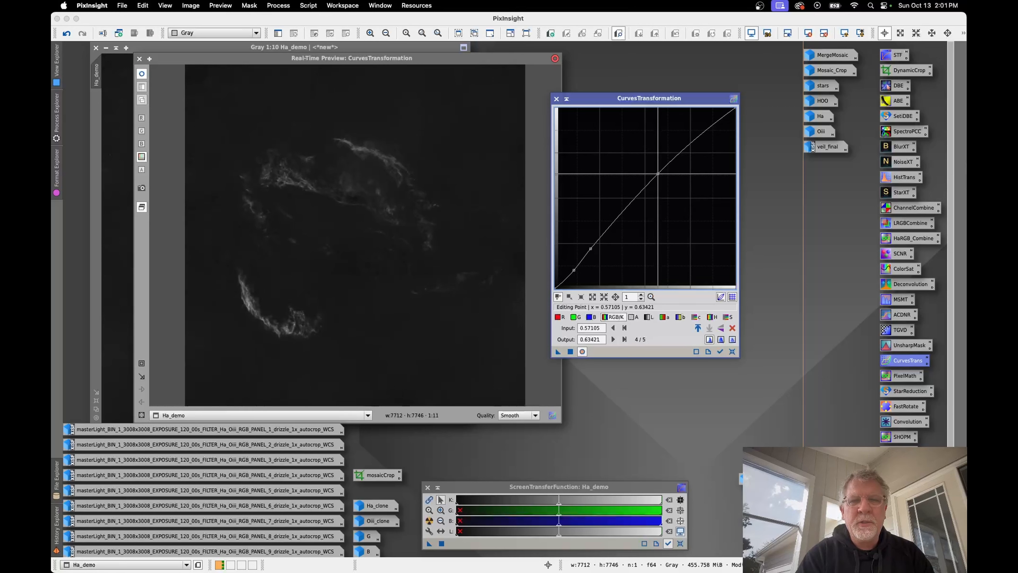
pyautogui.moveTo(657, 173)
pyautogui.mouseDown()
pyautogui.moveTo(622, 148)
pyautogui.moveTo(653, 172)
pyautogui.mouseUp()
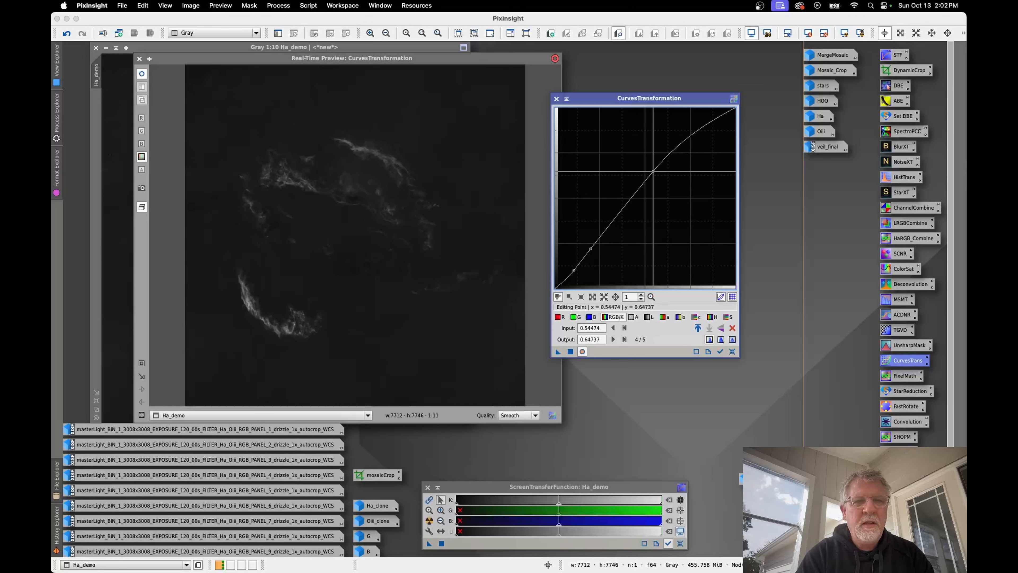
pyautogui.click(570, 352)
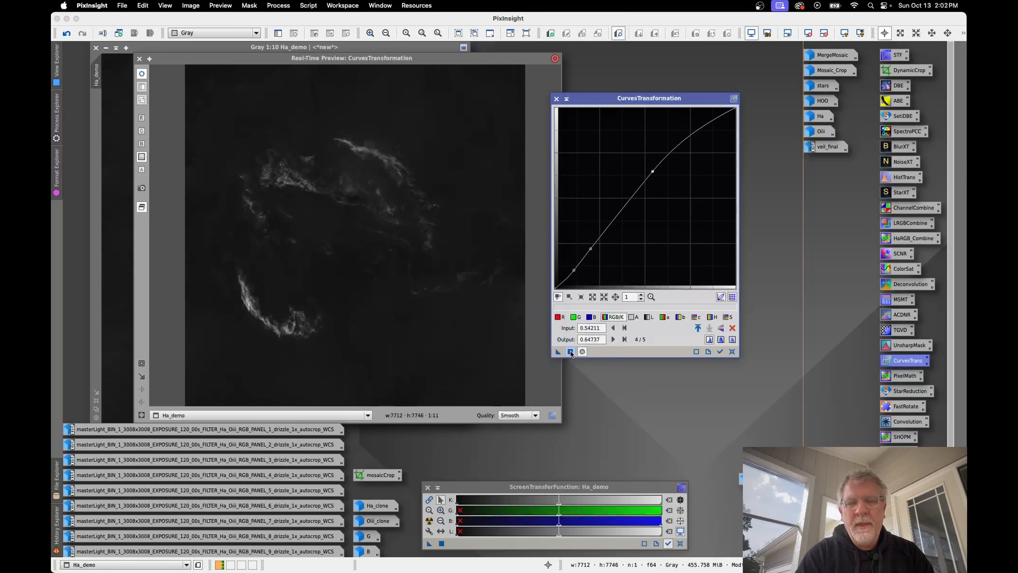
pyautogui.click(731, 351)
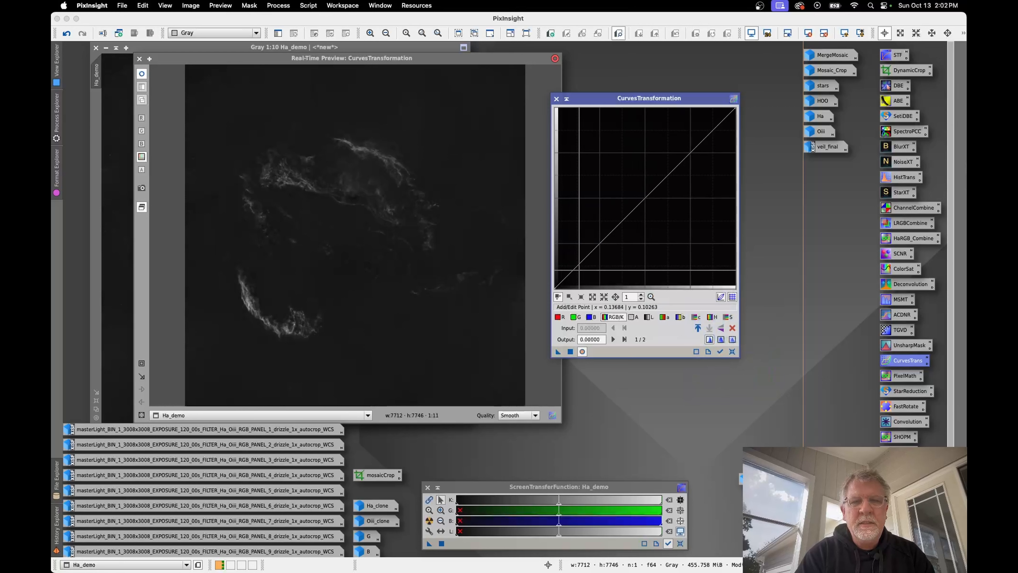
# Step: Apply a second RGB/K curve to Ha_demo through about (0.087, 0.082) and (0.574, 0.663), closing CurvesTransformation and its preview
pyautogui.click(569, 274)
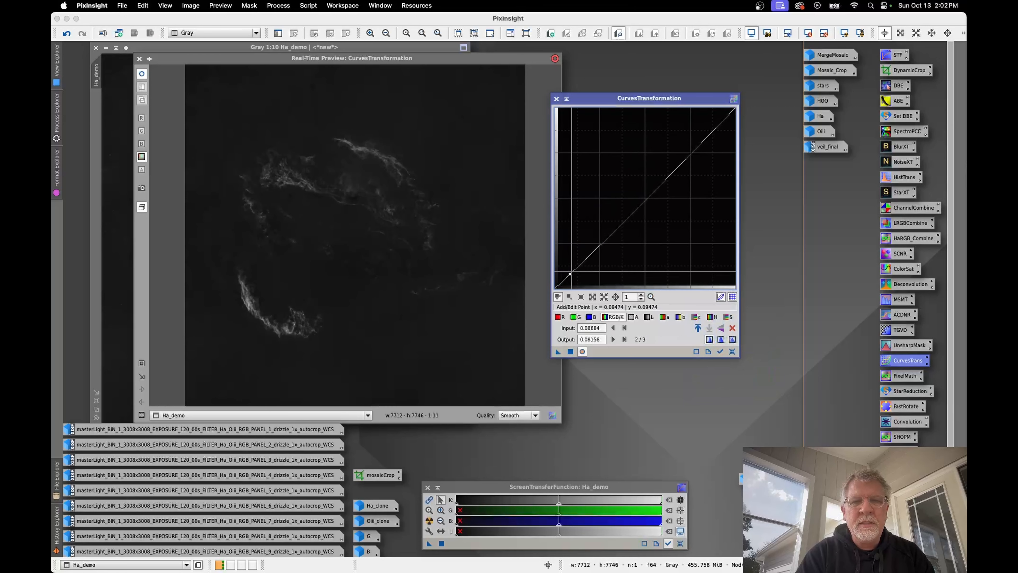
pyautogui.click(648, 193)
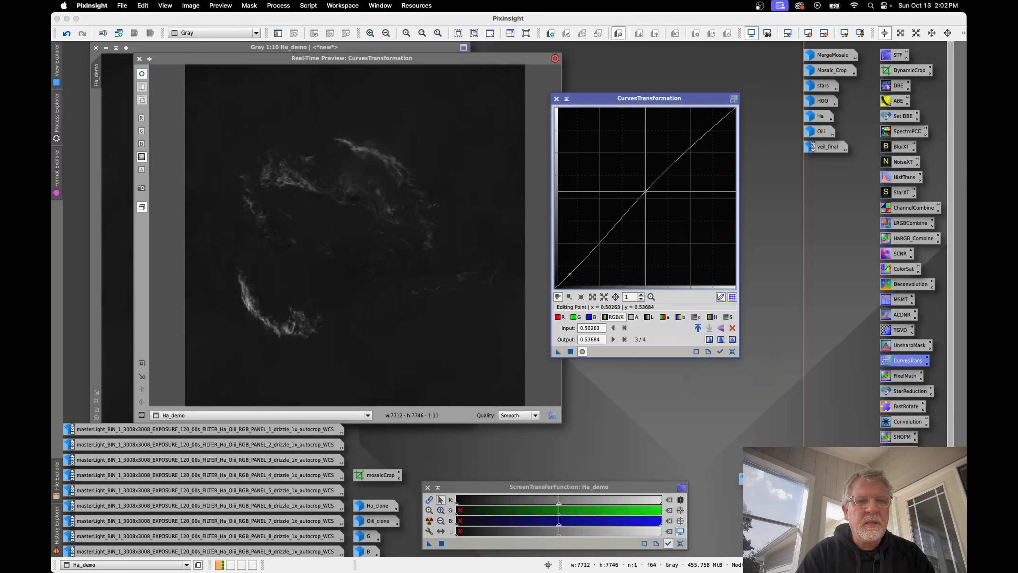
pyautogui.moveTo(648, 193); pyautogui.dragTo(658, 168)
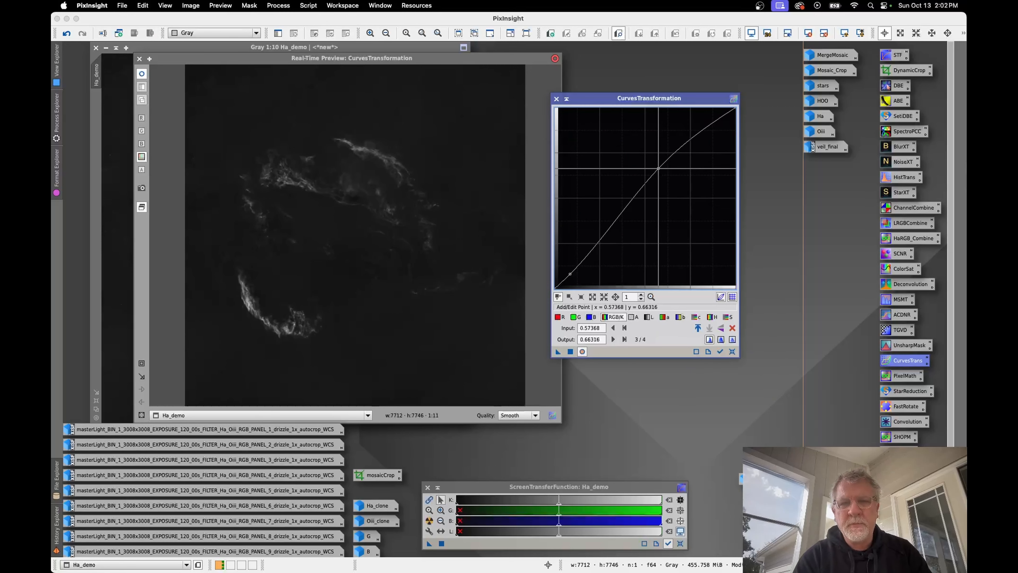
pyautogui.click(570, 352)
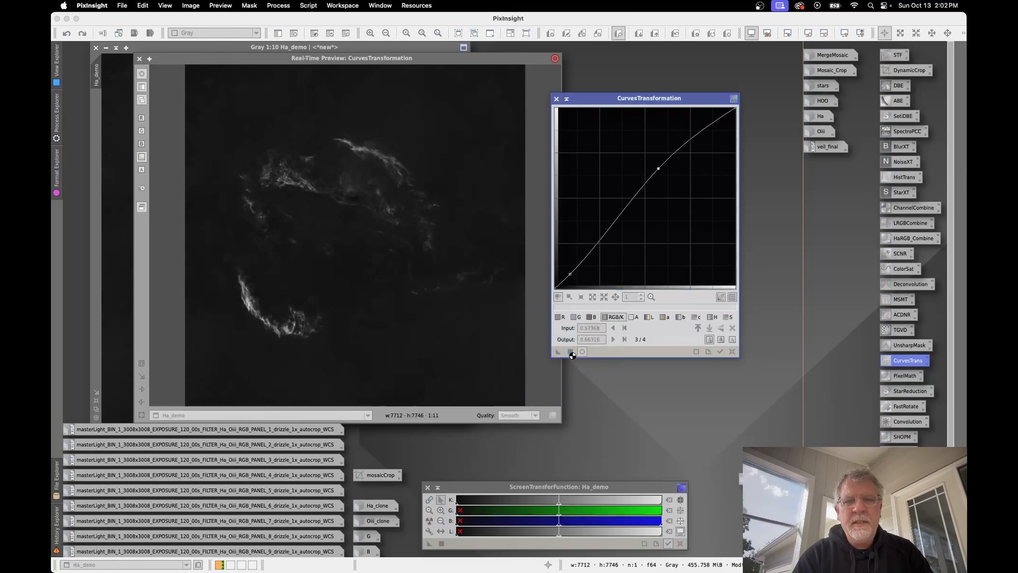
pyautogui.click(582, 352)
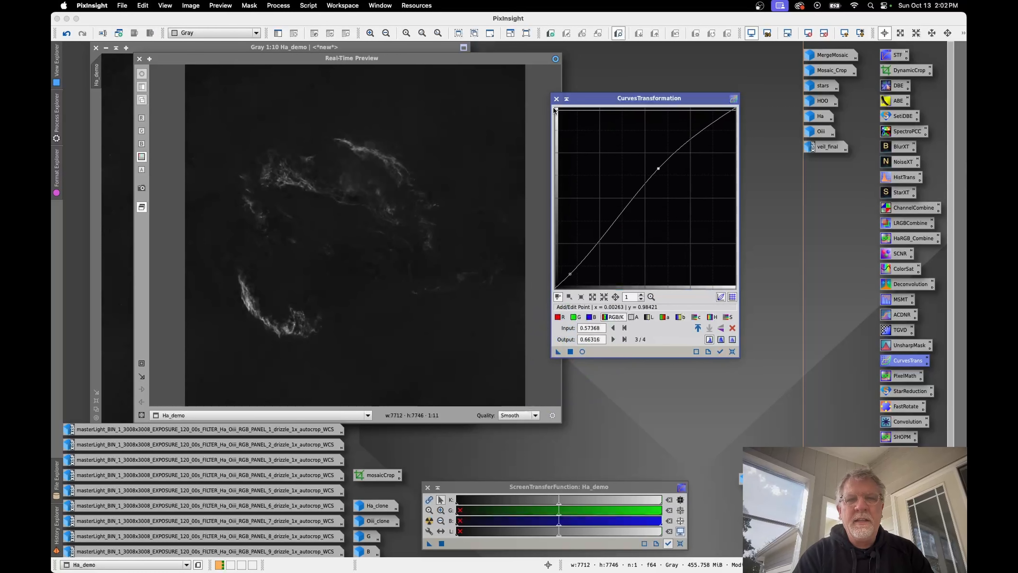
pyautogui.click(555, 99)
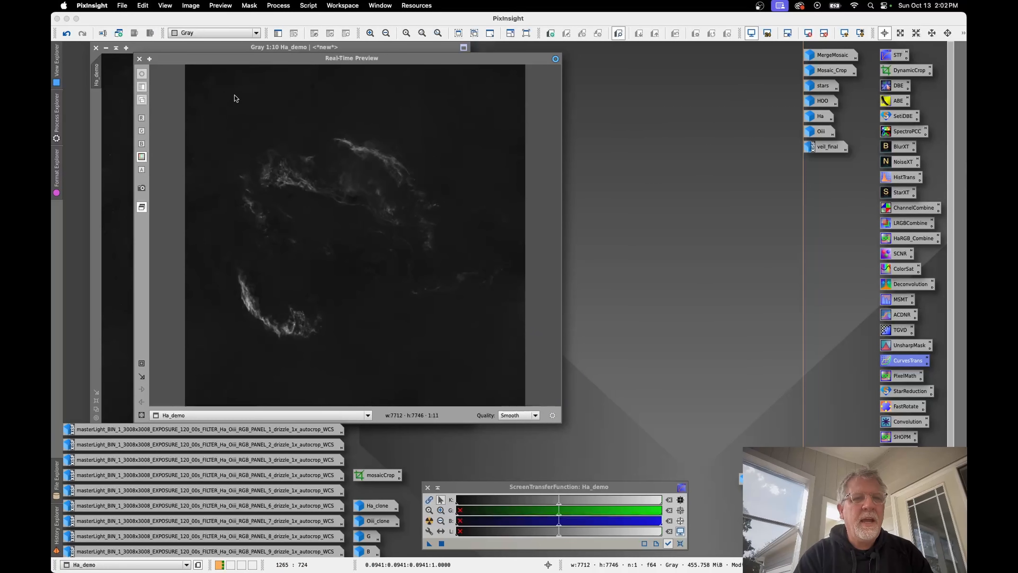
pyautogui.click(139, 58)
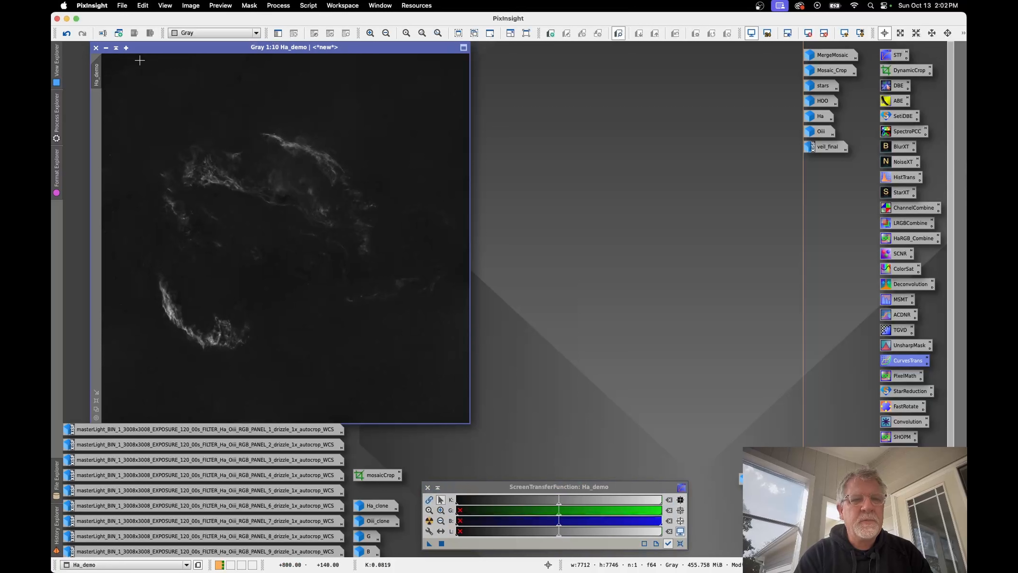
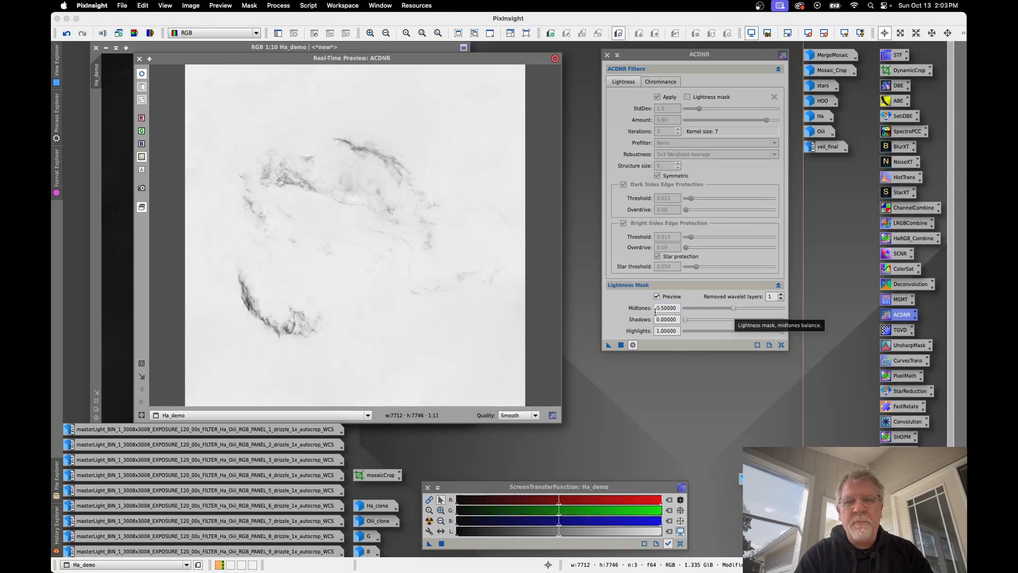
# Step: Tune ACDNR's previewed lightness mask for Ha_demo to midtones 0.28, shadows 0.04 and highlights 0.78, and close the real-time preview
pyautogui.moveTo(733, 306)
pyautogui.mouseDown()
pyautogui.moveTo(741, 309)
pyautogui.moveTo(721, 309)
pyautogui.mouseUp()
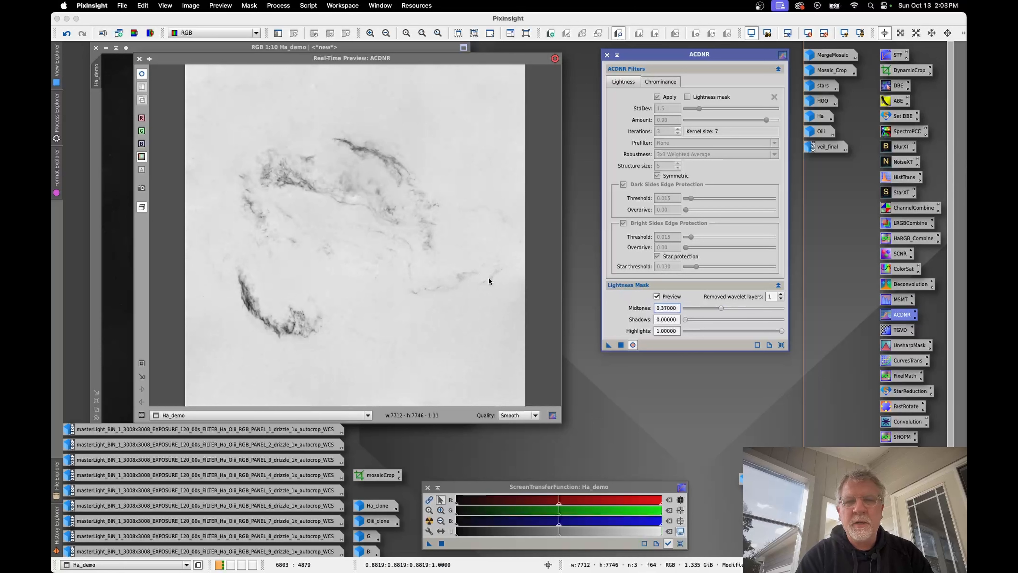
pyautogui.moveTo(721, 307); pyautogui.dragTo(719, 308)
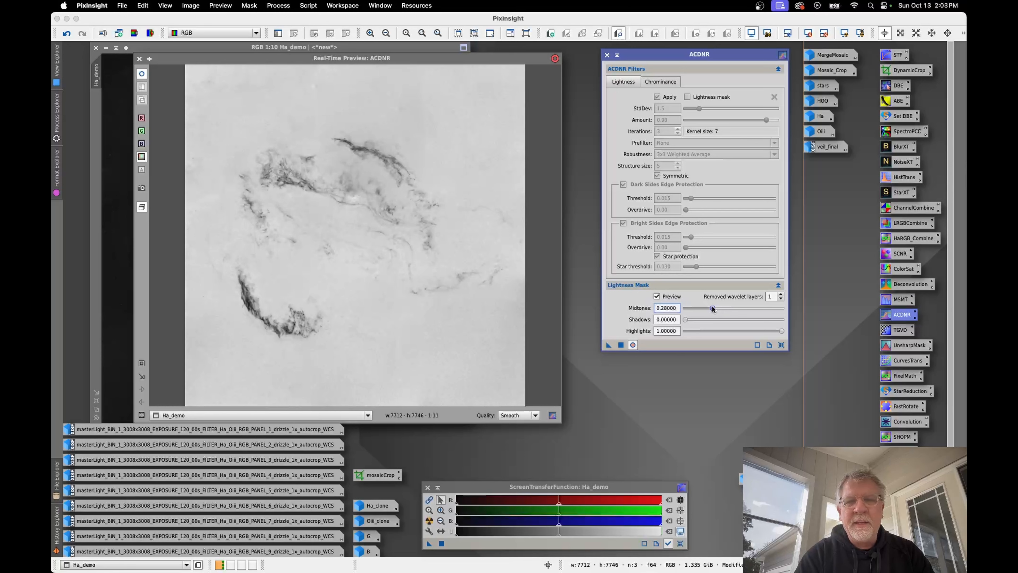
pyautogui.moveTo(779, 328); pyautogui.dragTo(756, 330)
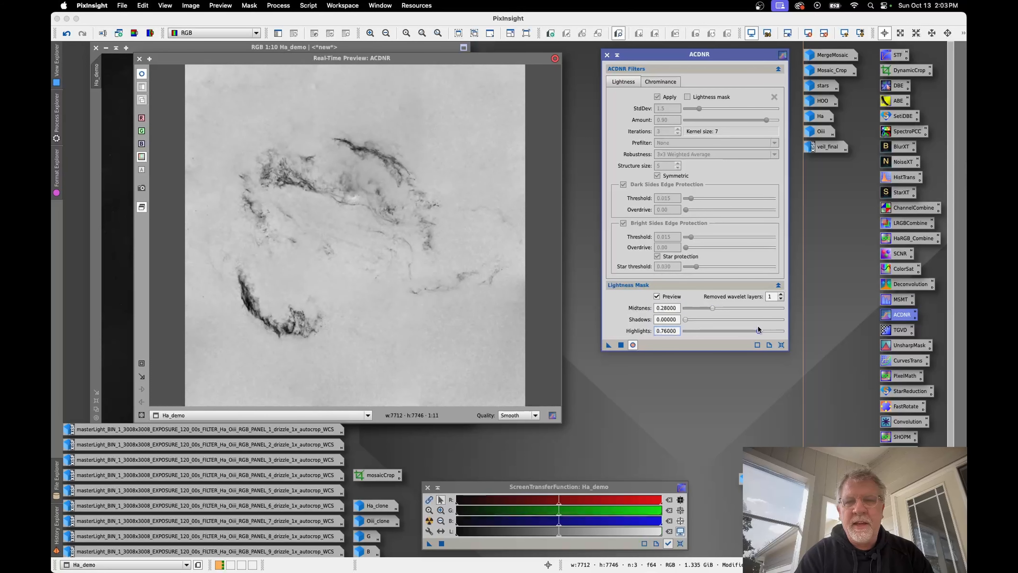
pyautogui.moveTo(759, 328); pyautogui.dragTo(716, 308)
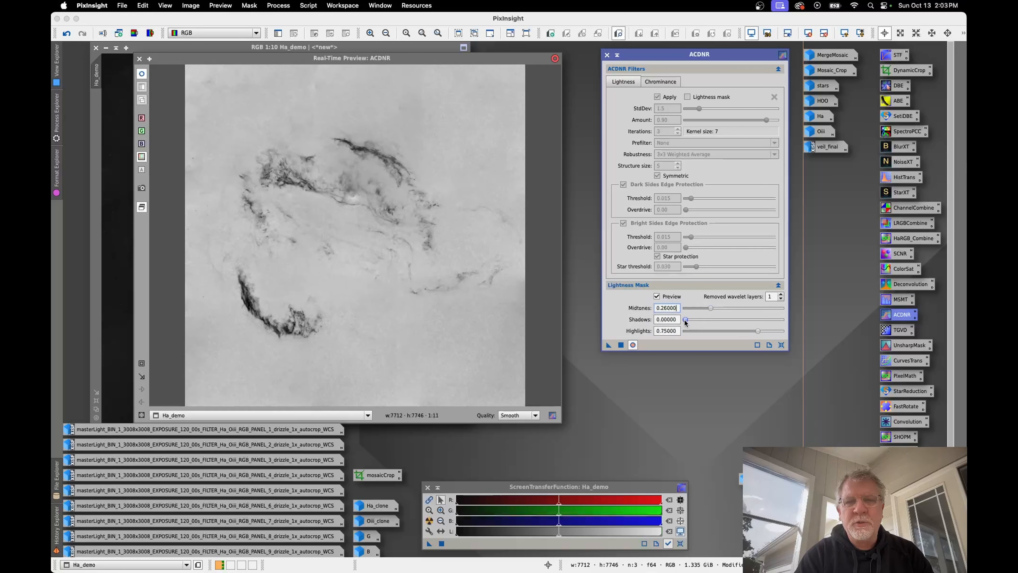
pyautogui.moveTo(687, 320); pyautogui.dragTo(686, 322)
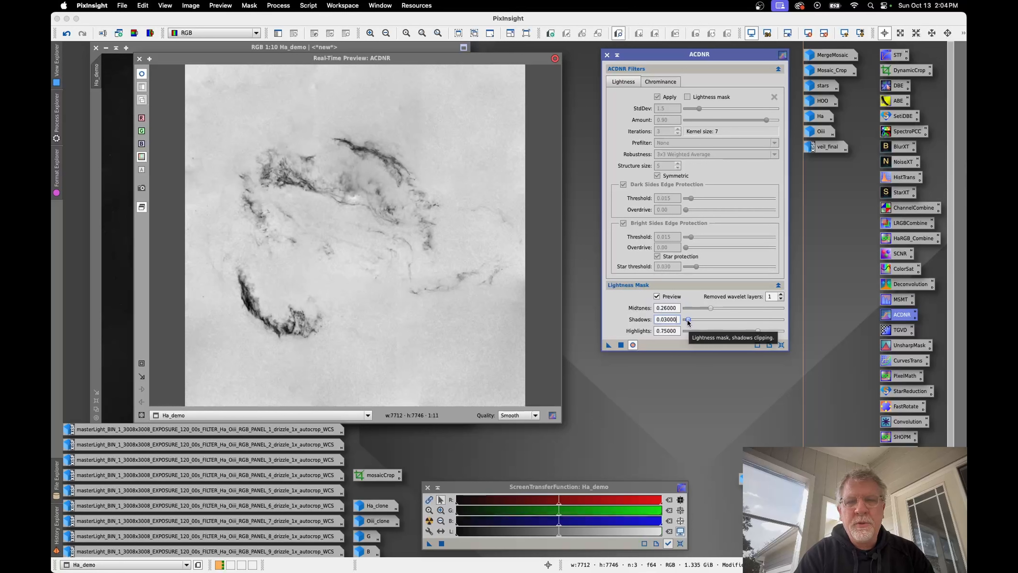
pyautogui.click(687, 320)
pyautogui.moveTo(688, 321); pyautogui.dragTo(711, 308)
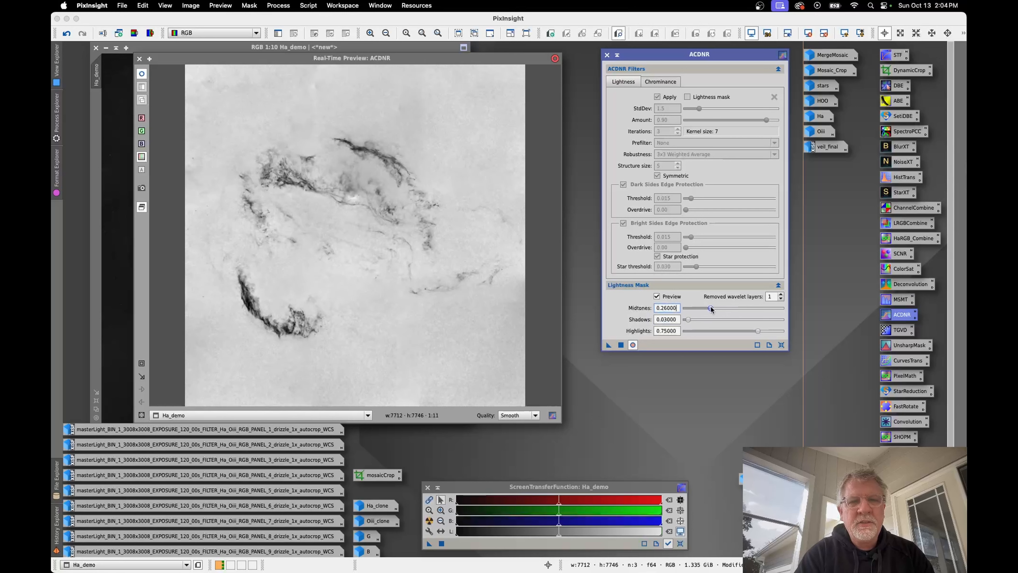
pyautogui.click(758, 331)
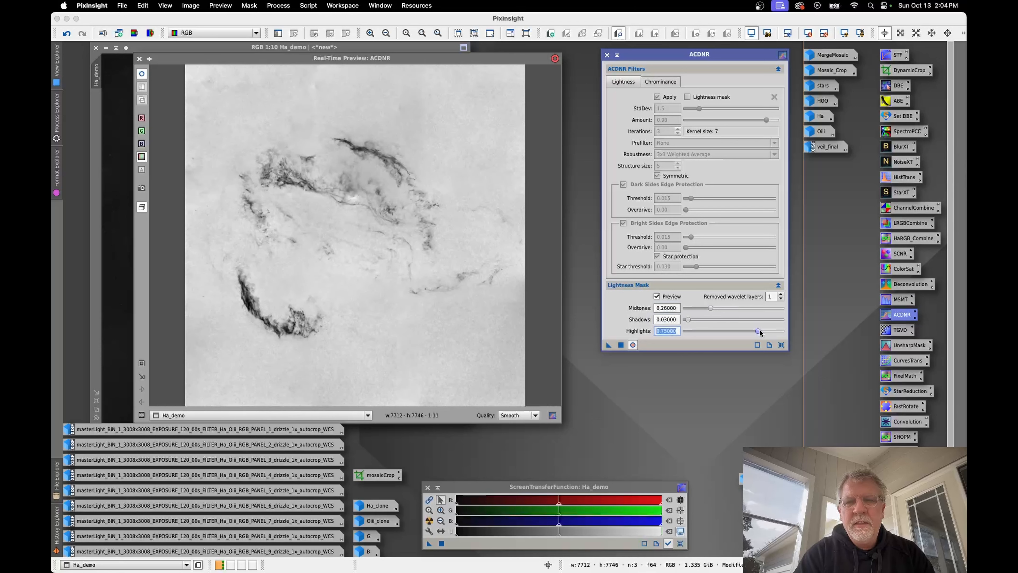
pyautogui.moveTo(760, 332)
pyautogui.mouseDown()
pyautogui.moveTo(713, 331)
pyautogui.moveTo(754, 332)
pyautogui.mouseUp()
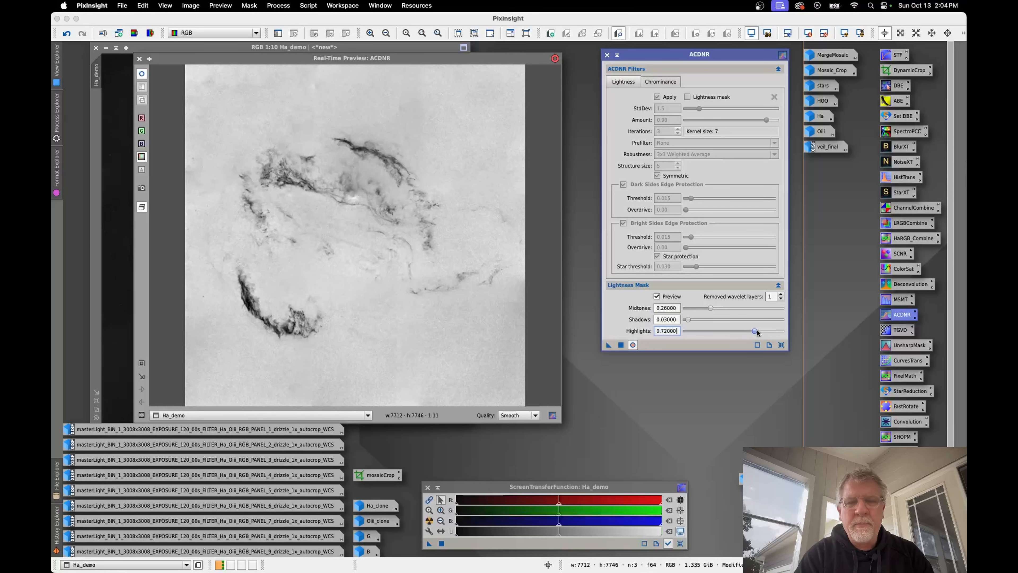
pyautogui.moveTo(712, 308); pyautogui.dragTo(708, 309)
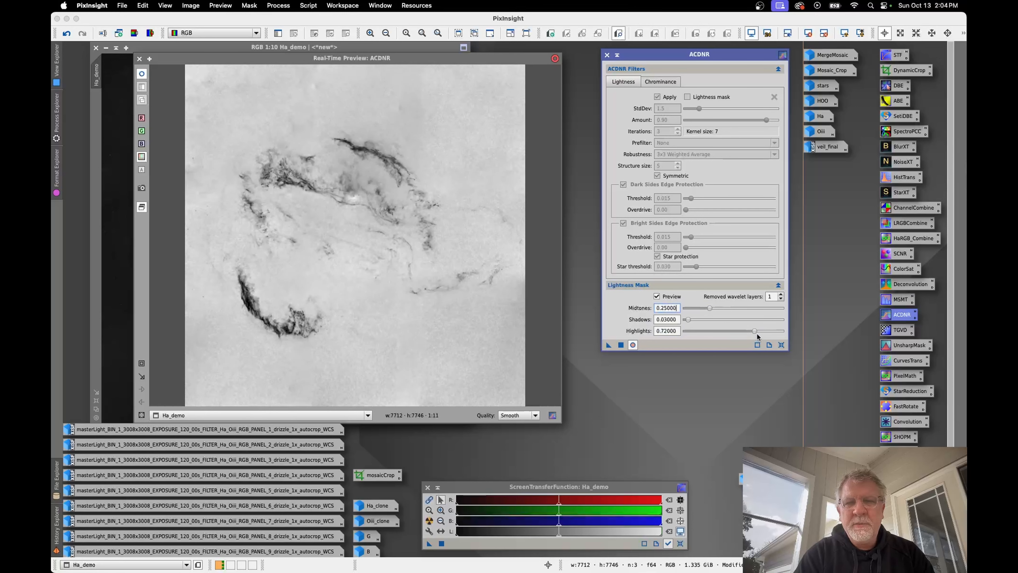
pyautogui.moveTo(754, 331)
pyautogui.mouseDown()
pyautogui.moveTo(743, 330)
pyautogui.moveTo(759, 330)
pyautogui.mouseUp()
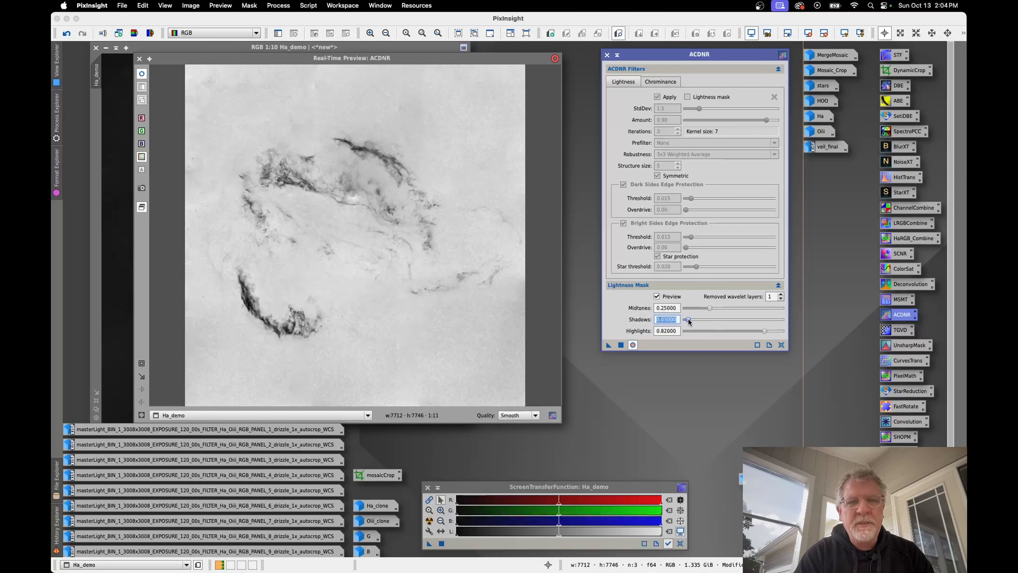
pyautogui.moveTo(687, 319); pyautogui.dragTo(689, 321)
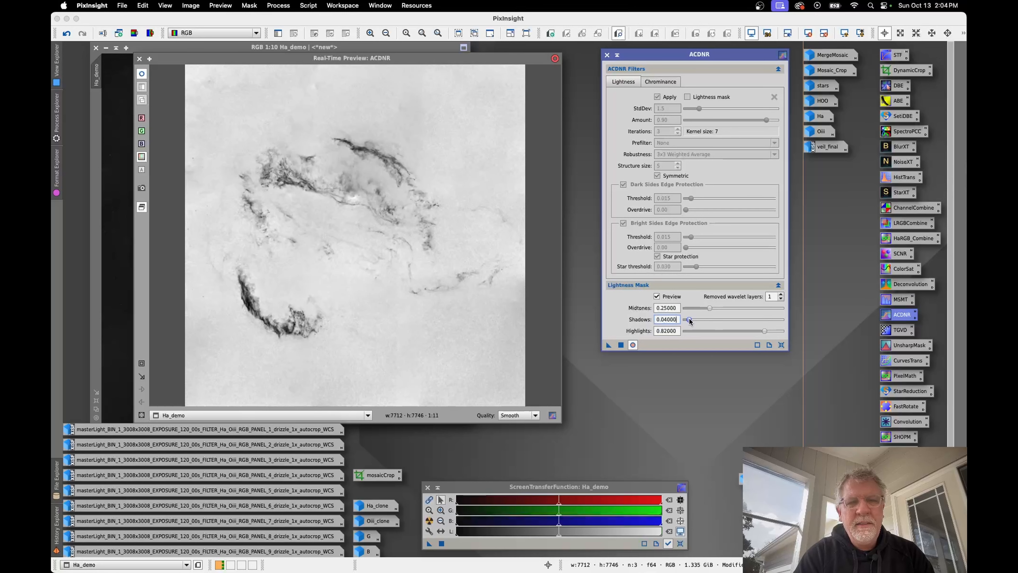
pyautogui.moveTo(764, 330); pyautogui.dragTo(762, 331)
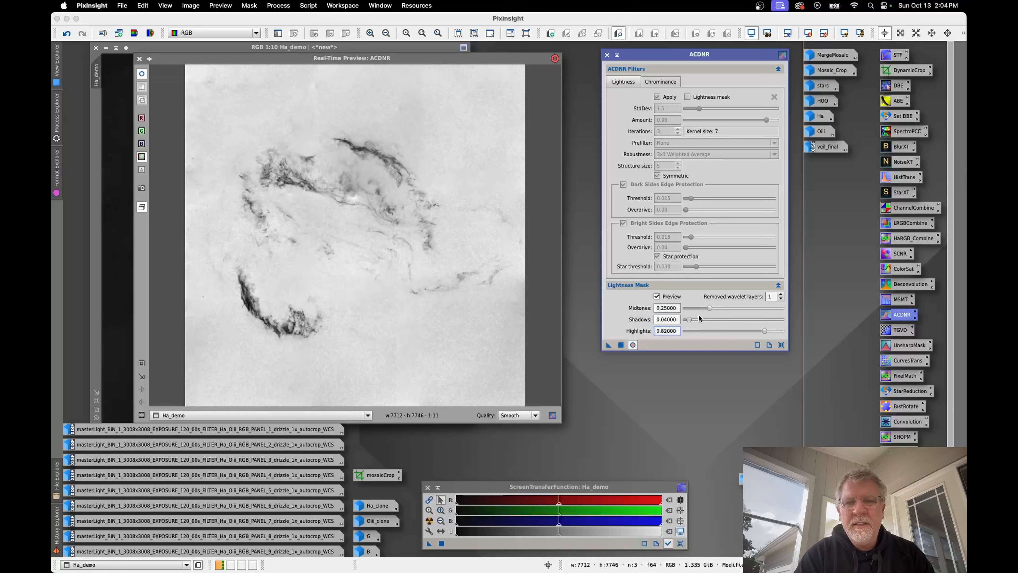
pyautogui.moveTo(707, 307); pyautogui.dragTo(712, 307)
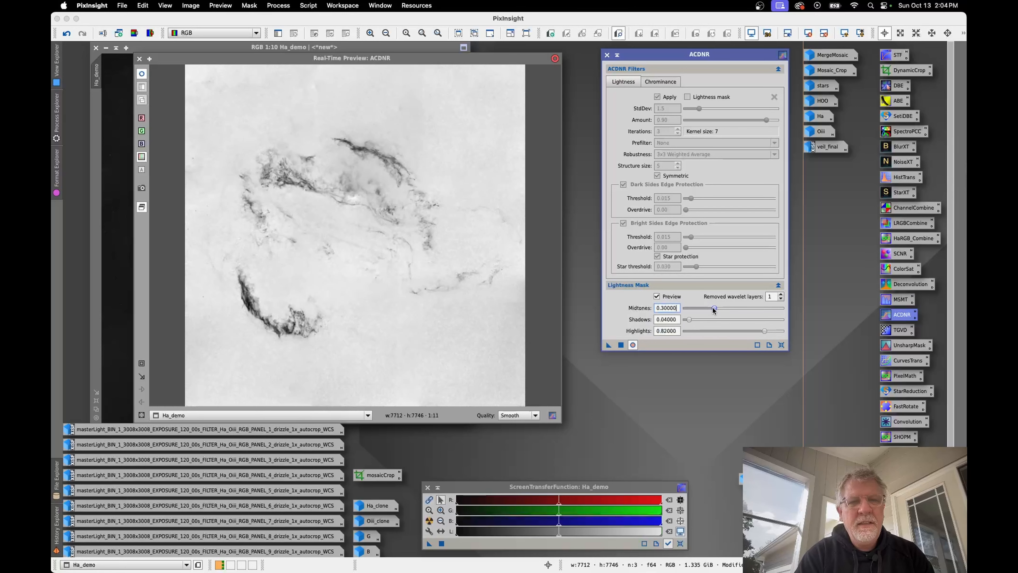
pyautogui.moveTo(764, 330); pyautogui.dragTo(761, 331)
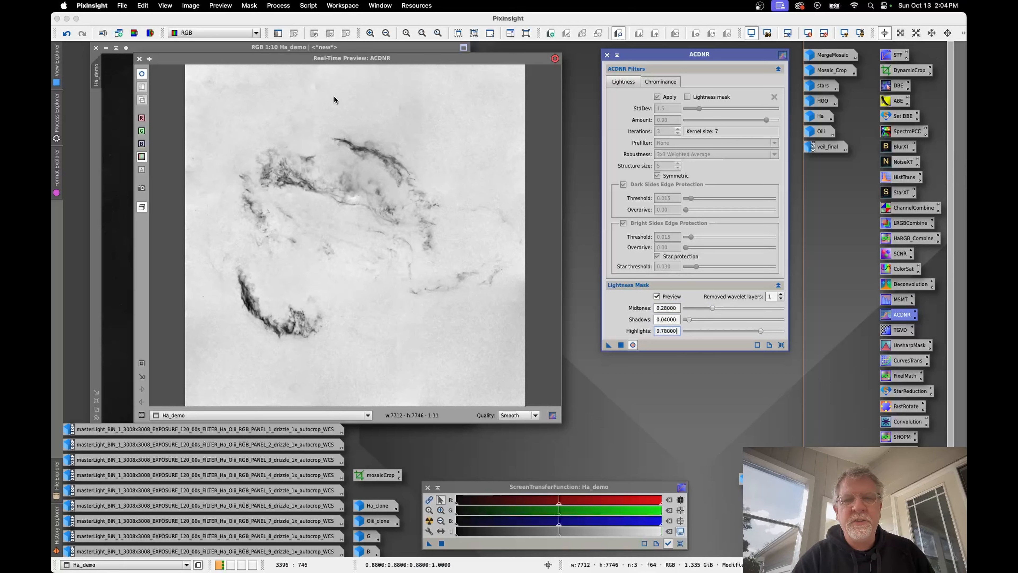
pyautogui.click(632, 345)
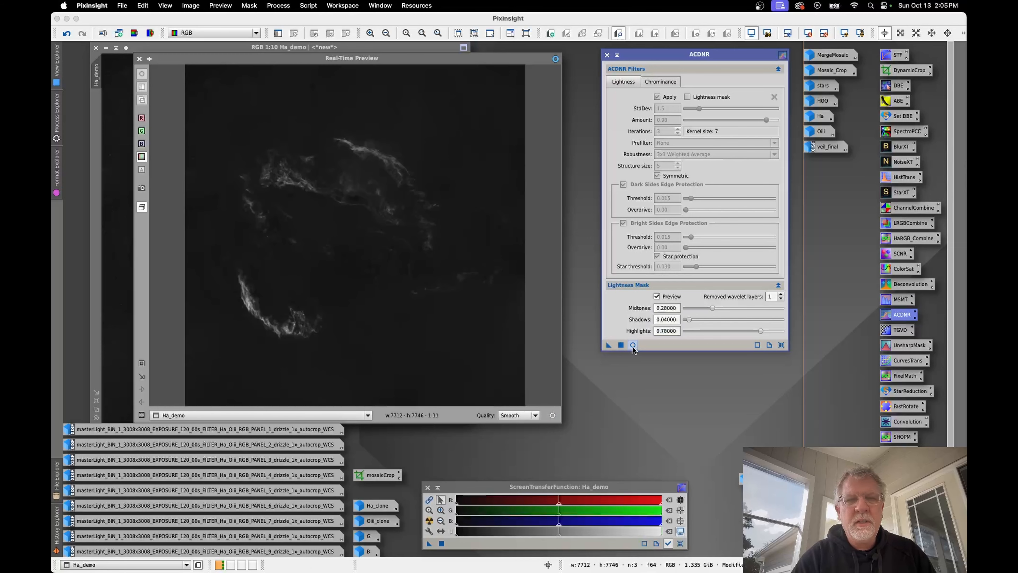
pyautogui.click(139, 59)
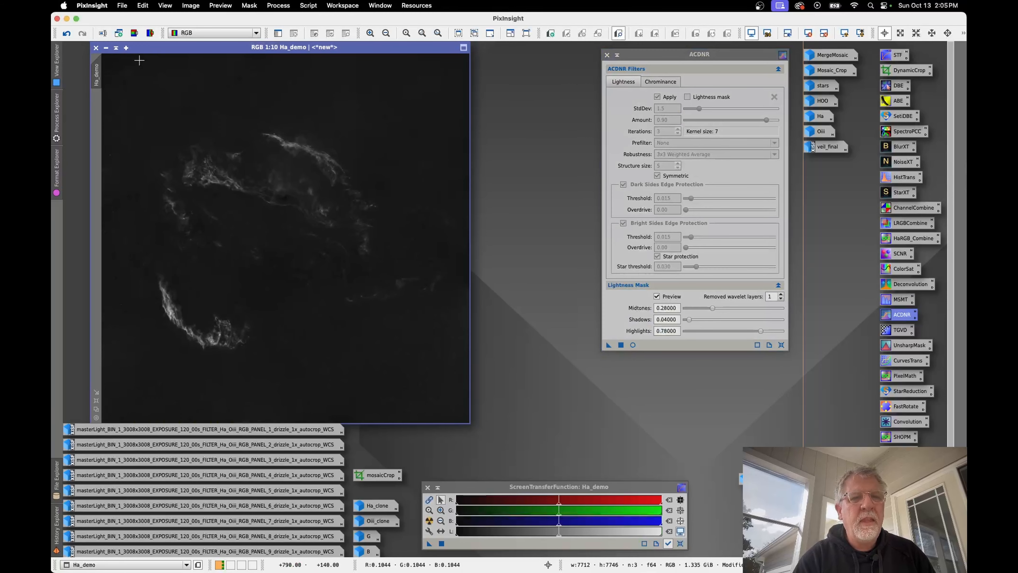
# Step: Duplicate Ha_demo and apply ACDNR with its lightness mask preview to the duplicate to produce a grayscale mask
pyautogui.moveTo(100, 76); pyautogui.dragTo(317, 161)
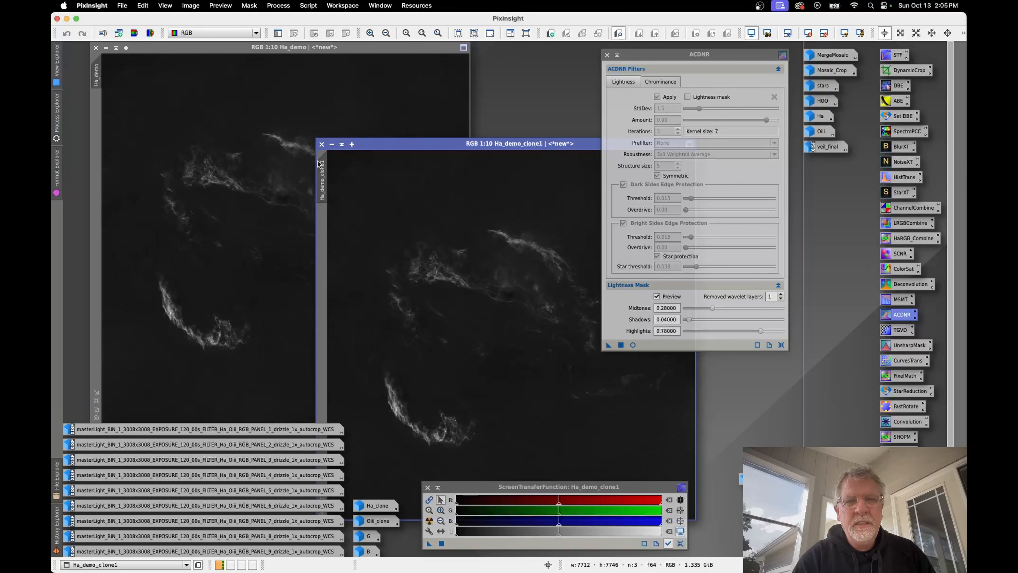
pyautogui.moveTo(460, 144); pyautogui.dragTo(350, 67)
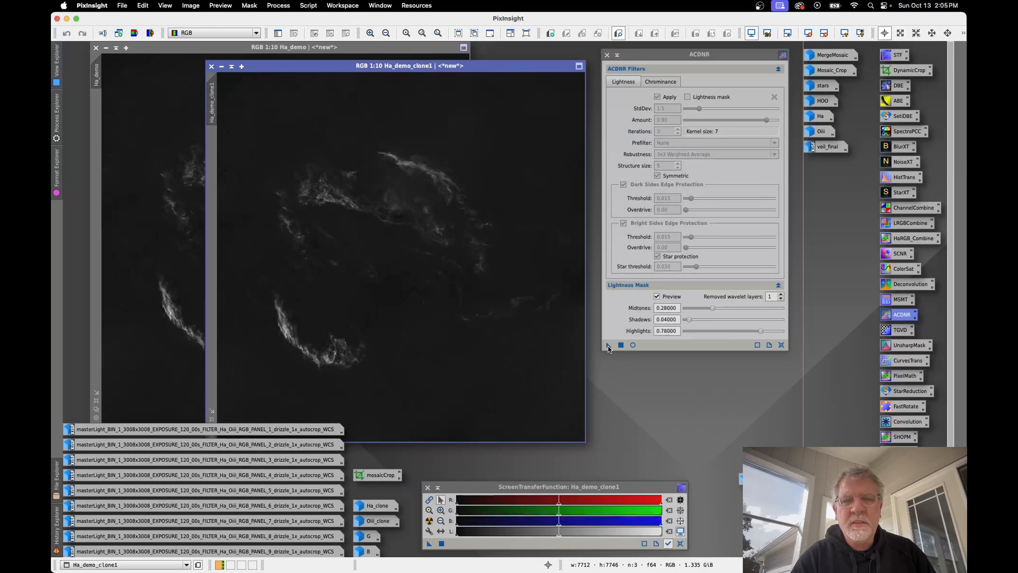
pyautogui.moveTo(609, 345); pyautogui.dragTo(491, 326)
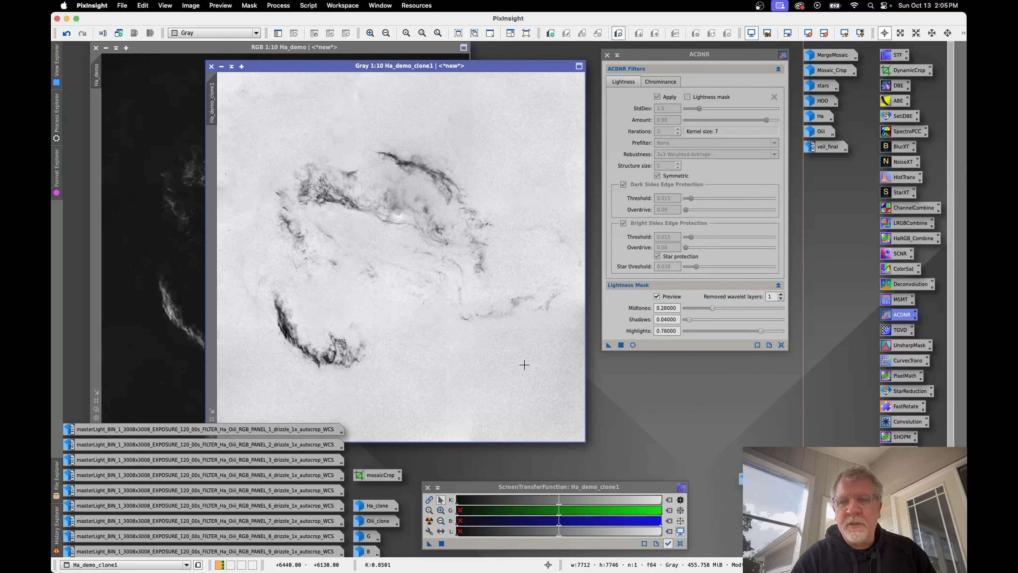
# Step: Blur Ha_demo_clone1 using Convolution with a StdDev of 13.0, checking it in a real-time preview, and close both Convolution and the preview
pyautogui.doubleClick(907, 424)
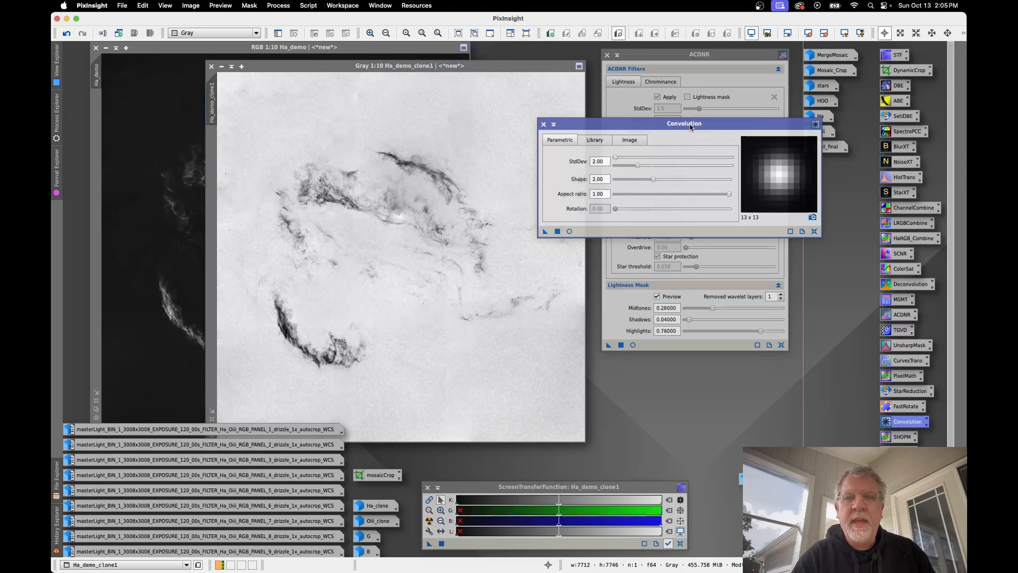
pyautogui.moveTo(689, 124); pyautogui.dragTo(687, 97)
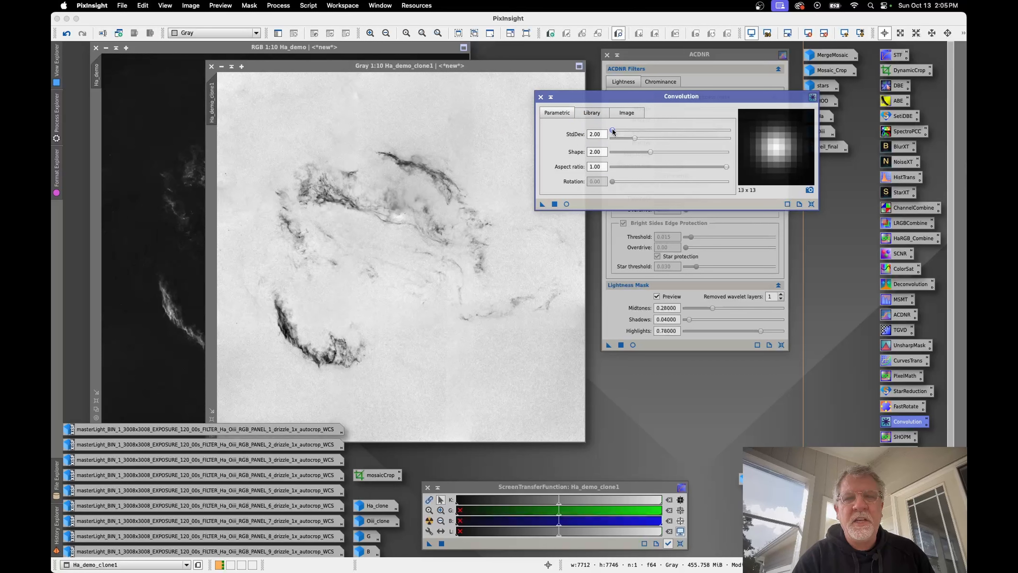
pyautogui.moveTo(613, 130)
pyautogui.mouseDown()
pyautogui.moveTo(652, 124)
pyautogui.moveTo(614, 132)
pyautogui.mouseUp()
pyautogui.click(566, 204)
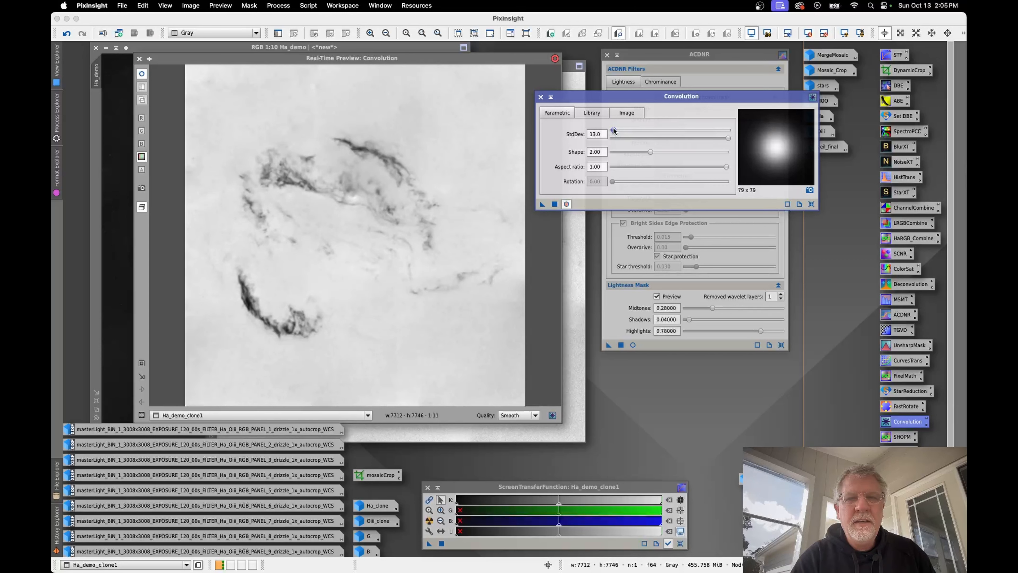
pyautogui.moveTo(613, 130); pyautogui.dragTo(614, 130)
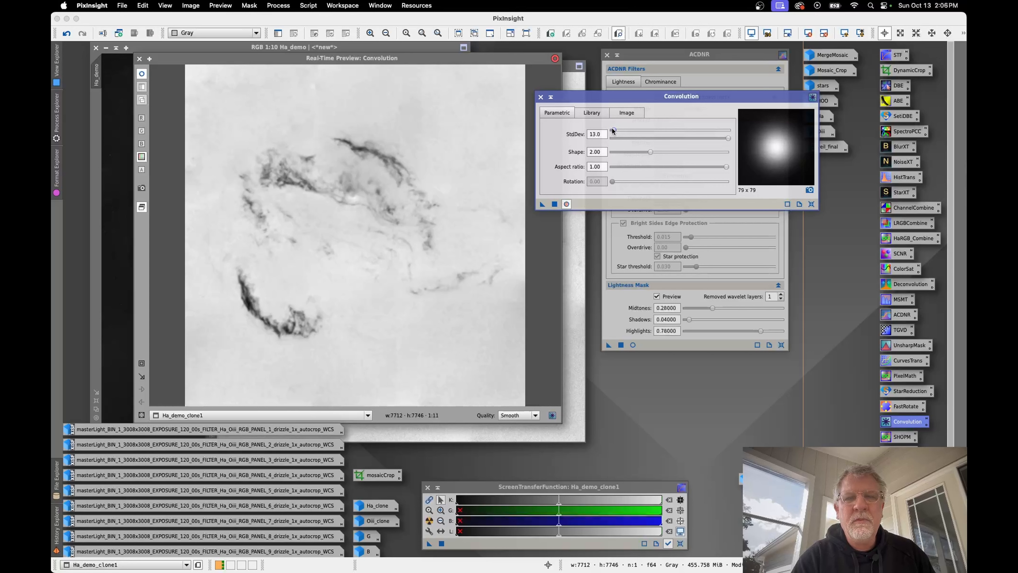
pyautogui.moveTo(613, 131); pyautogui.dragTo(614, 130)
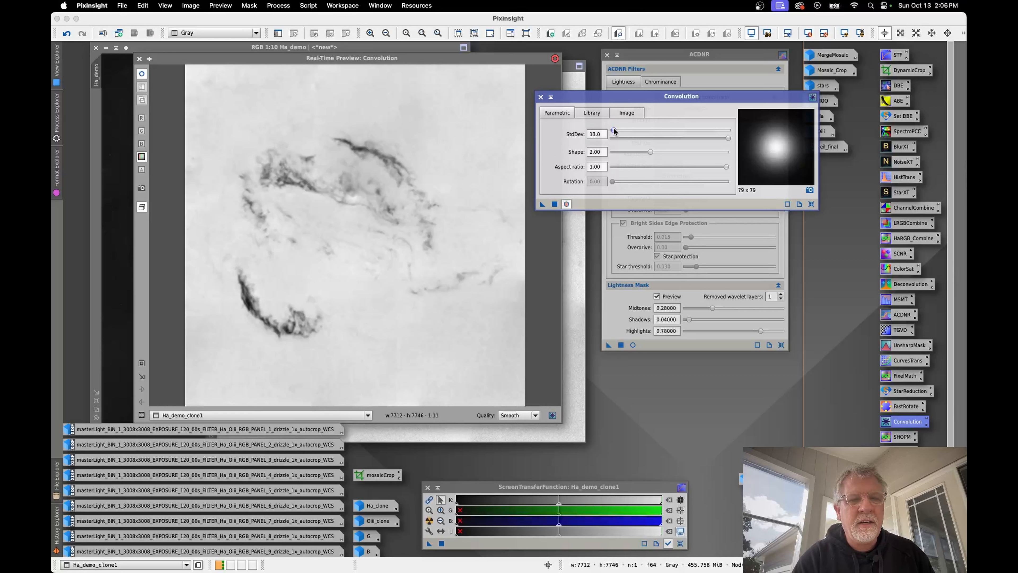
pyautogui.click(555, 204)
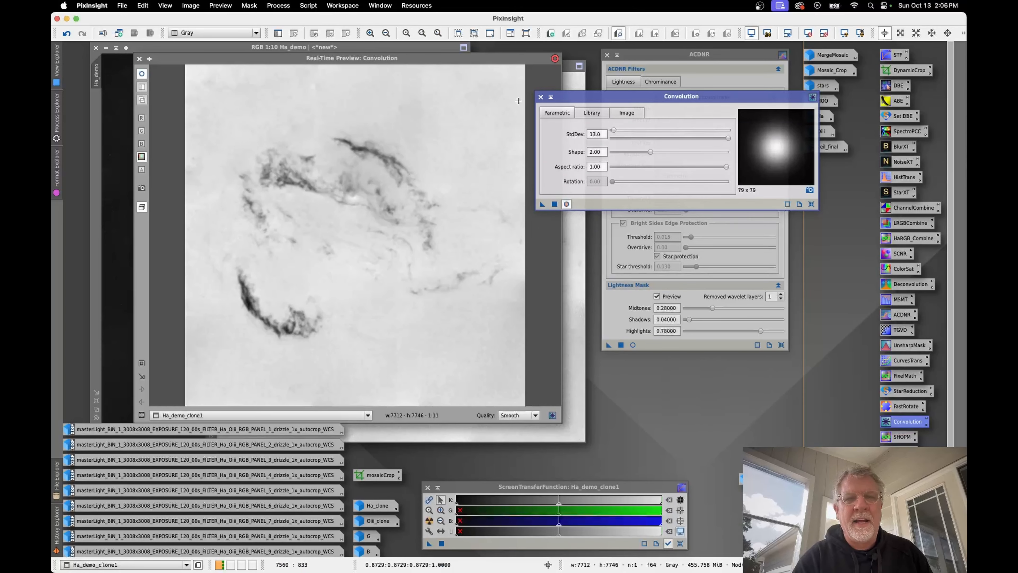
pyautogui.click(541, 97)
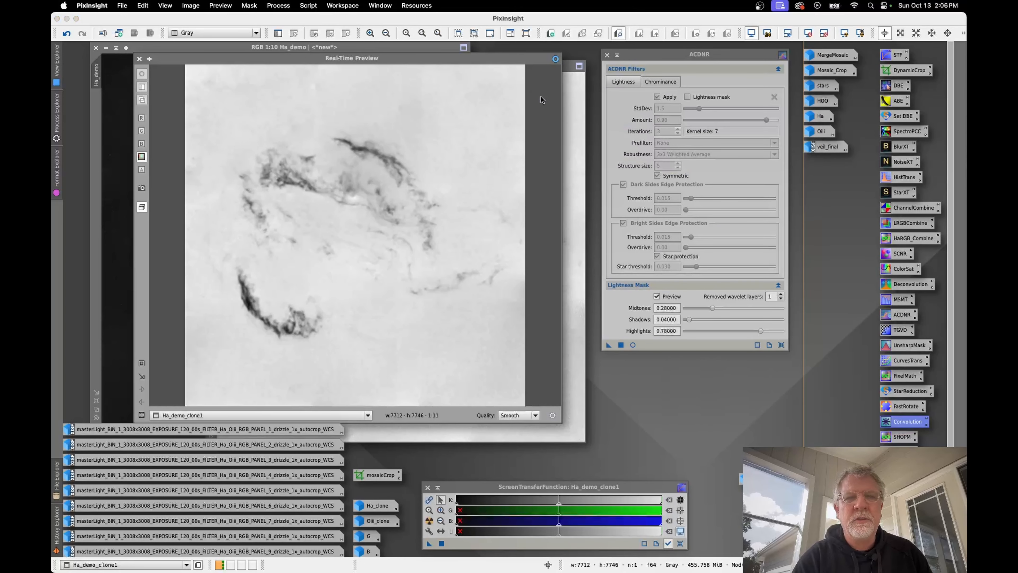
pyautogui.click(139, 59)
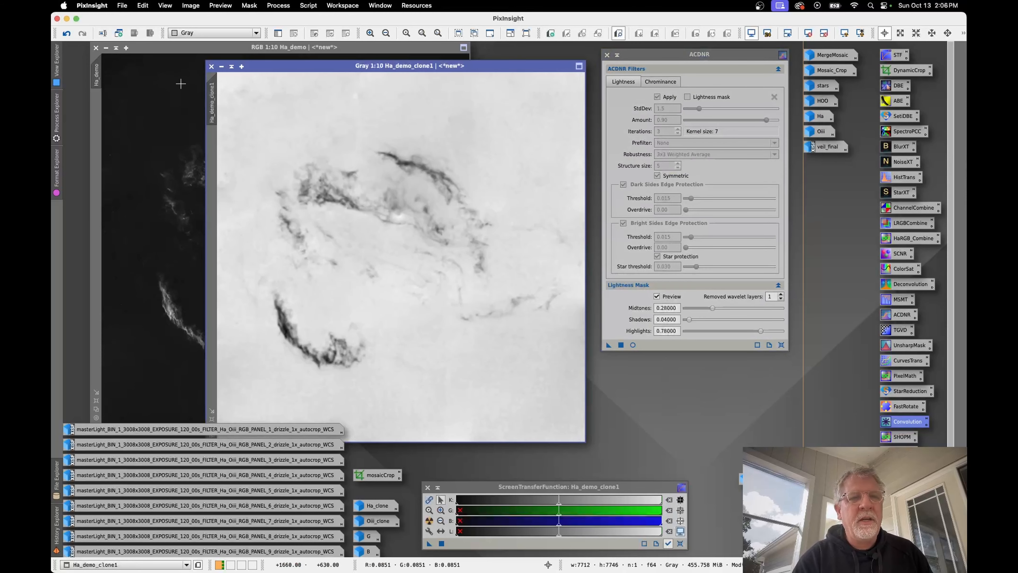
# Step: Assign Ha_demo_clone1 as the mask of Ha_demo, minimize the mask image and park its icon in empty workspace
pyautogui.moveTo(212, 105); pyautogui.dragTo(99, 121)
pyautogui.click(221, 66)
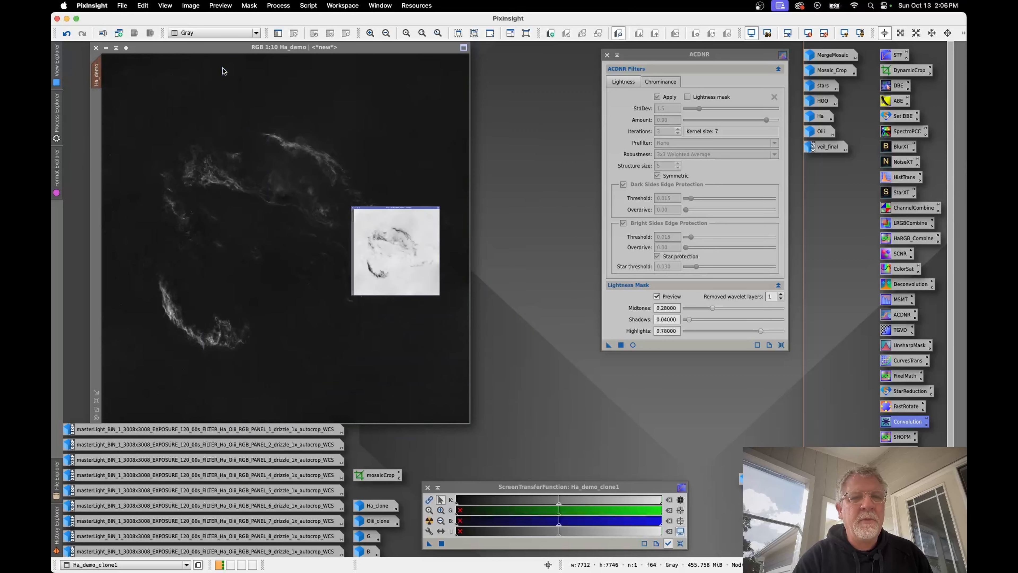
pyautogui.moveTo(432, 254); pyautogui.dragTo(592, 444)
# Step: Show the mask overlay on Ha_demo and invert the mask
pyautogui.rightClick(259, 188)
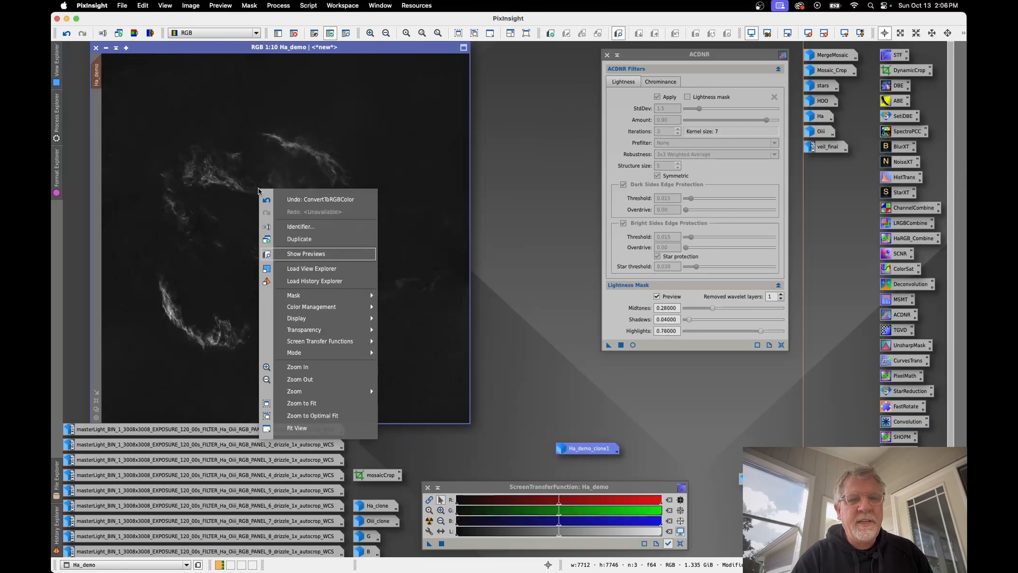
pyautogui.moveTo(334, 294)
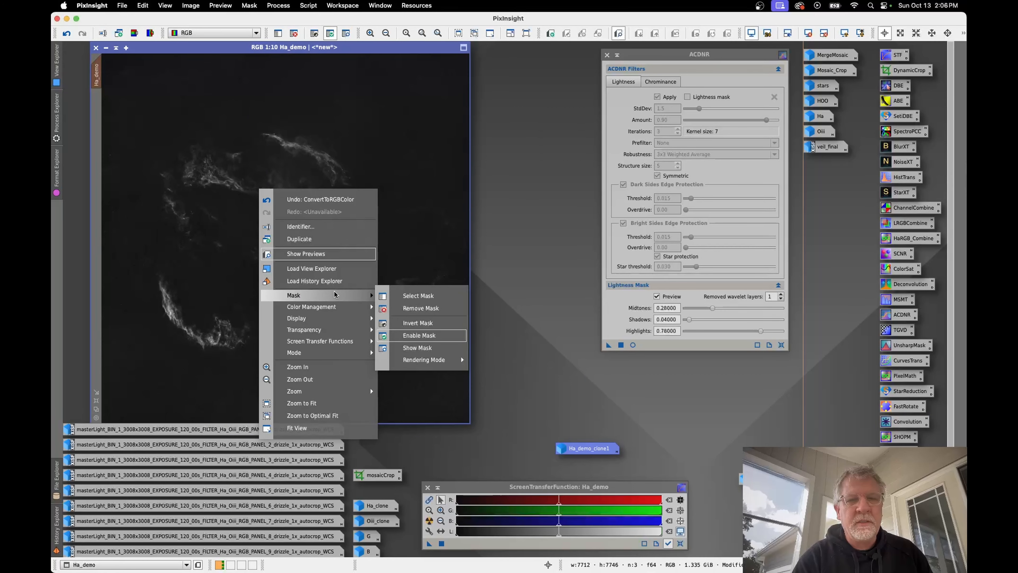
pyautogui.click(419, 348)
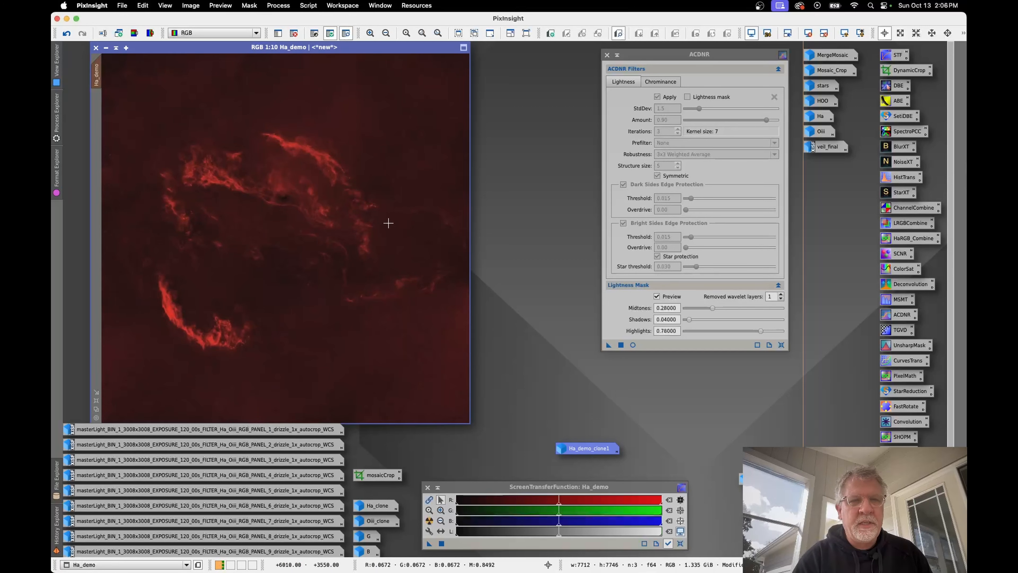
pyautogui.rightClick(331, 199)
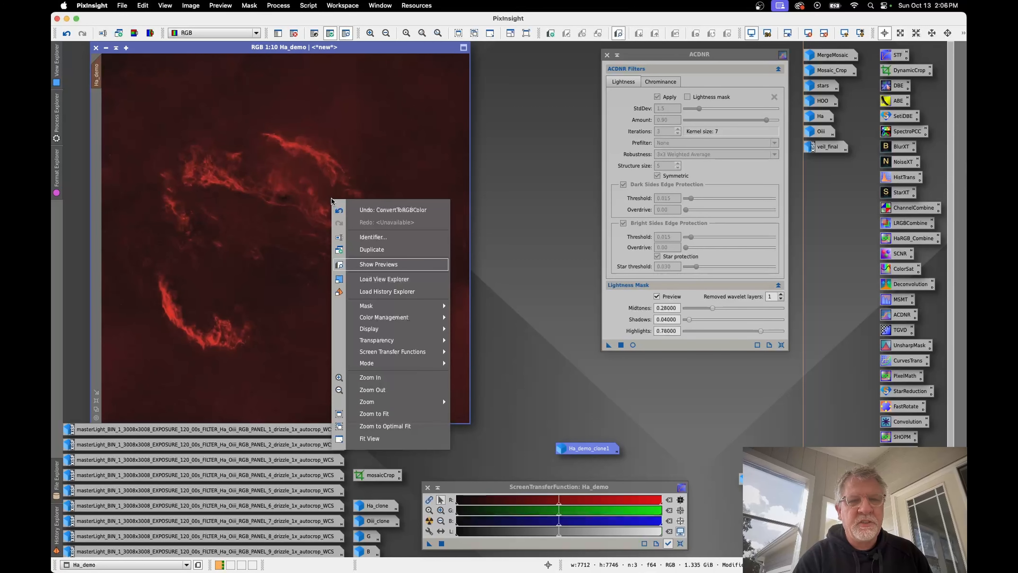
pyautogui.moveTo(372, 306)
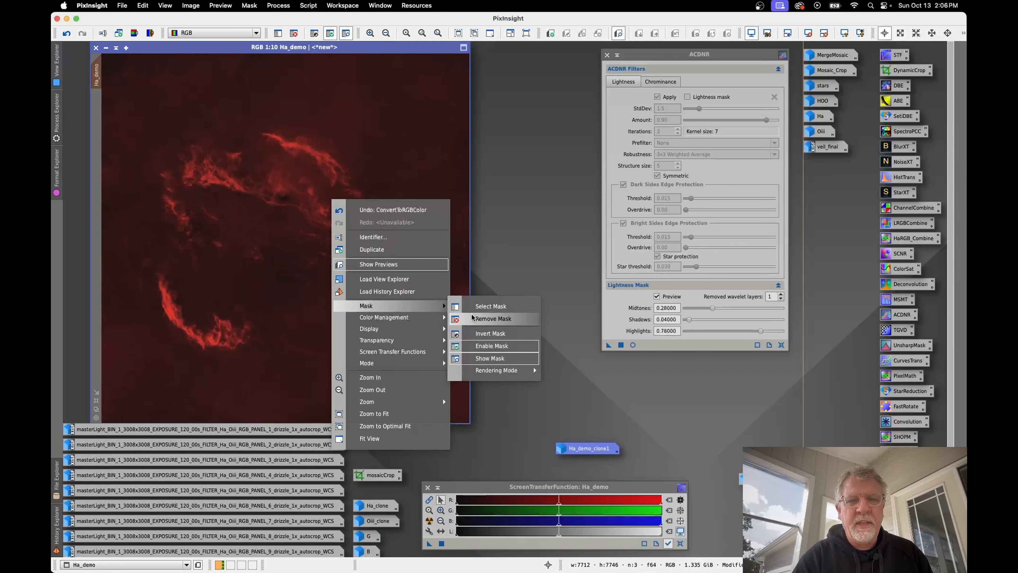
pyautogui.click(487, 333)
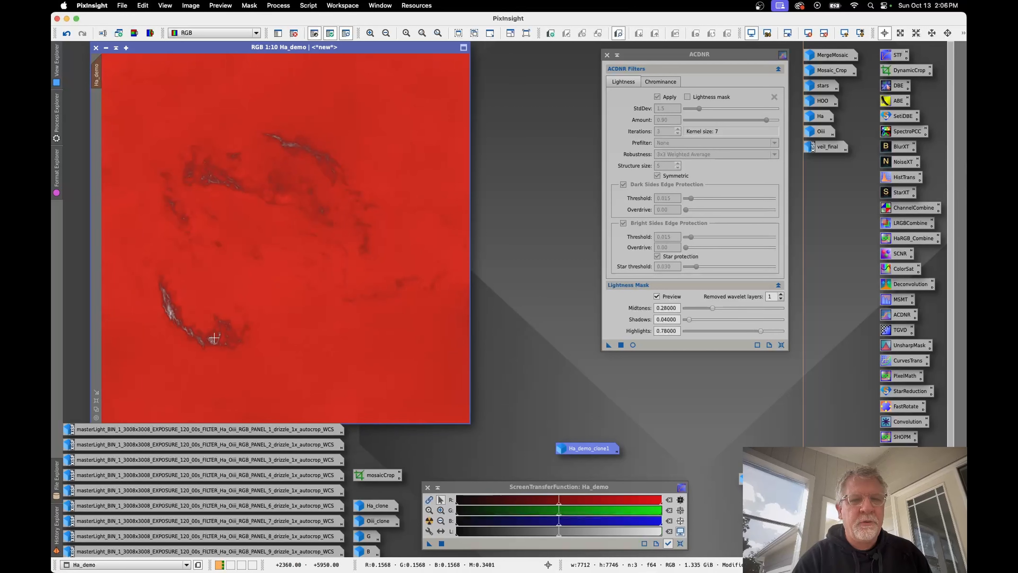
# Step: Hide the mask overlay on Ha_demo while keeping the inverted mask active
pyautogui.rightClick(314, 246)
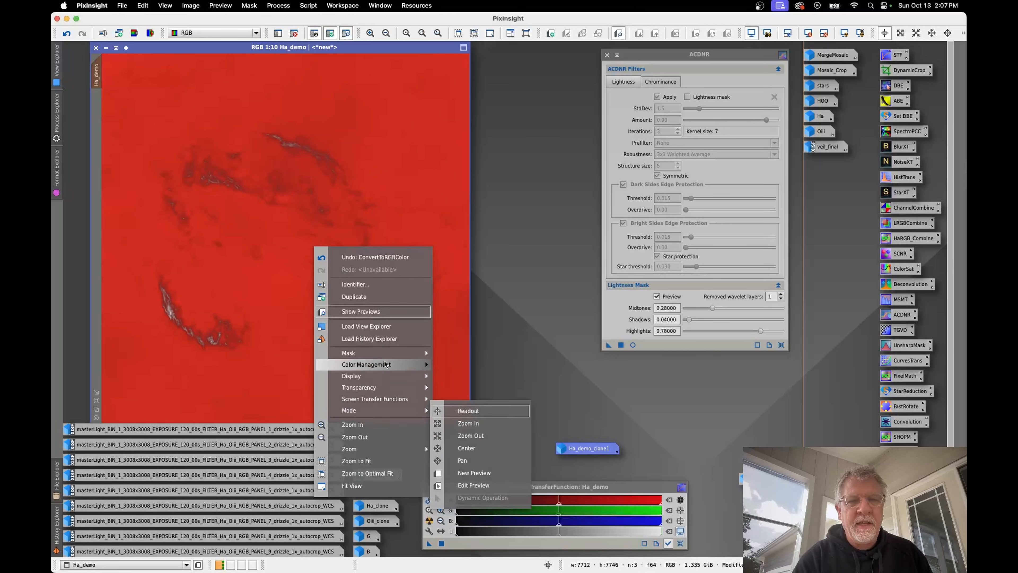
pyautogui.moveTo(385, 353)
pyautogui.click(485, 408)
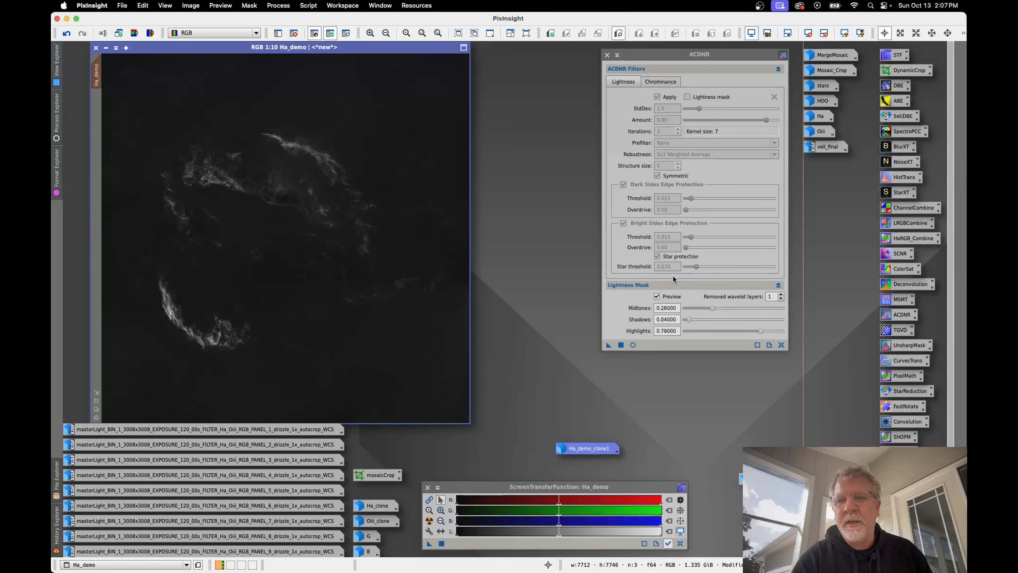
# Step: Start CurvesTransformation with a real-time preview and raise the red curve at input 0.32368 to output 0.57105
pyautogui.click(908, 360)
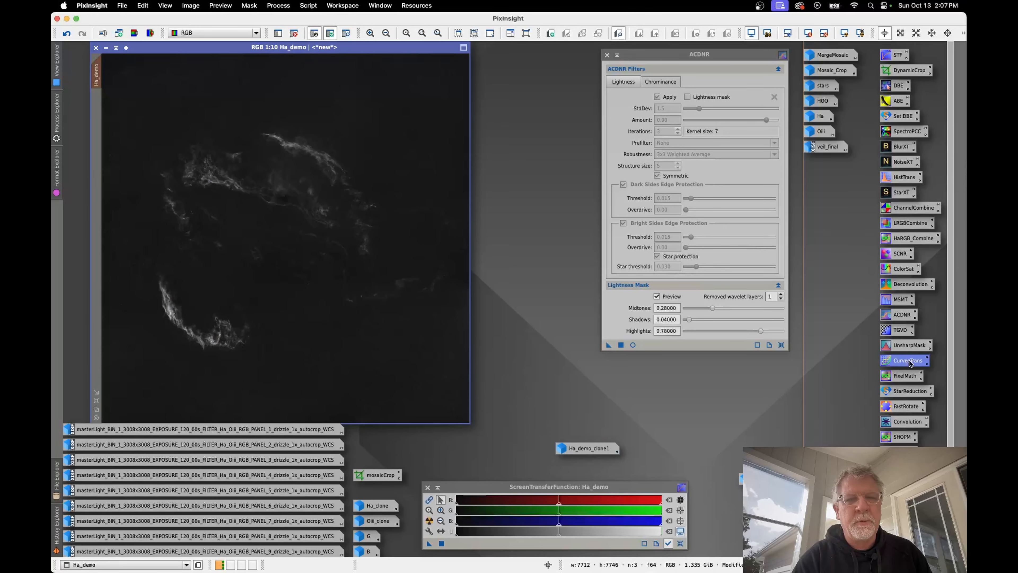
pyautogui.doubleClick(901, 362)
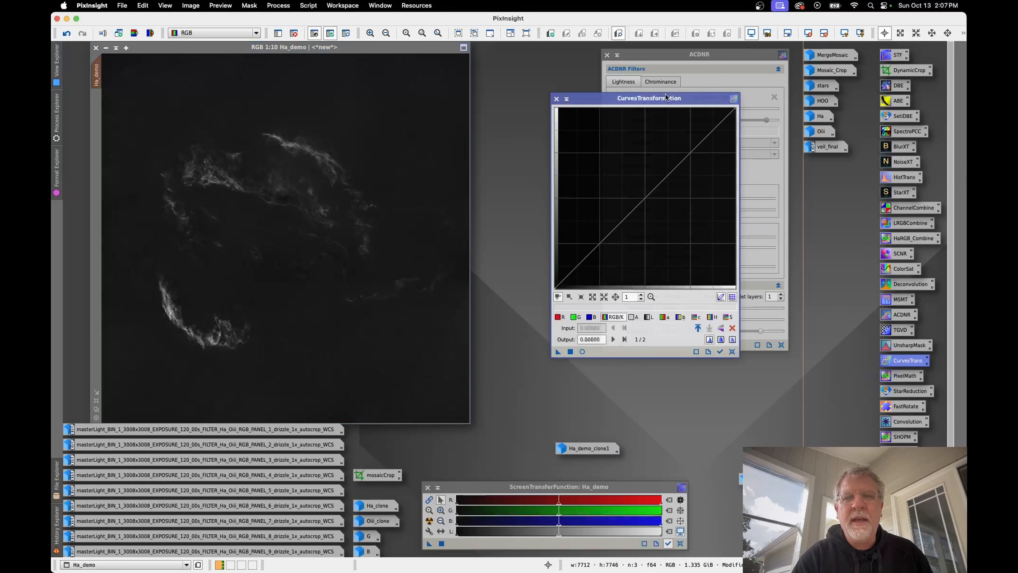
pyautogui.moveTo(669, 99); pyautogui.dragTo(596, 92)
pyautogui.click(515, 344)
pyautogui.click(549, 309)
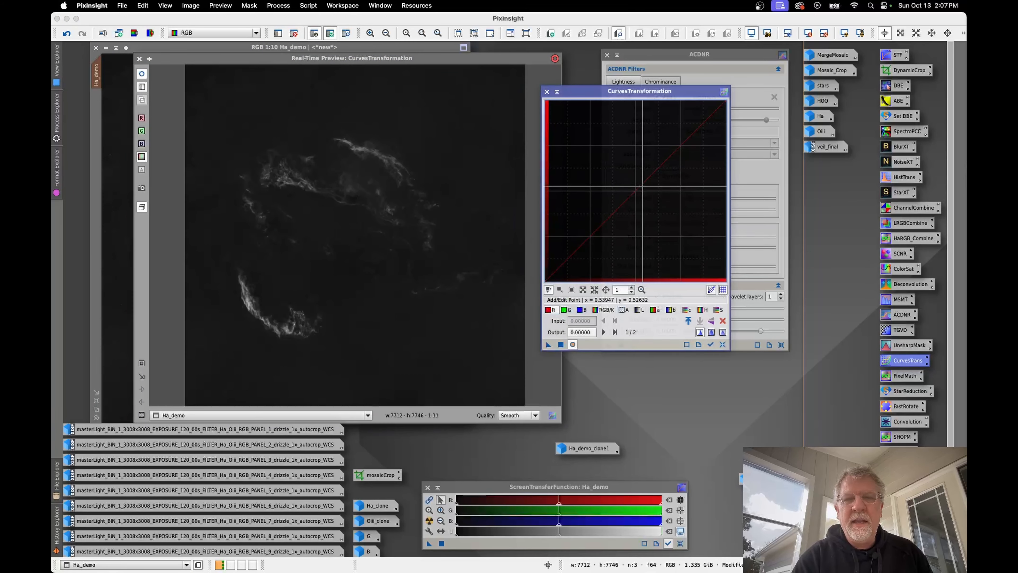
pyautogui.moveTo(633, 190); pyautogui.dragTo(603, 178)
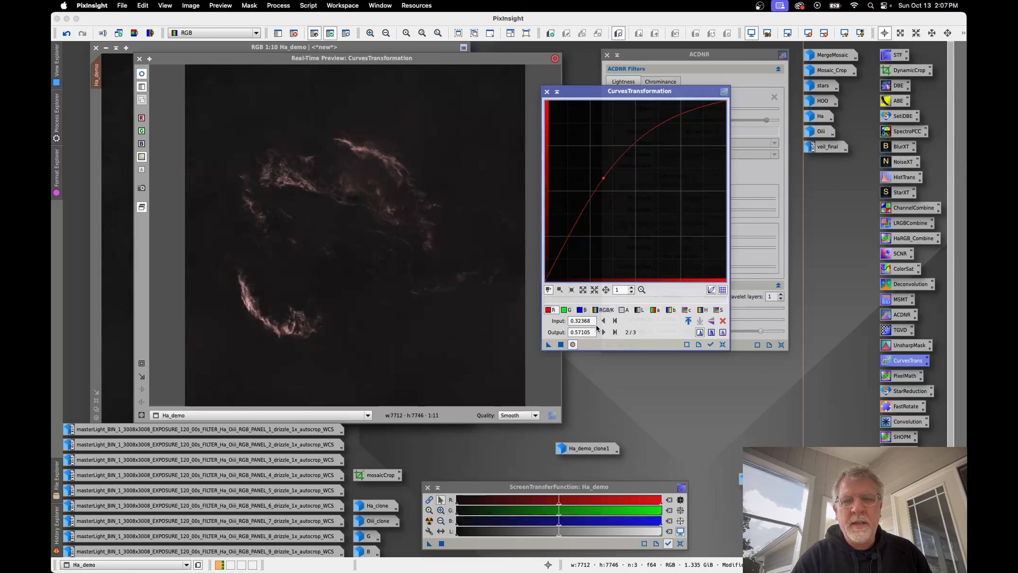
# Step: Lower the blue curve at input 0.53421 to output 0.47105 and the green curve at the same input to 0.49211
pyautogui.click(581, 310)
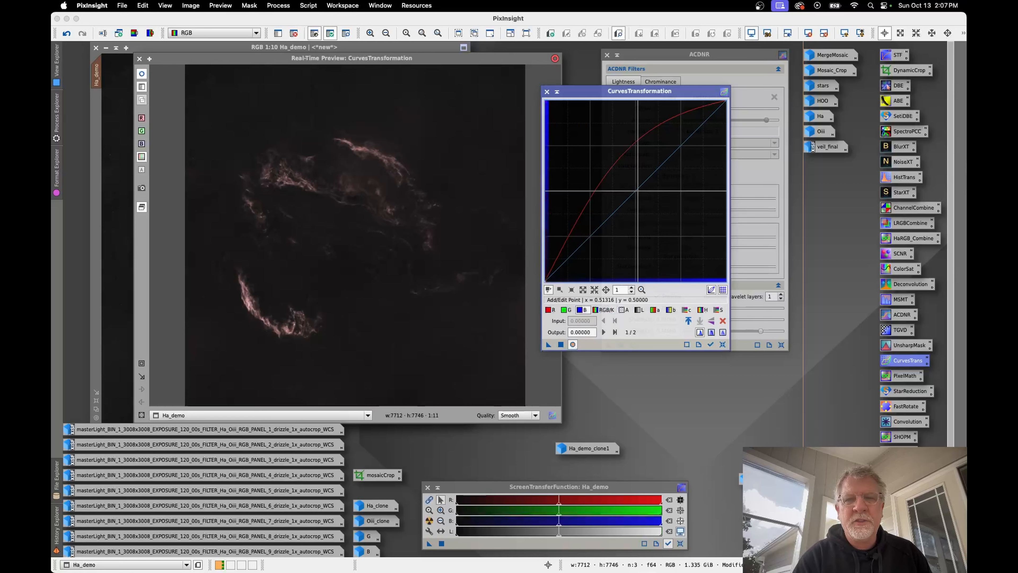
pyautogui.click(637, 191)
pyautogui.moveTo(636, 191); pyautogui.dragTo(641, 195)
pyautogui.click(565, 310)
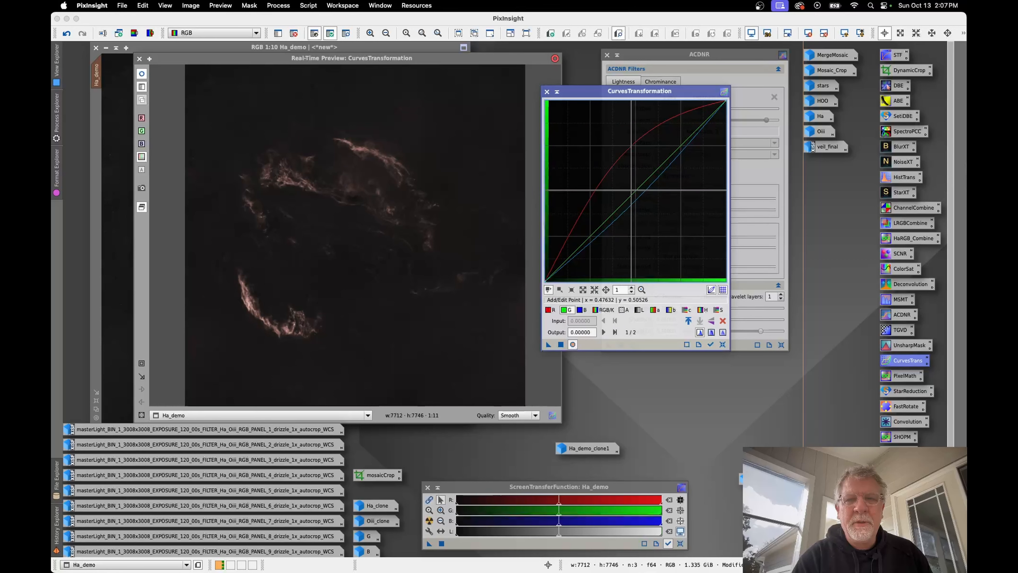
pyautogui.click(639, 190)
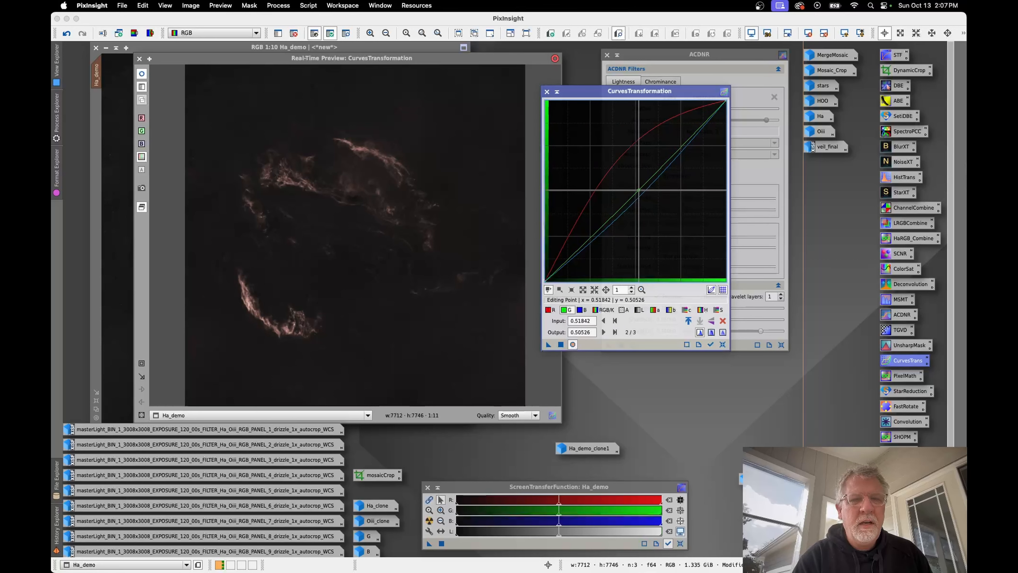
pyautogui.moveTo(638, 190); pyautogui.dragTo(641, 193)
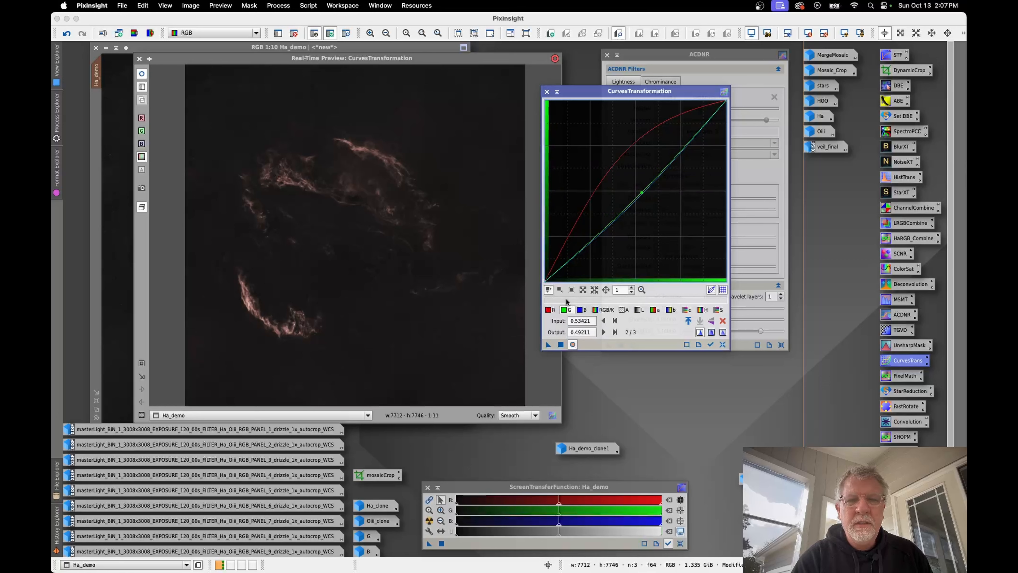
# Step: Raise the CIE c* curve slightly, placing its midpoint at input 0.48947 and output 0.52368
pyautogui.click(686, 310)
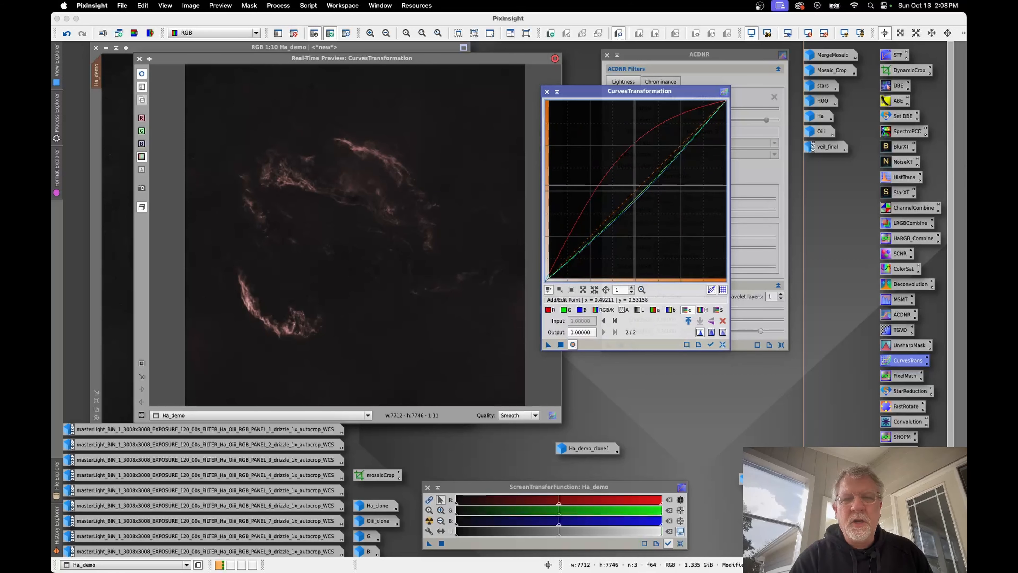
pyautogui.click(637, 188)
pyautogui.moveTo(637, 188); pyautogui.dragTo(634, 187)
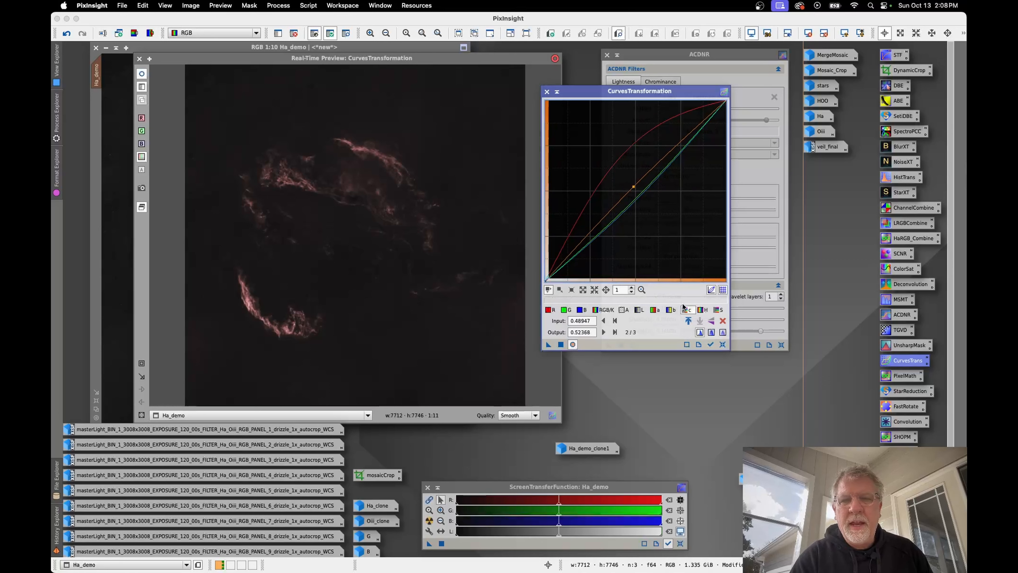
pyautogui.click(669, 309)
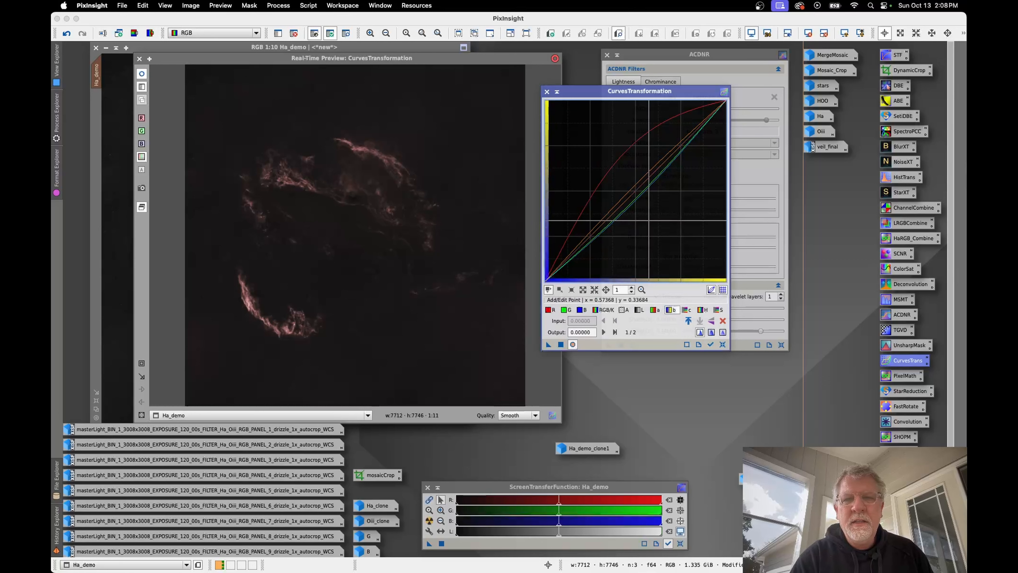
pyautogui.click(636, 191)
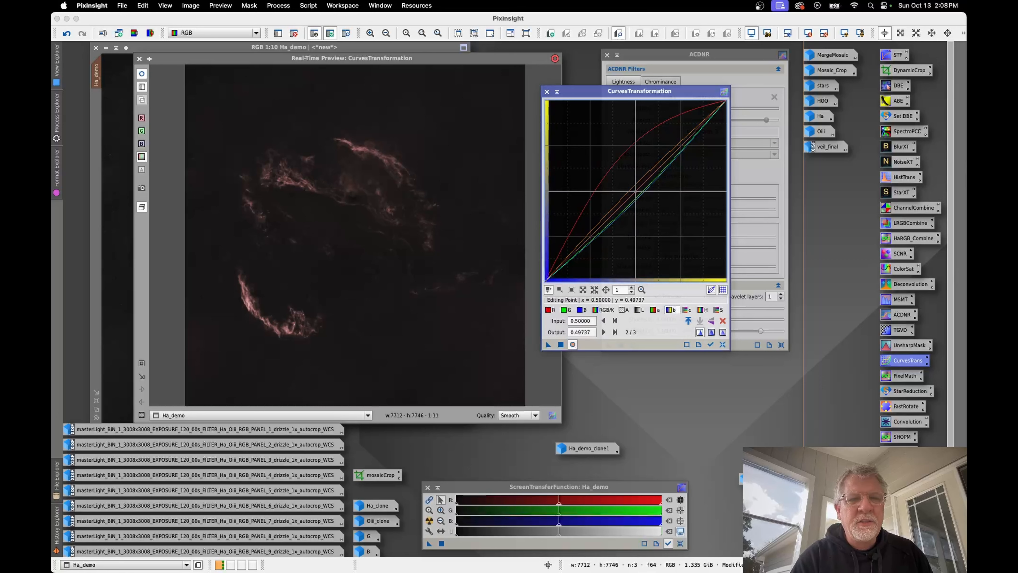
pyautogui.moveTo(636, 191); pyautogui.dragTo(633, 193)
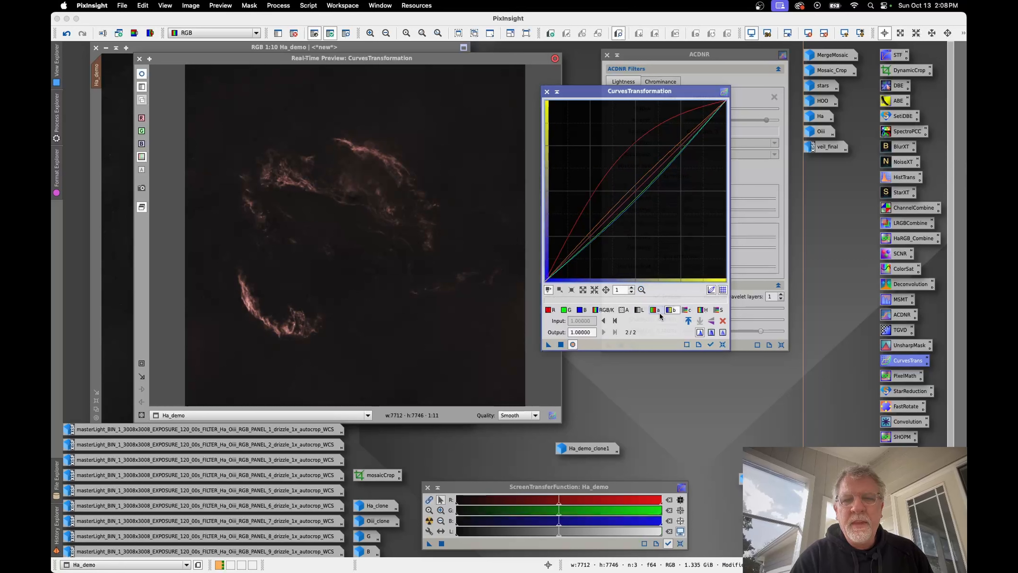
# Step: Raise the lightness curve slightly, placing its midpoint at input 0.47368 and output 0.51842
pyautogui.click(638, 309)
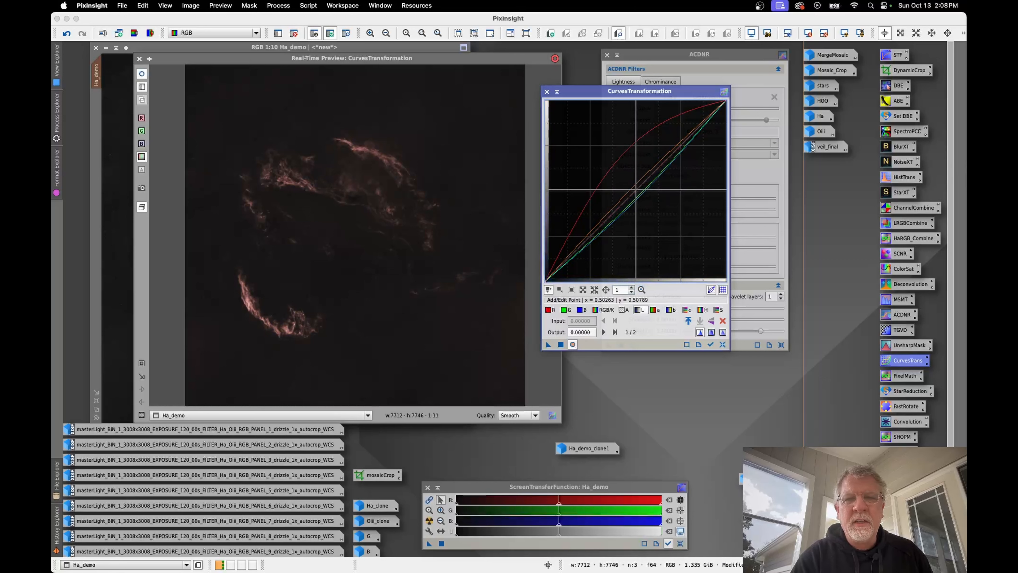
pyautogui.click(636, 189)
pyautogui.moveTo(636, 189); pyautogui.dragTo(631, 188)
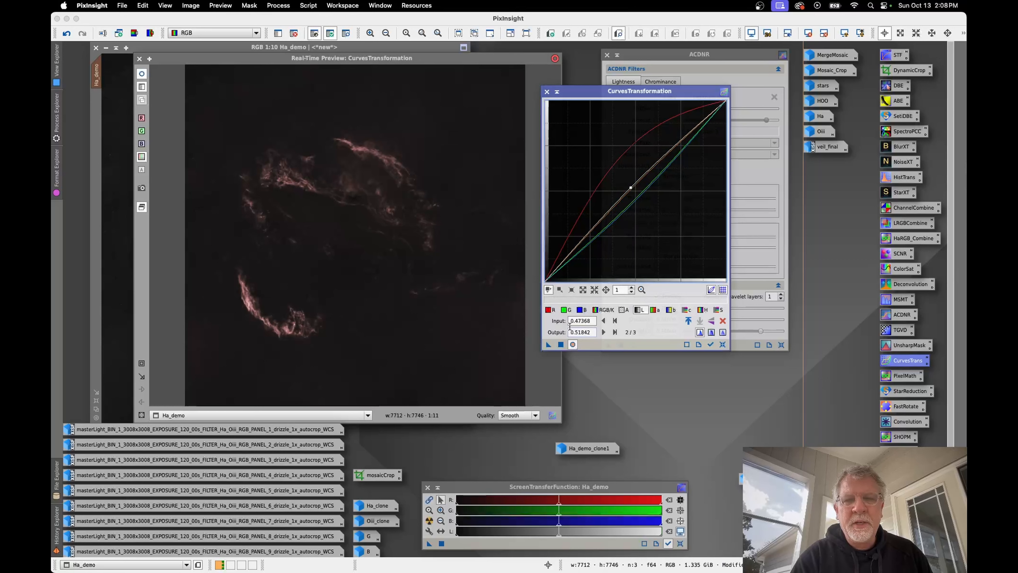
# Step: Raise the red curve point to input 0.37632 and output 0.70000, lower green slightly, and apply the curves to Ha_demo
pyautogui.click(548, 313)
pyautogui.moveTo(606, 176); pyautogui.dragTo(613, 155)
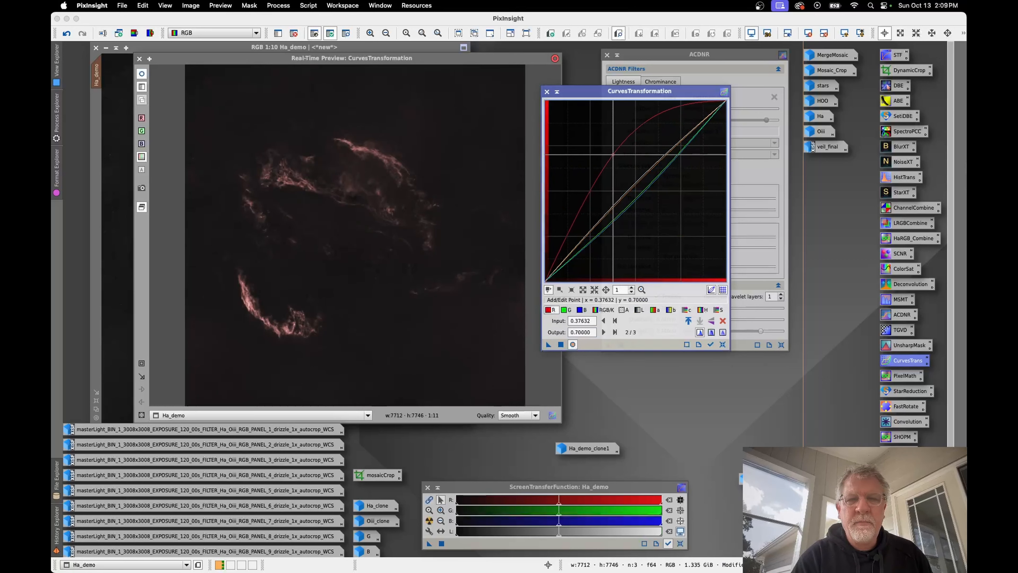
pyautogui.click(564, 309)
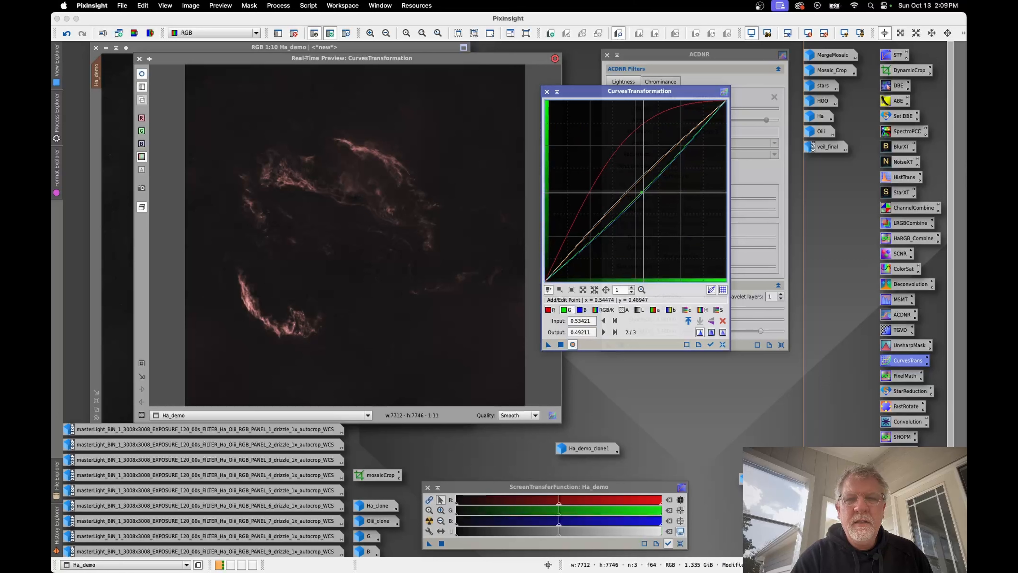
pyautogui.moveTo(643, 192); pyautogui.dragTo(641, 196)
pyautogui.click(582, 309)
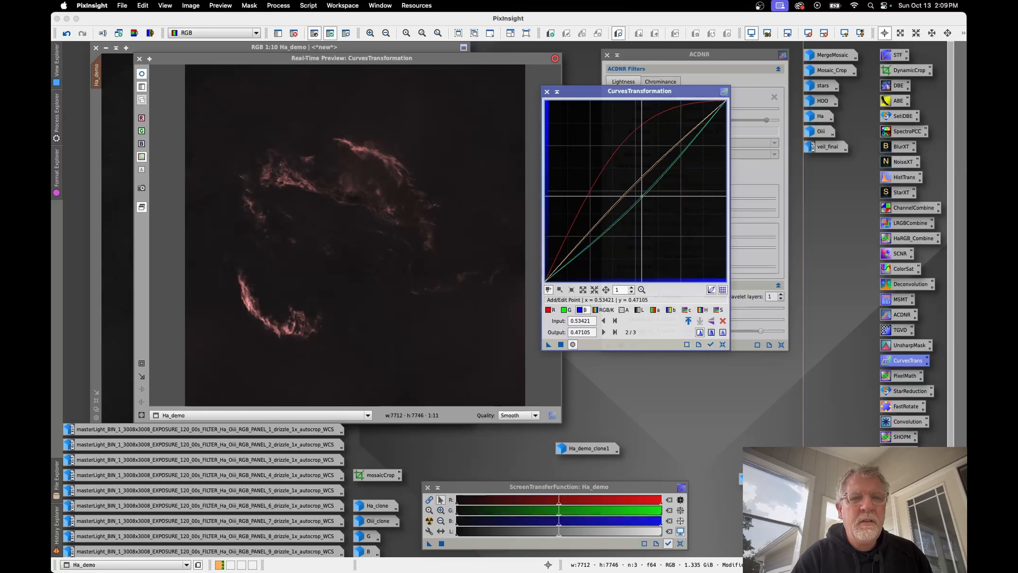
pyautogui.click(560, 344)
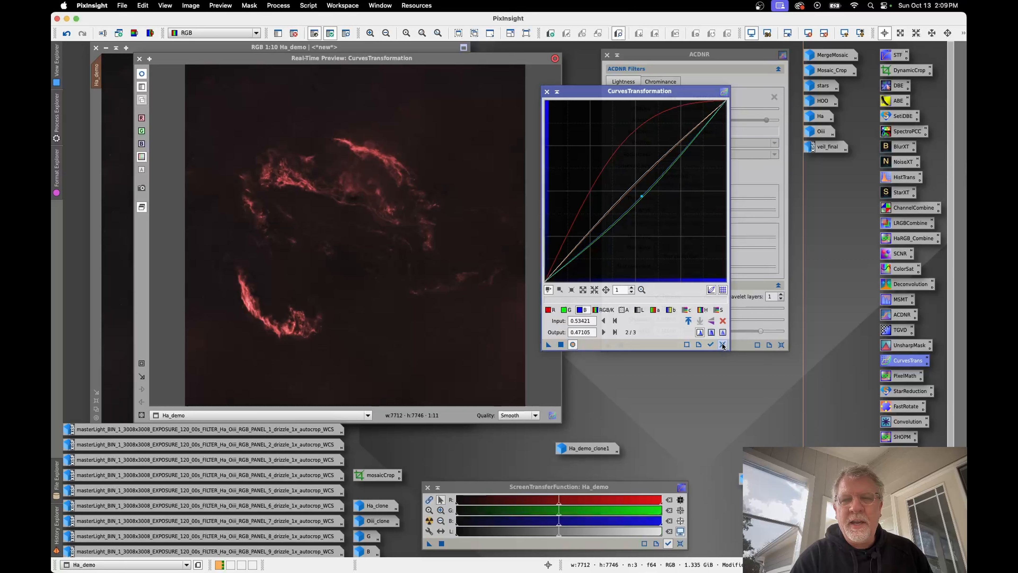
# Step: Reset CurvesTransformation and raise the red curve slightly at input 0.45526 to output 0.50789
pyautogui.click(722, 345)
pyautogui.click(549, 310)
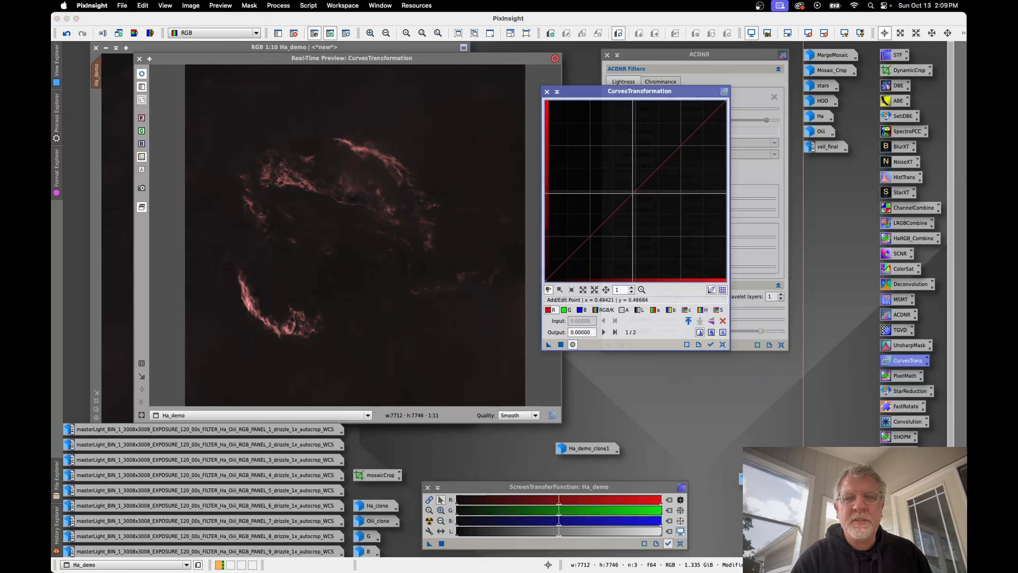
pyautogui.moveTo(631, 191); pyautogui.dragTo(627, 189)
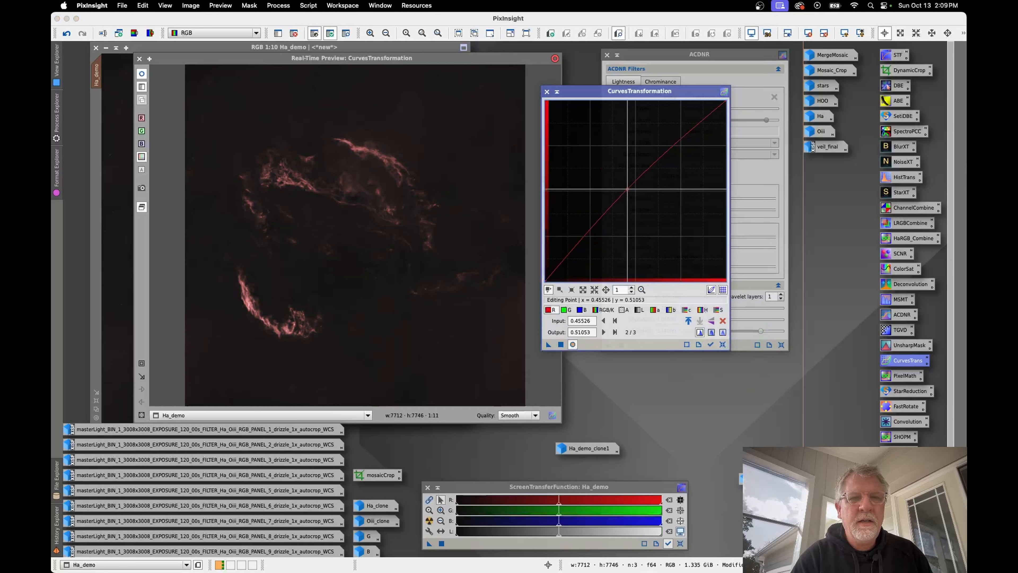
# Step: Shape the green curve into a gentle S by raising the highlights slightly and lowering input 0.10526 to output 0.08947
pyautogui.click(565, 311)
pyautogui.click(680, 146)
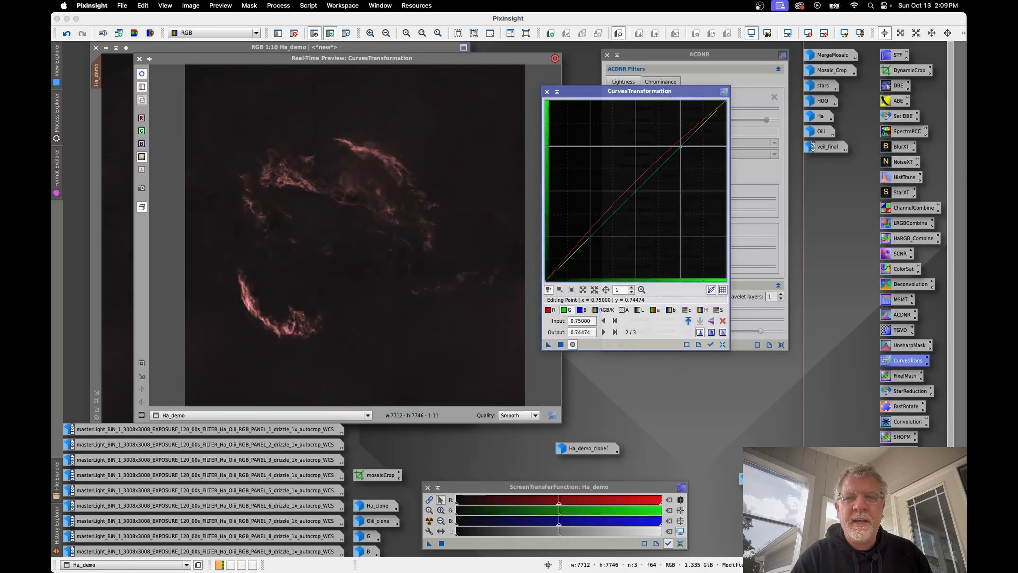
pyautogui.moveTo(680, 146); pyautogui.dragTo(676, 143)
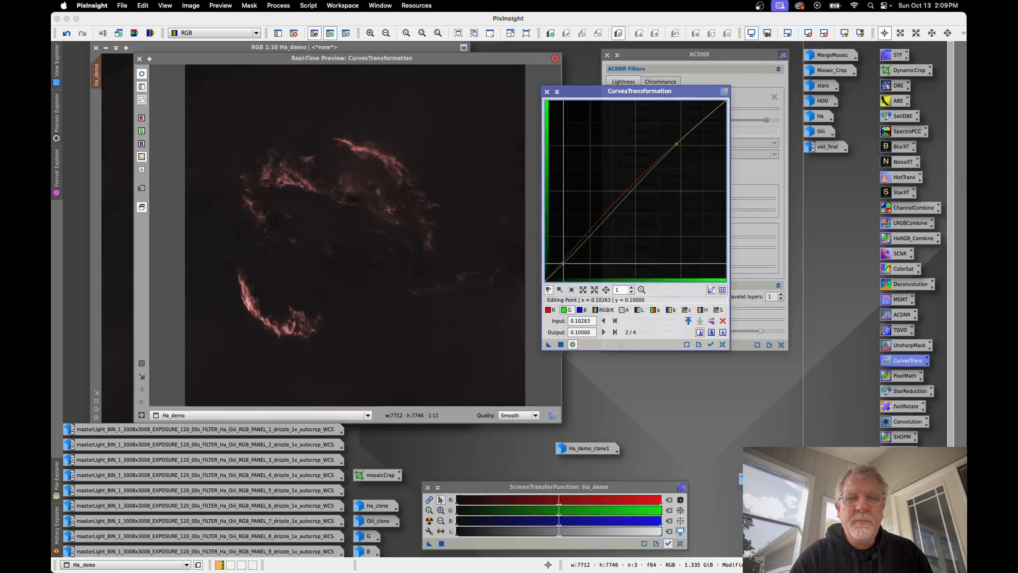
pyautogui.click(564, 263)
pyautogui.moveTo(564, 263); pyautogui.dragTo(564, 263)
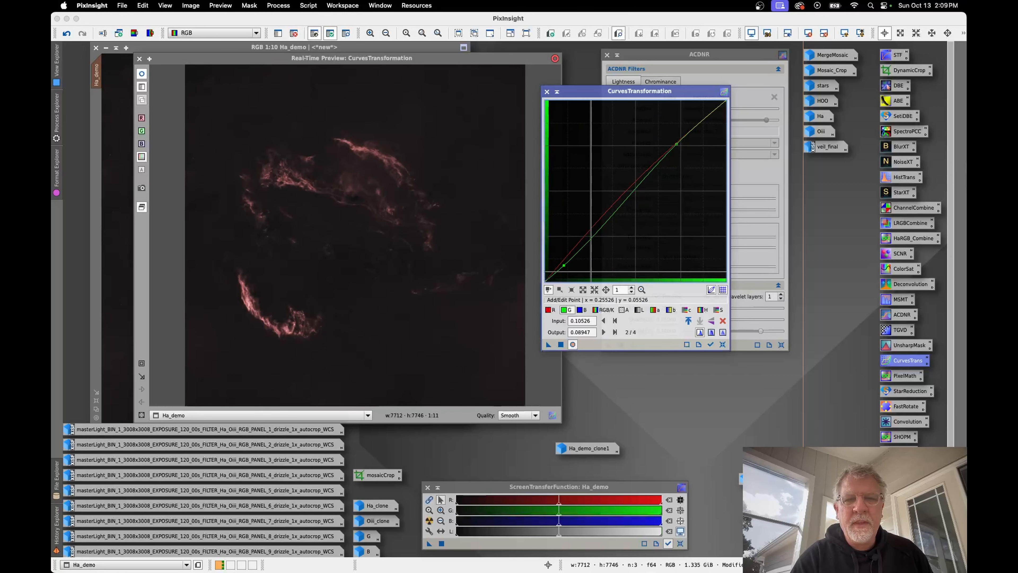
# Step: Lower the blue curve at input 0.51842 to output 0.48947, apply the curves to Ha_demo, and close CurvesTransformation and its preview
pyautogui.click(581, 311)
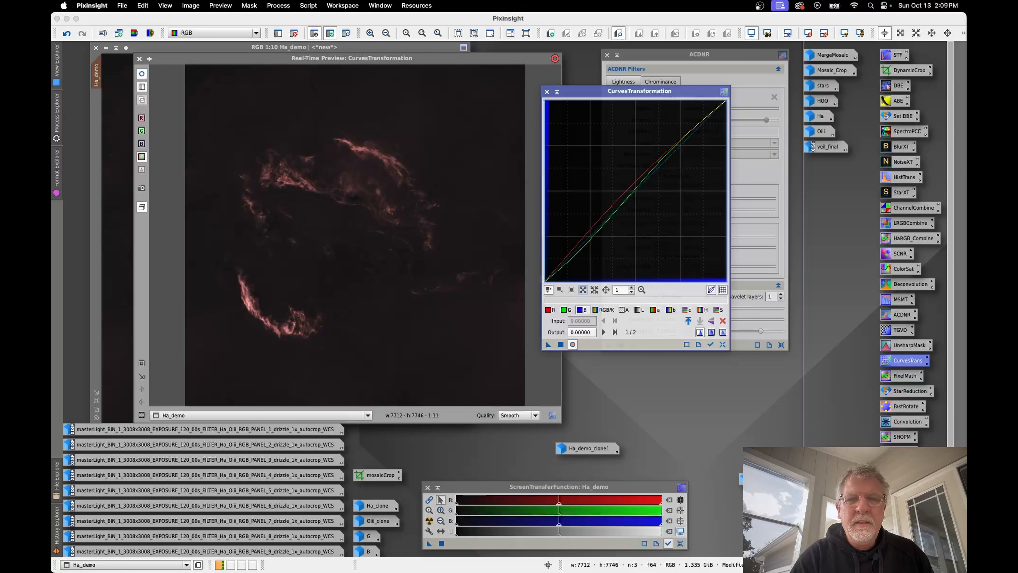
pyautogui.click(636, 190)
pyautogui.moveTo(636, 190); pyautogui.dragTo(638, 193)
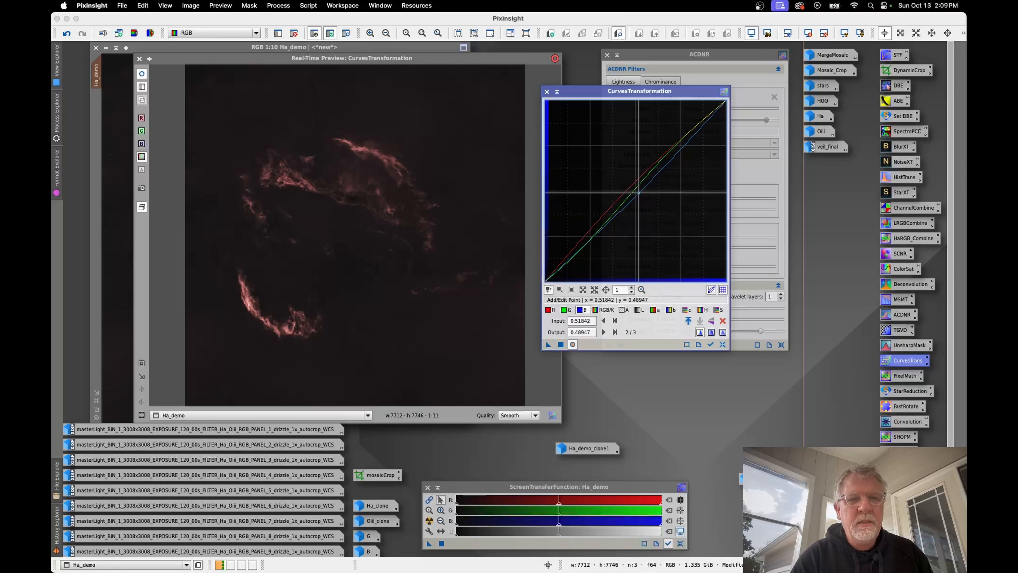
pyautogui.click(560, 345)
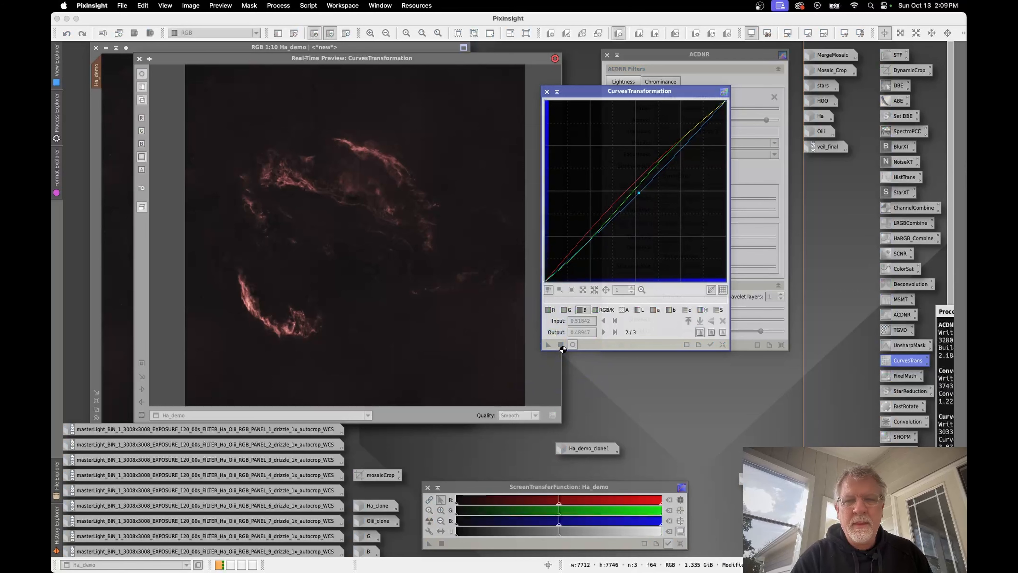
pyautogui.click(546, 91)
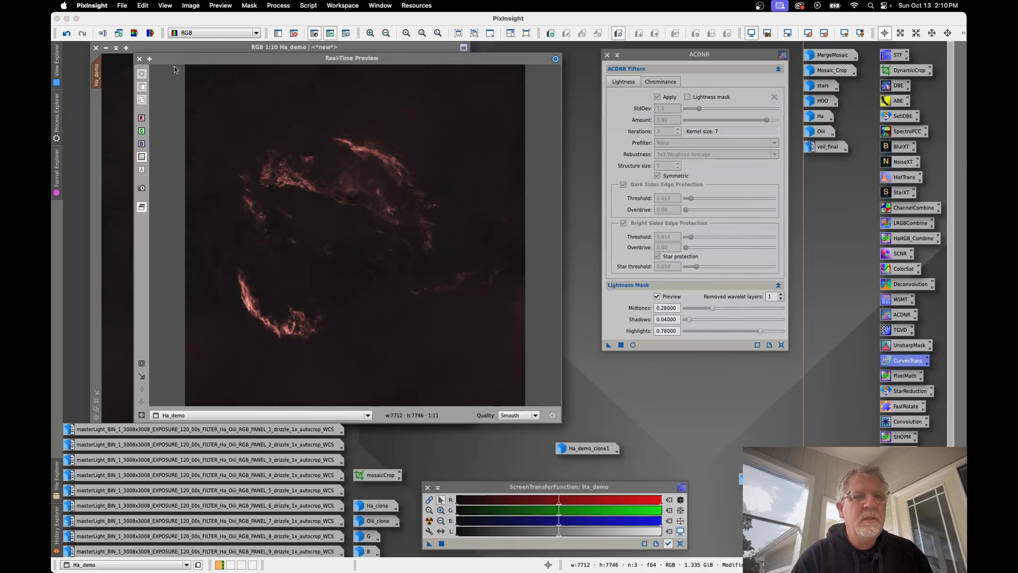
pyautogui.click(140, 59)
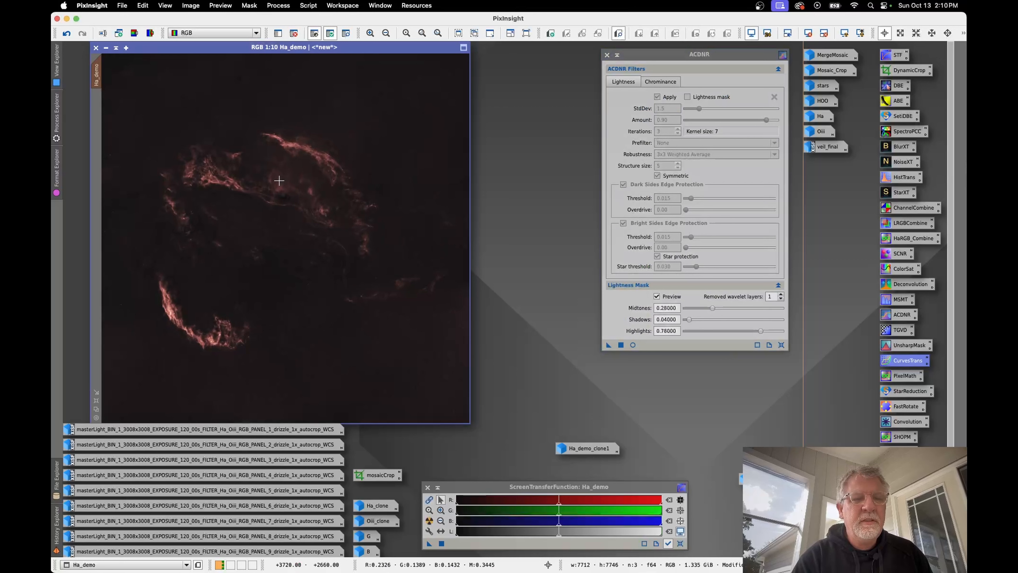
# Step: Remove the mask from Ha_demo and close ACDNR
pyautogui.rightClick(279, 181)
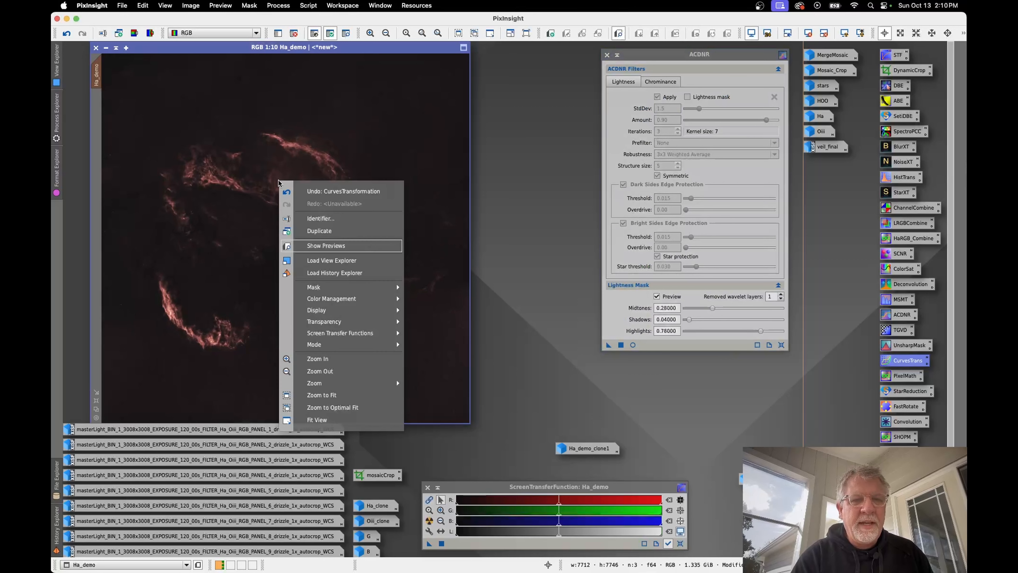
pyautogui.moveTo(327, 287)
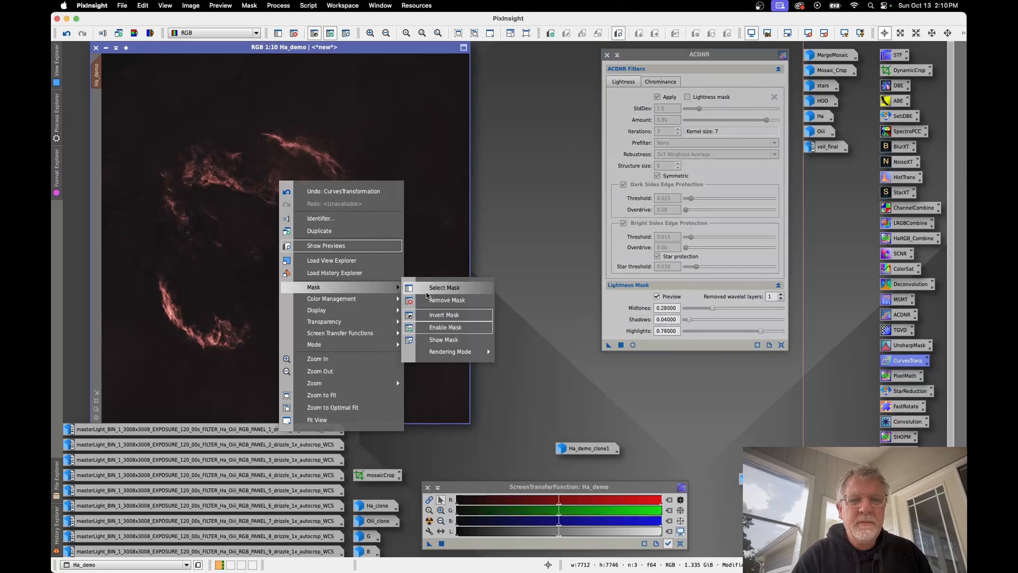
pyautogui.click(443, 300)
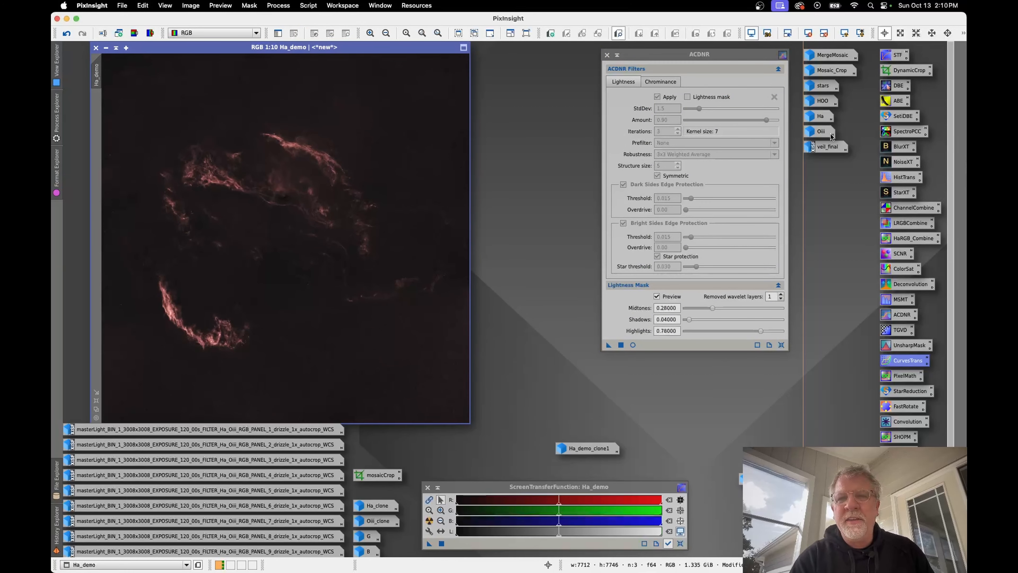
pyautogui.click(607, 56)
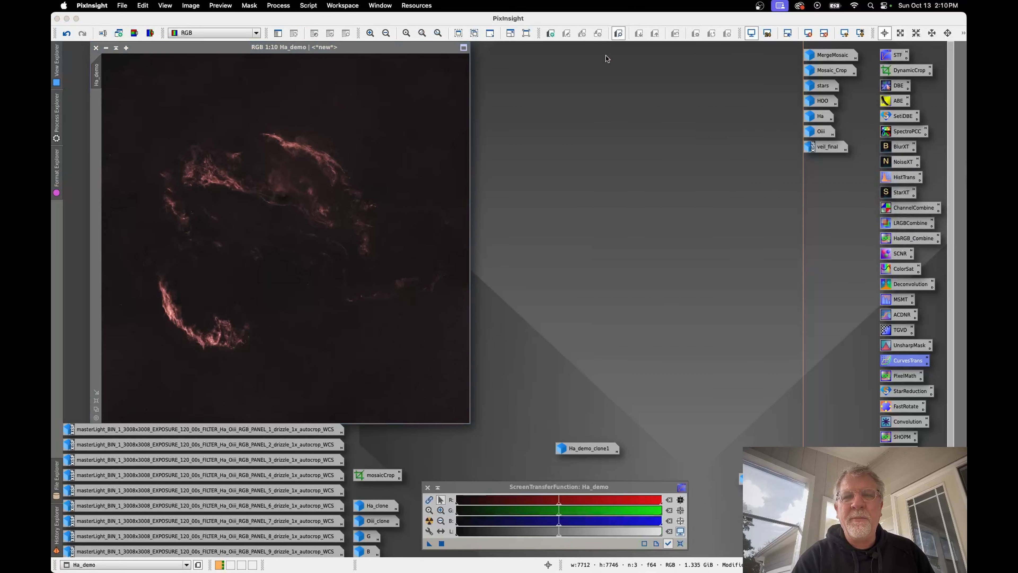
# Step: Restore the Oiii image, open PixelMath beside it and review the red and blue channel expressions
pyautogui.doubleClick(817, 132)
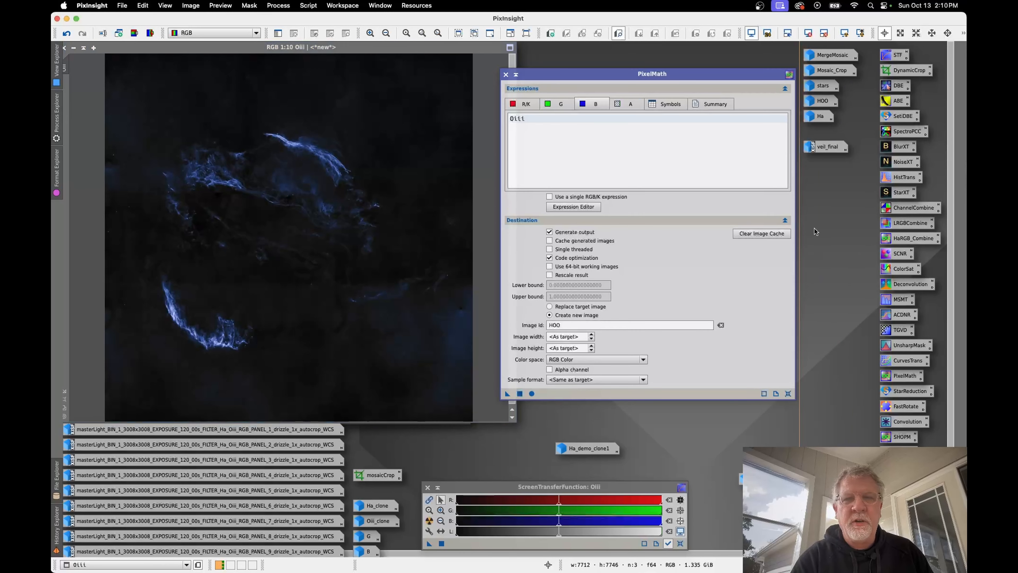
pyautogui.moveTo(736, 76); pyautogui.dragTo(746, 66)
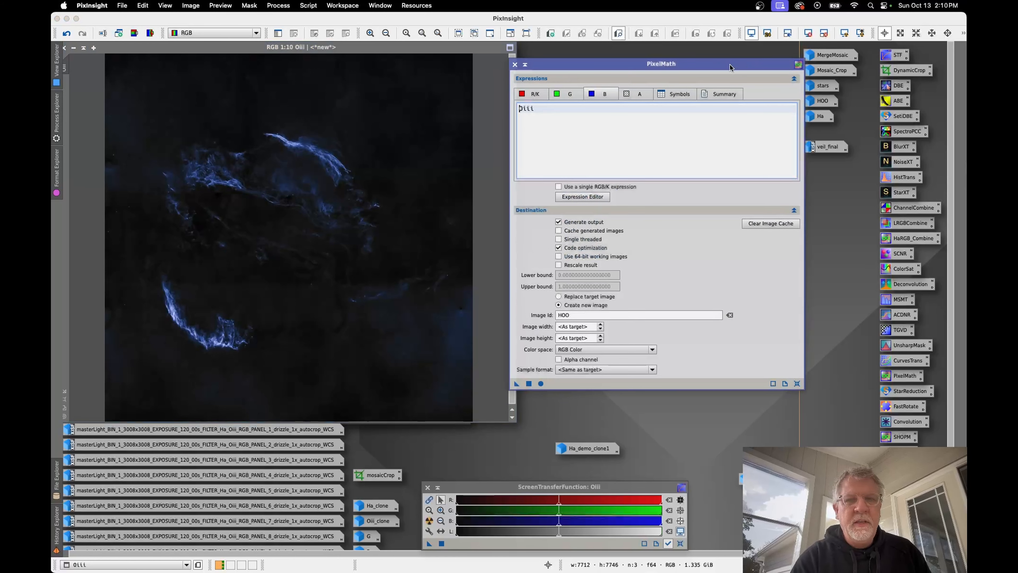
pyautogui.click(530, 95)
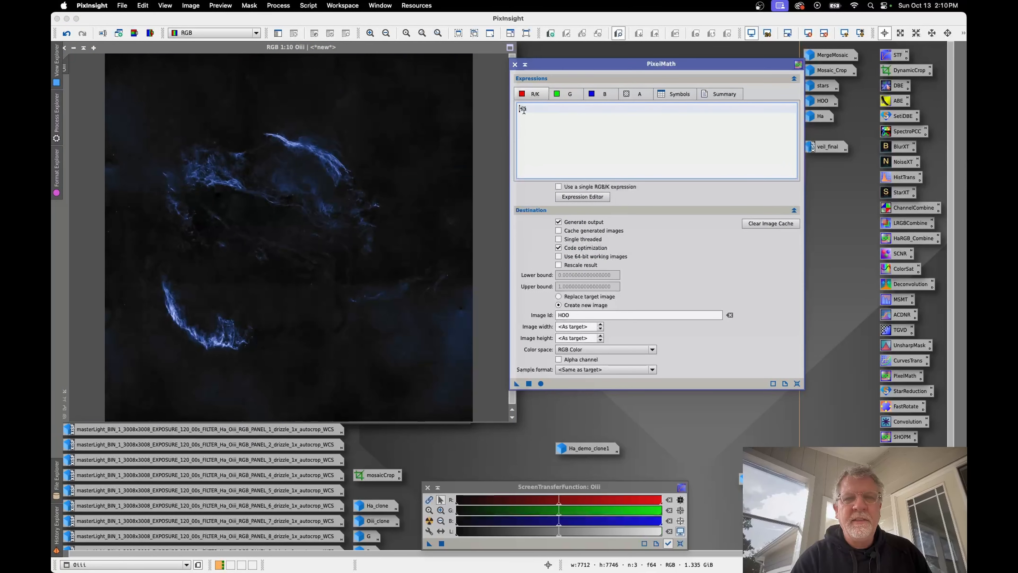
pyautogui.click(600, 95)
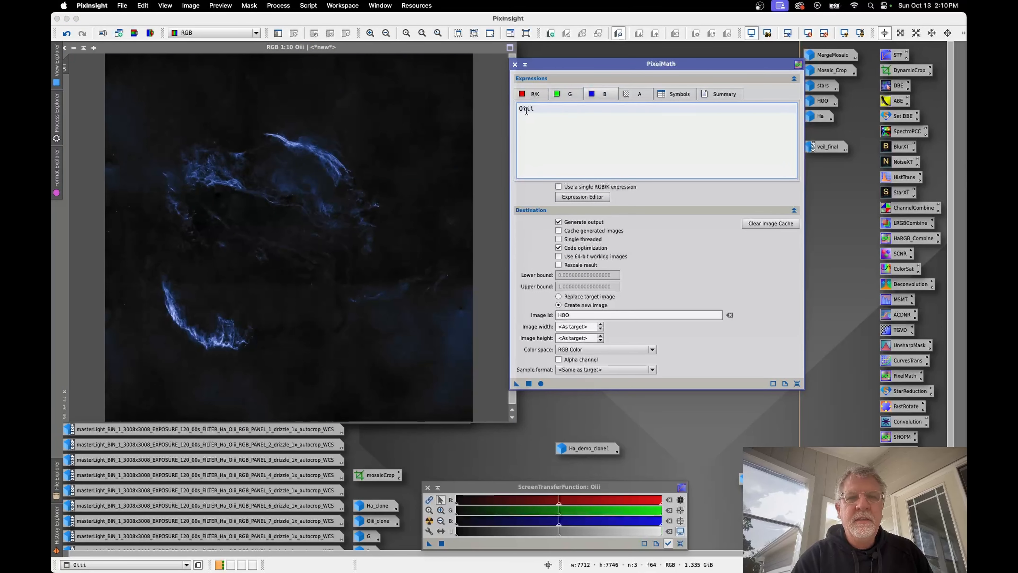
pyautogui.moveTo(356, 51); pyautogui.dragTo(364, 106)
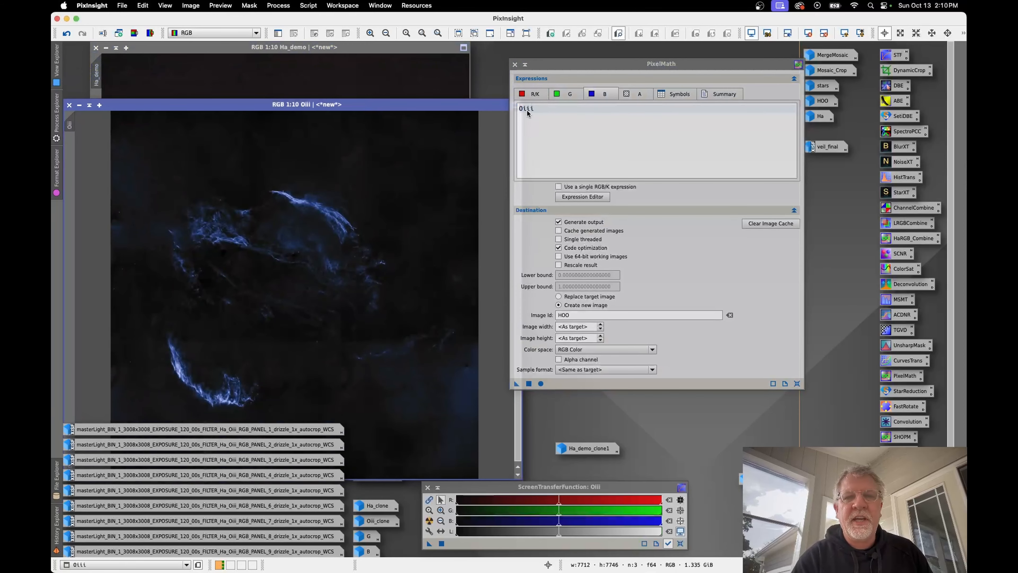
# Step: Replace Ha with Ha_demo as the red channel expression in the PixelMath Expression Editor
pyautogui.click(529, 93)
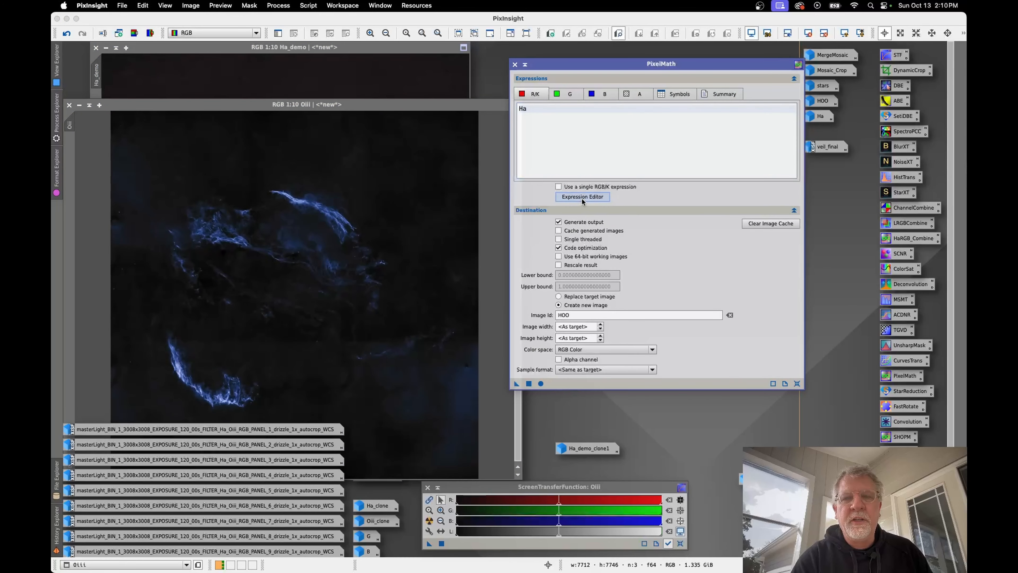
pyautogui.click(582, 197)
pyautogui.click(306, 134)
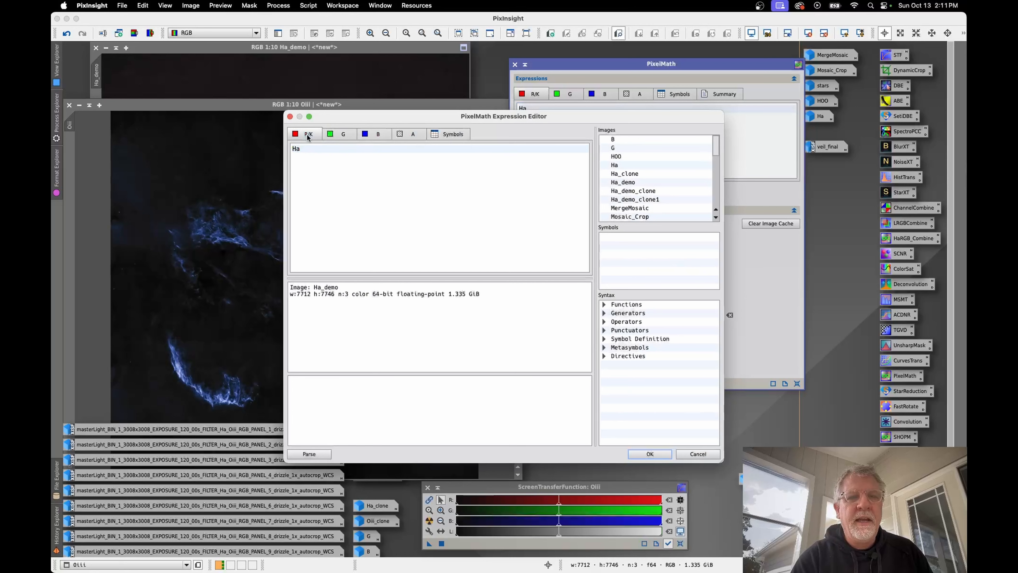
pyautogui.doubleClick(300, 149)
pyautogui.press('BackSpace')
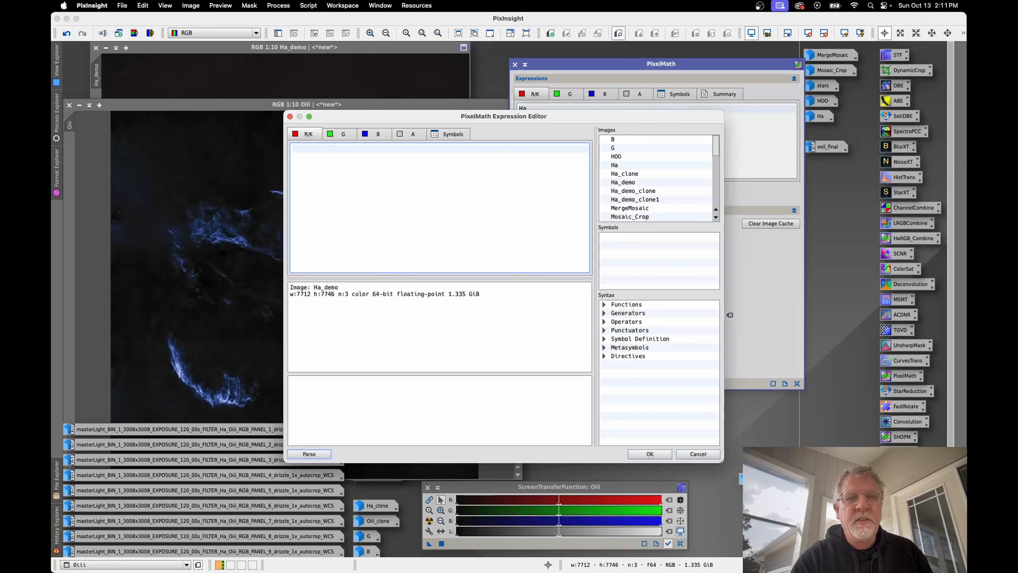
pyautogui.doubleClick(625, 182)
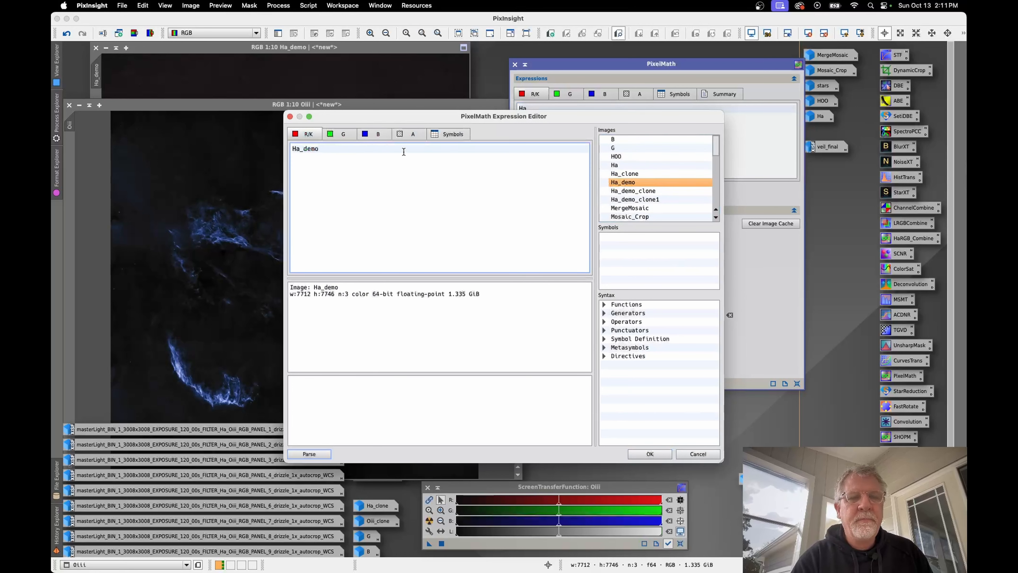
# Step: Replace Ha with Ha_demo in the green expression so it reads (Ha_demo*.02)+(Oiii*~.01), leaving the blue expression as Oiii
pyautogui.click(363, 136)
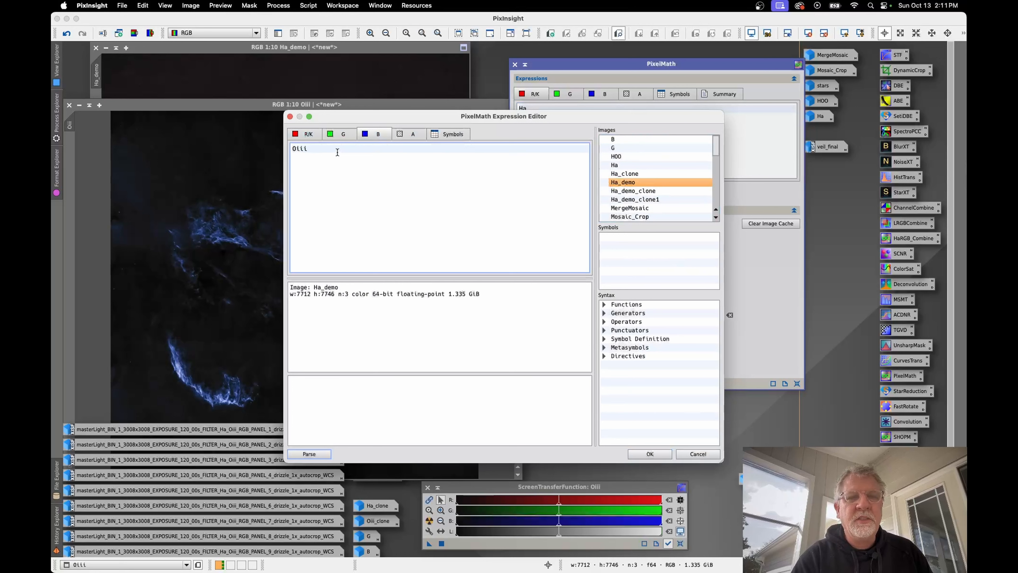
pyautogui.click(341, 134)
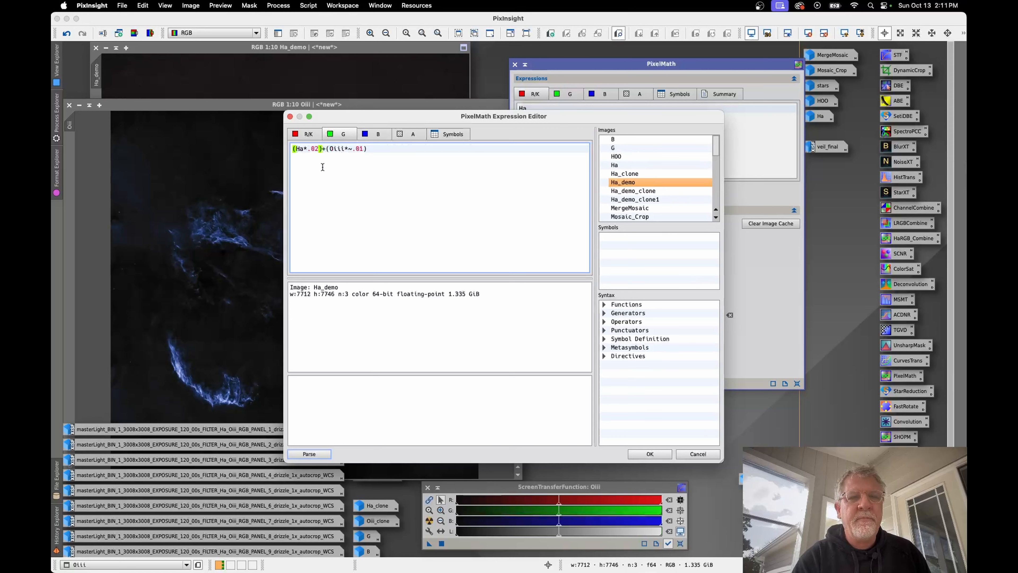
pyautogui.click(303, 147)
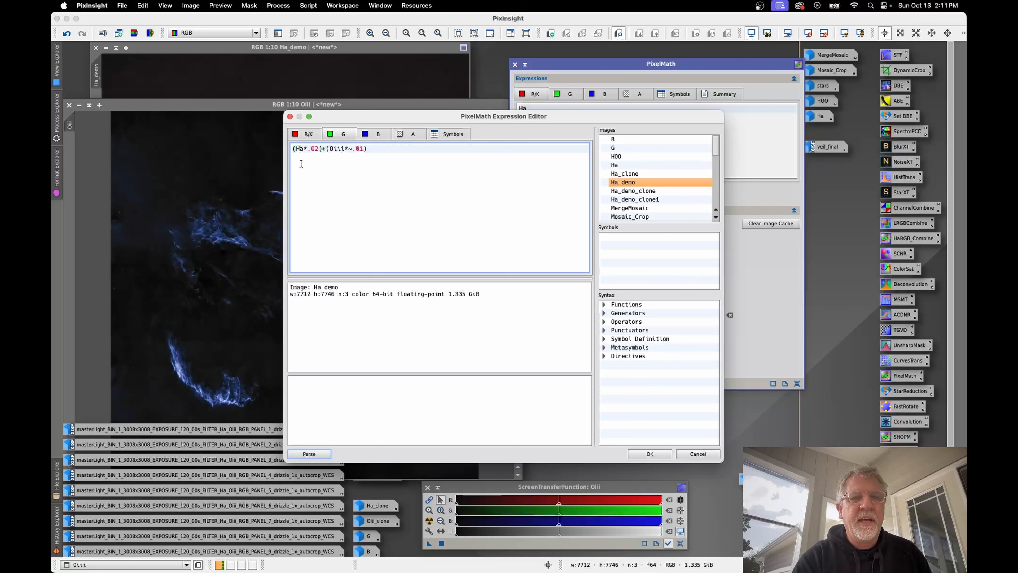
pyautogui.press('BackSpace')
pyautogui.press('BackSpace')
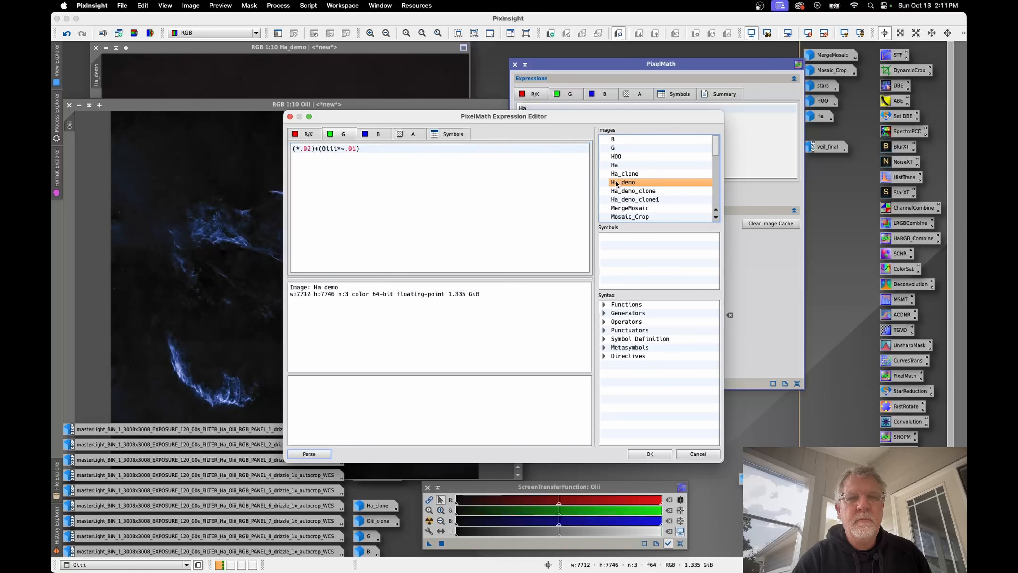
pyautogui.doubleClick(616, 183)
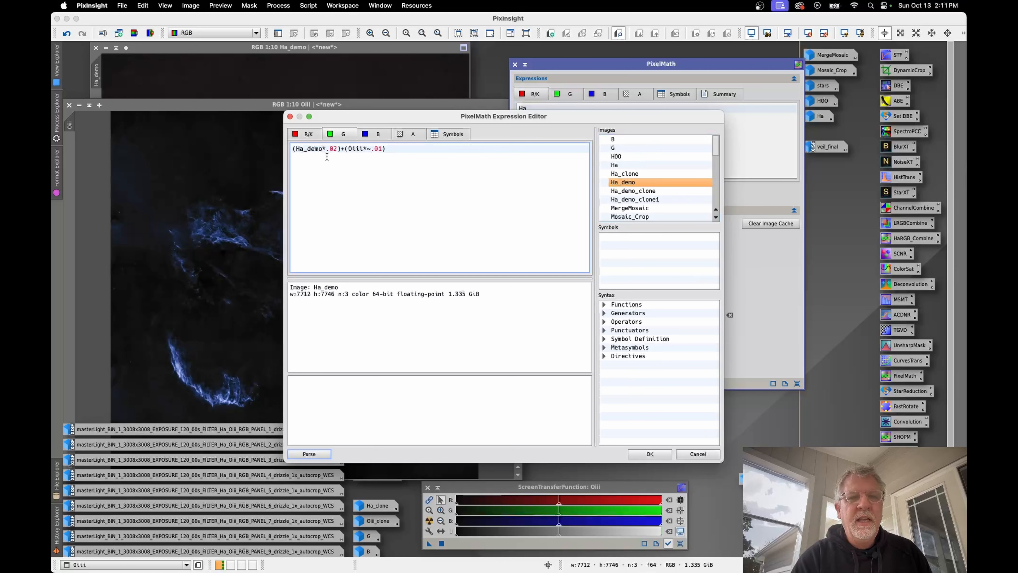
# Step: Check the Oiii term and the bracket pairs of the green expression, and accept the edited expressions
pyautogui.doubleClick(356, 150)
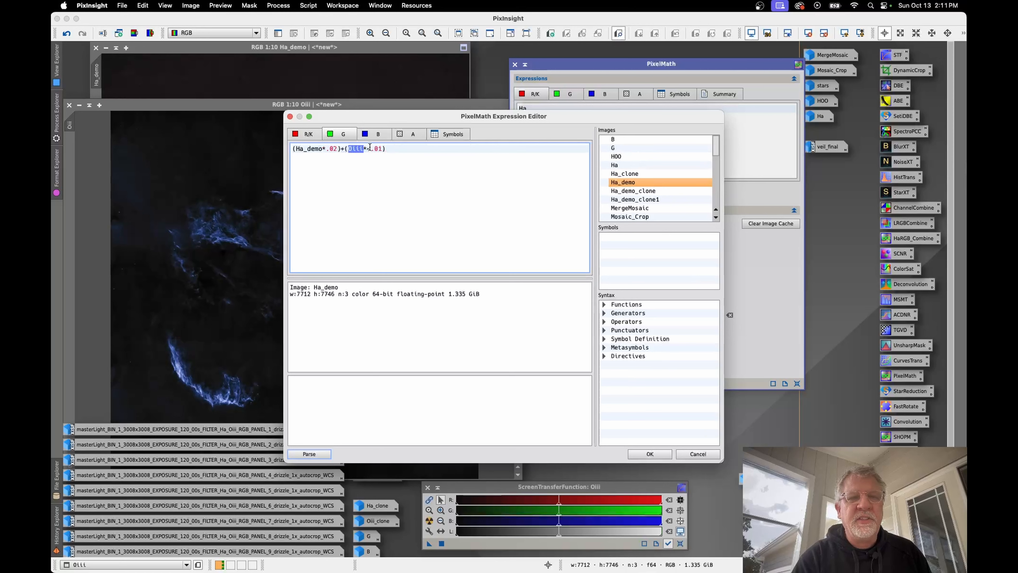
pyautogui.click(390, 150)
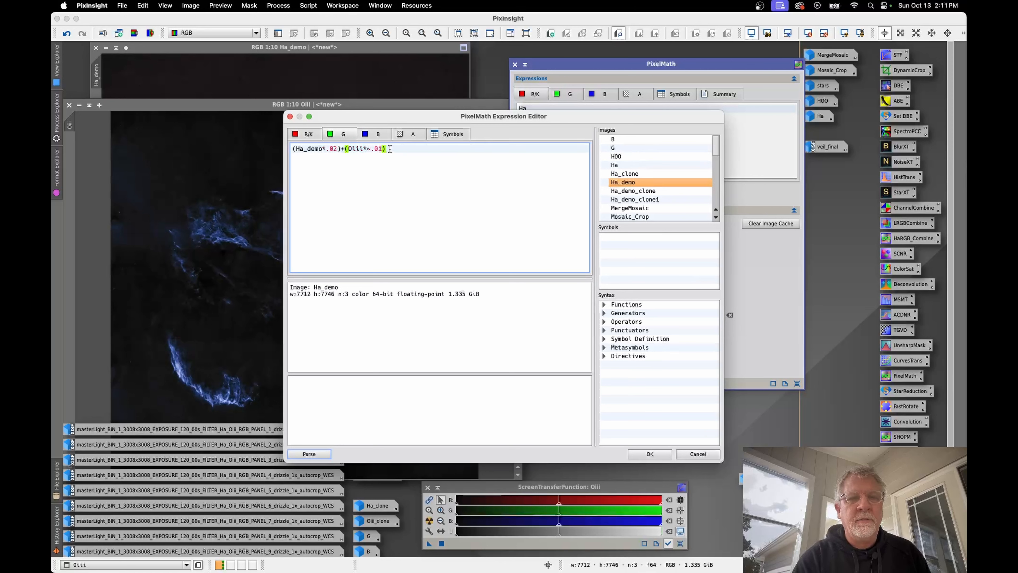
pyautogui.click(294, 149)
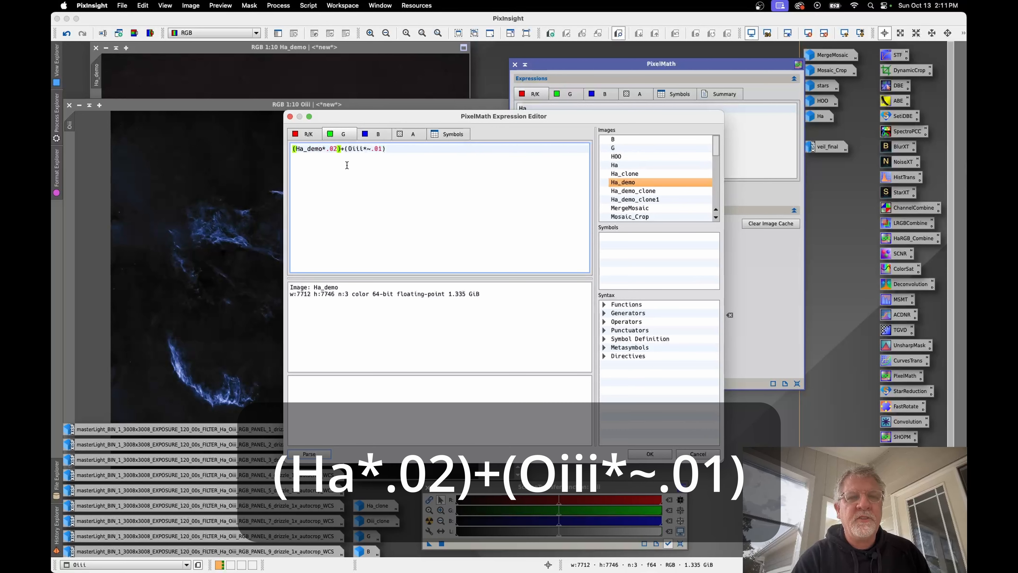
pyautogui.click(348, 150)
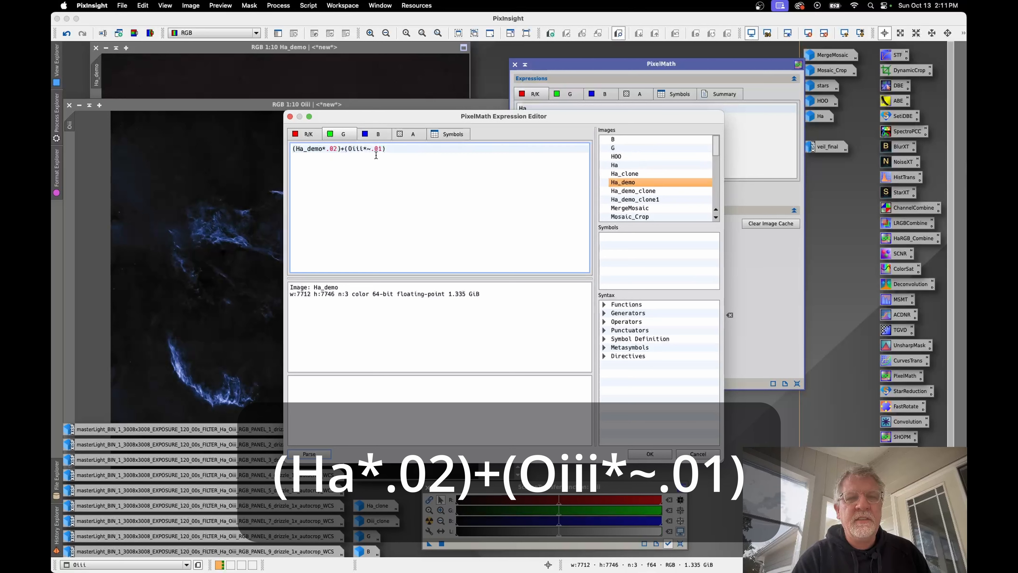
pyautogui.click(392, 148)
pyautogui.click(649, 452)
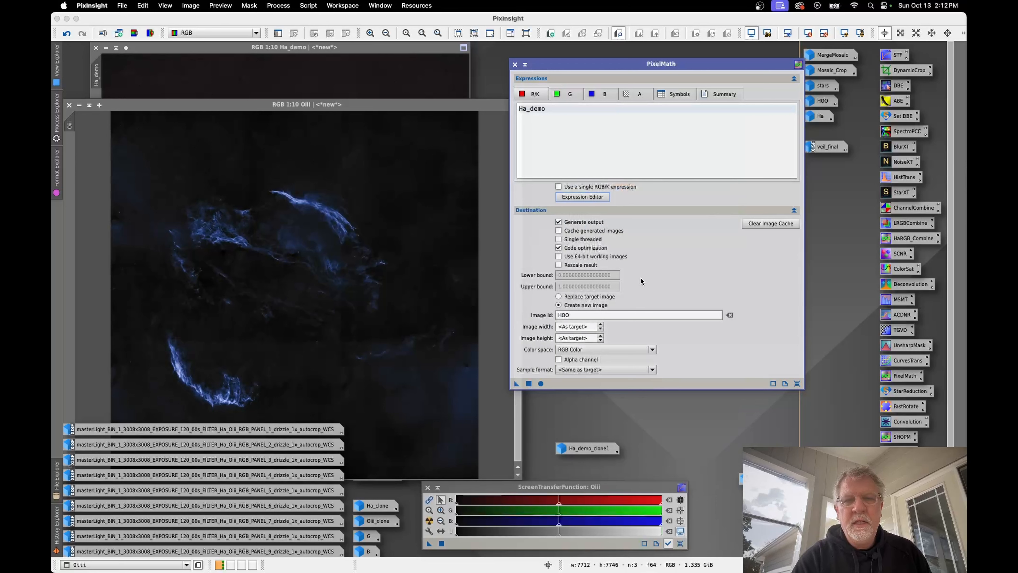
# Step: Create a new image with the id HOO_demo from the PixelMath expressions and place its window clear of the PixelMath dialog
pyautogui.click(558, 303)
pyautogui.click(576, 314)
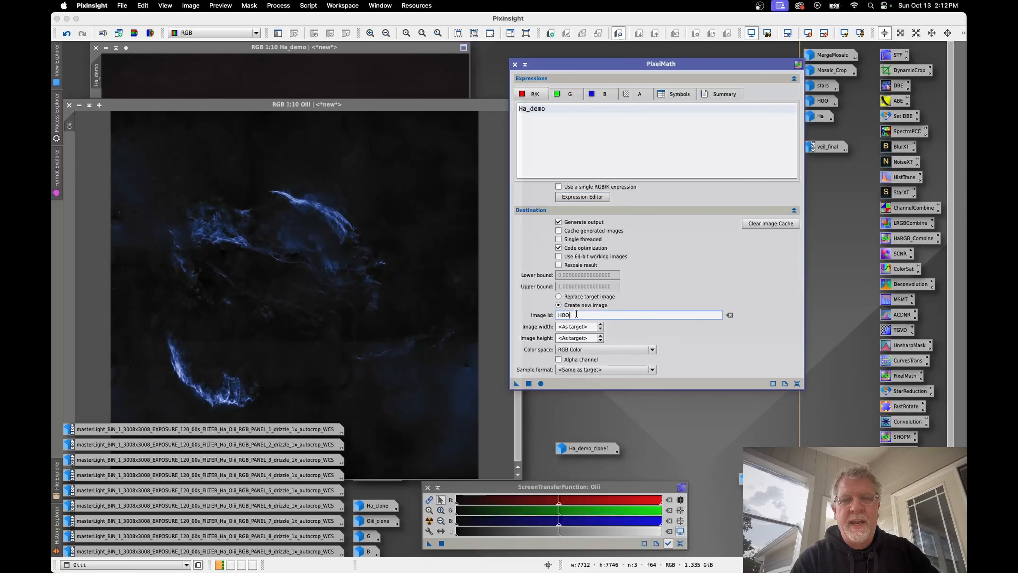
pyautogui.write('_de')
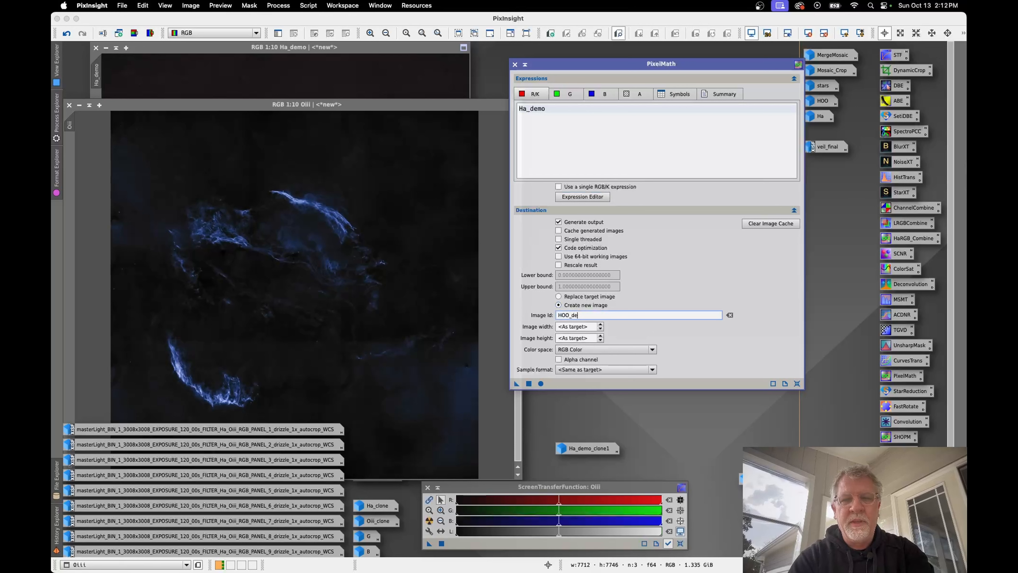
pyautogui.write('mo')
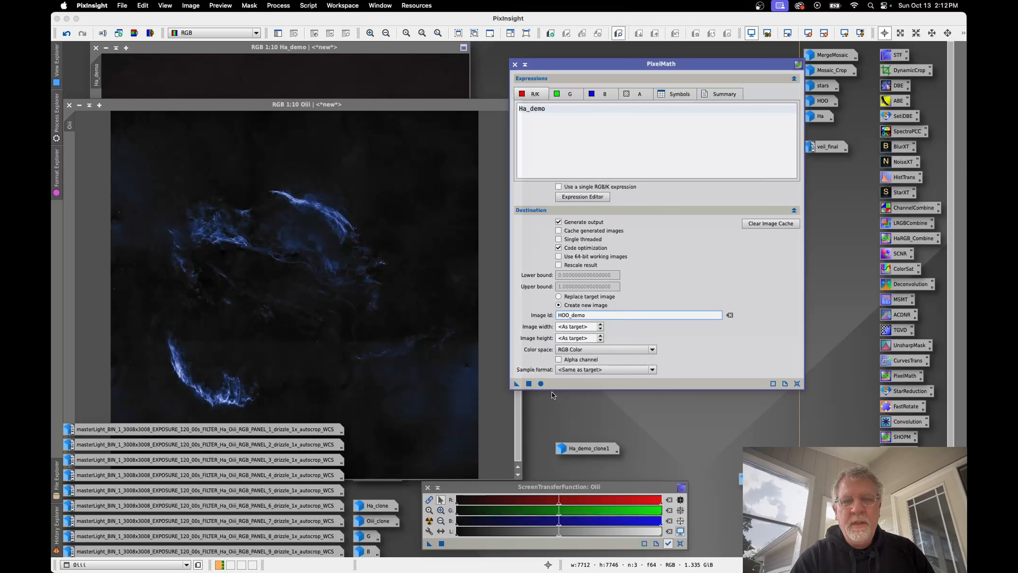
pyautogui.click(528, 383)
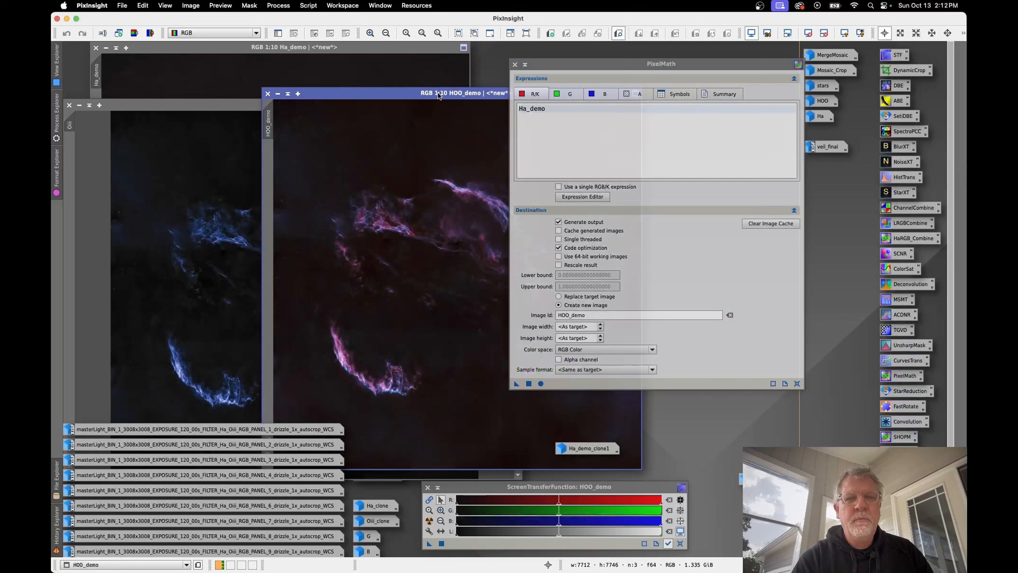
pyautogui.moveTo(437, 92); pyautogui.dragTo(286, 37)
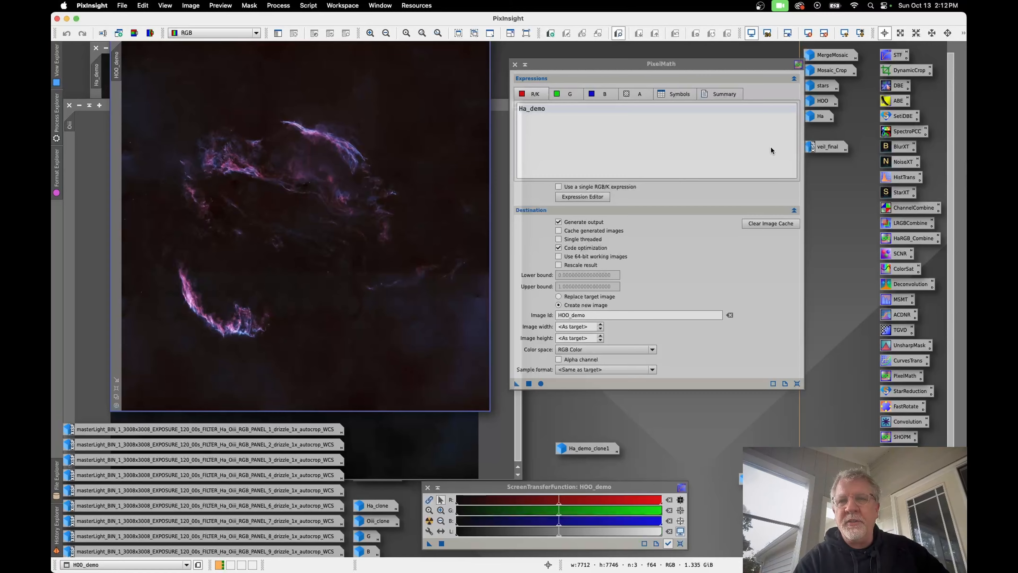
pyautogui.moveTo(824, 149)
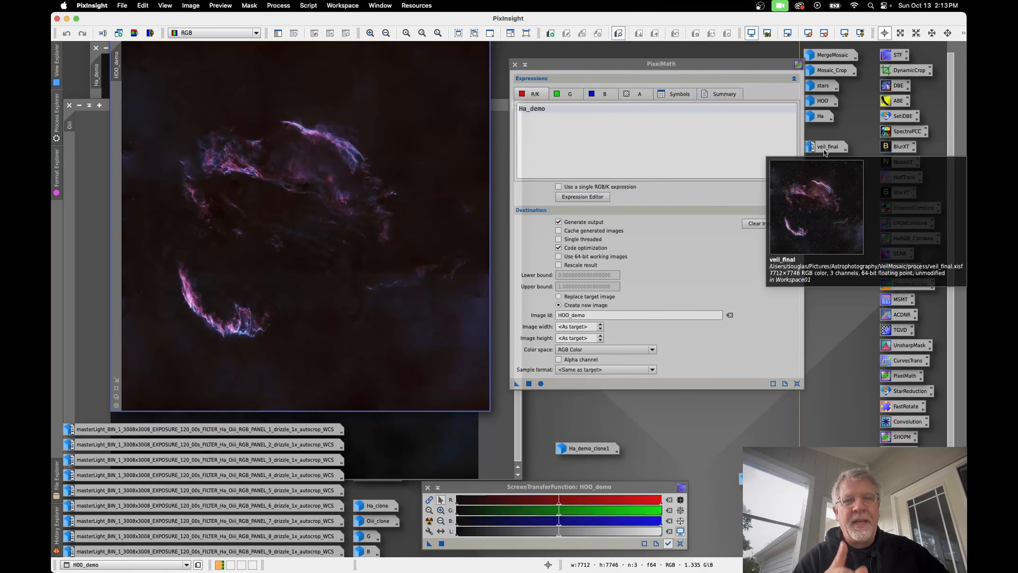